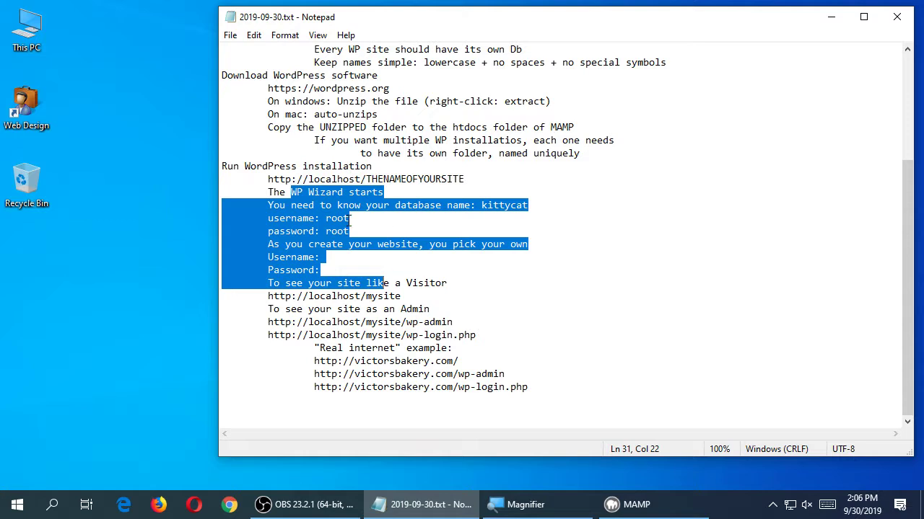
Deselect the text and minimize the Notepad notes 2019-09-30.txt to reveal the desktop
click(484, 299)
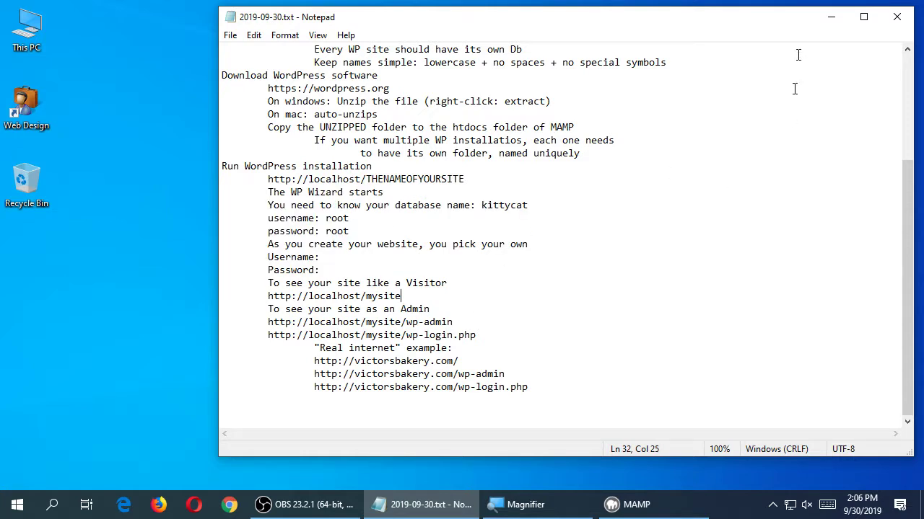
click(830, 17)
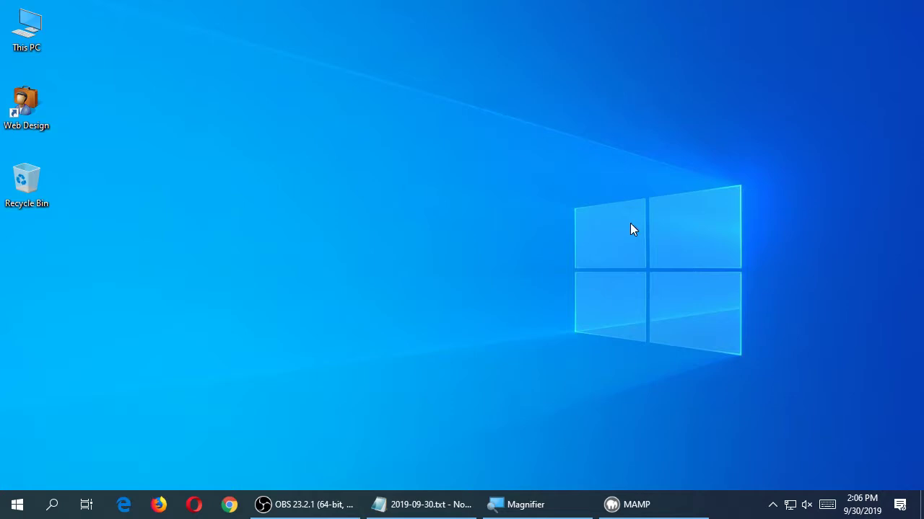
click(662, 503)
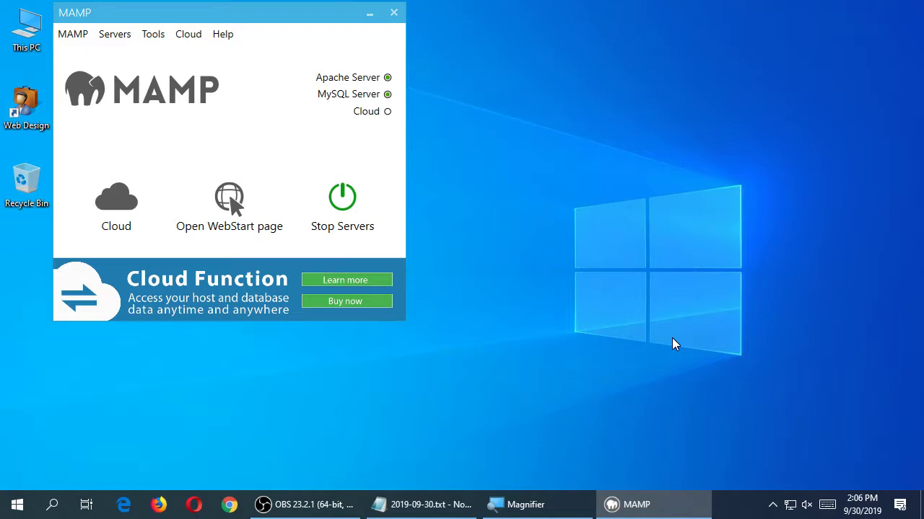
drag(264, 11, 617, 97)
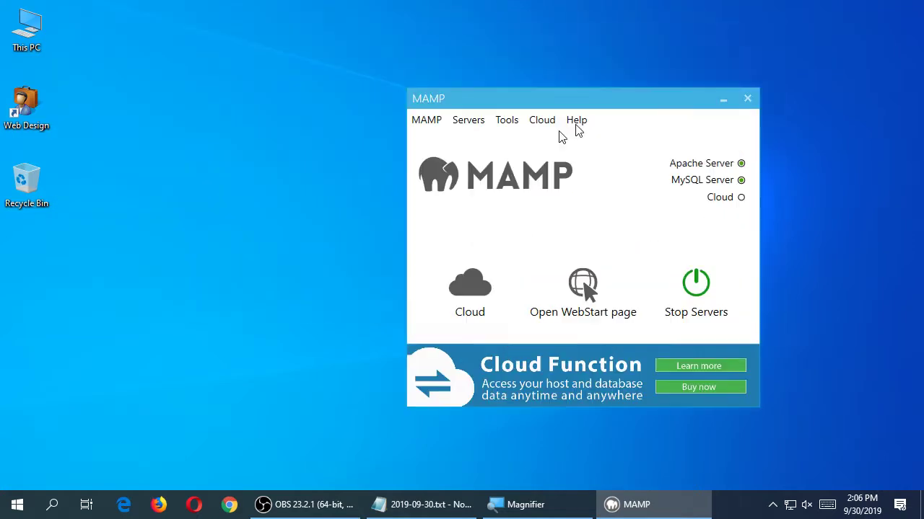
drag(577, 129, 547, 70)
click(557, 52)
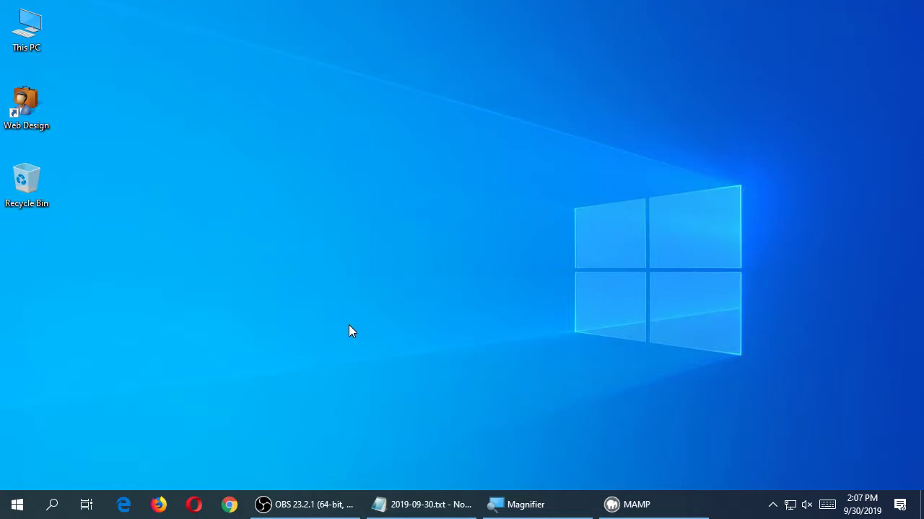
Close Microsoft Edge and launch Google Chrome from the taskbar instead
click(127, 508)
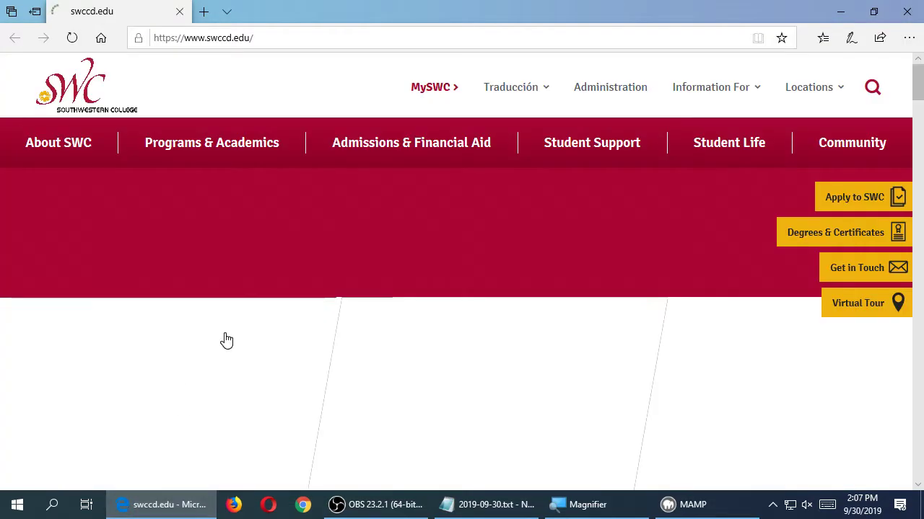
click(909, 8)
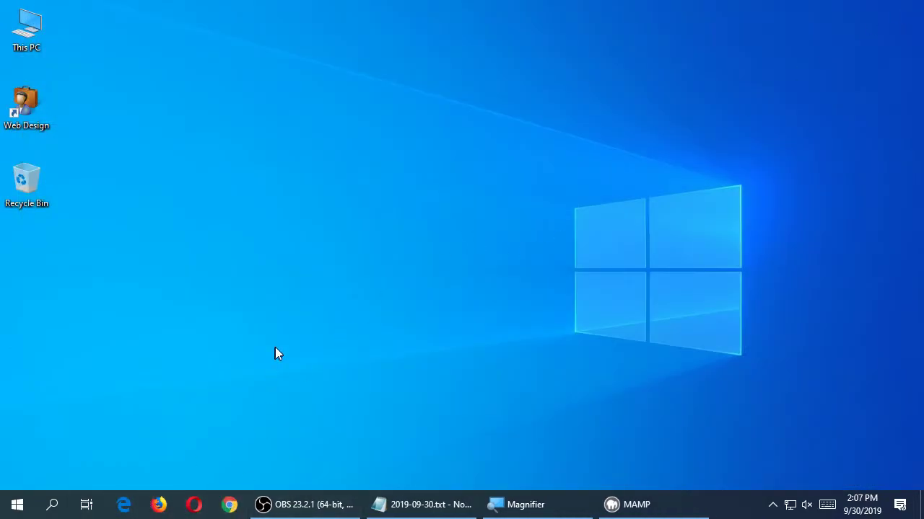
click(231, 503)
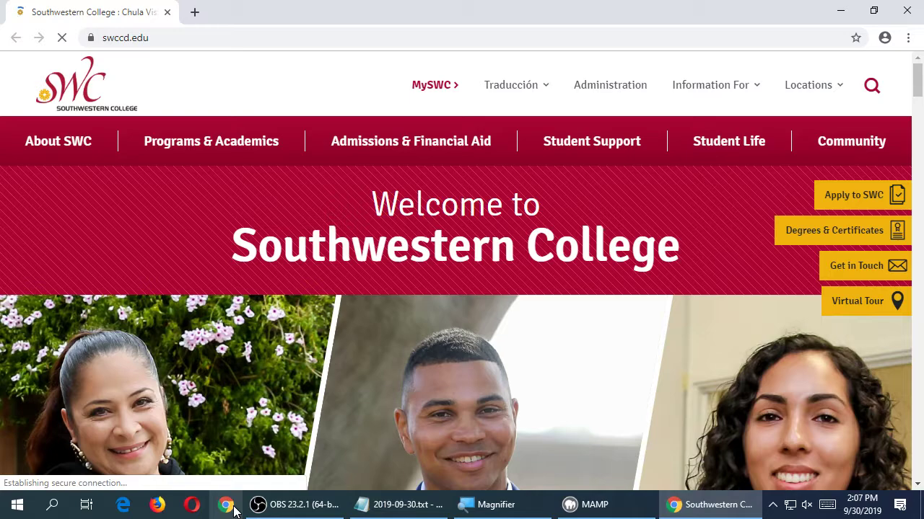
key(super+plus)
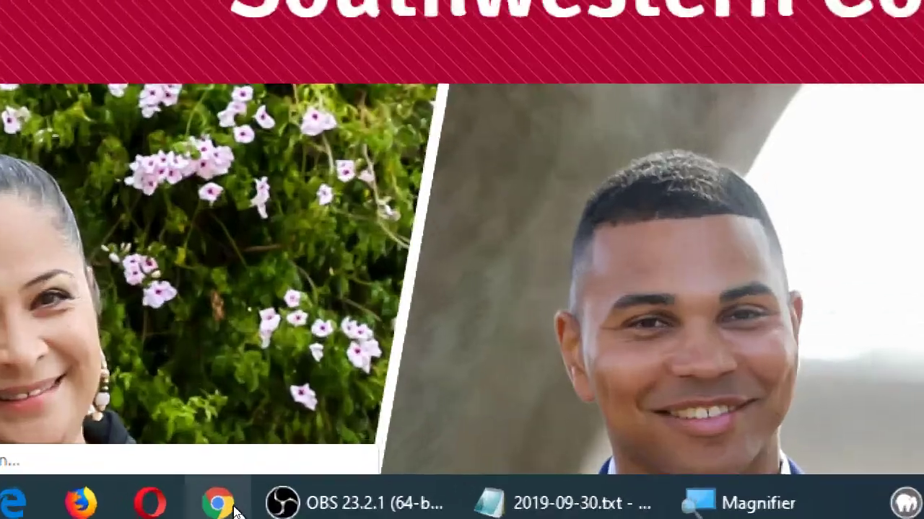
click(347, 85)
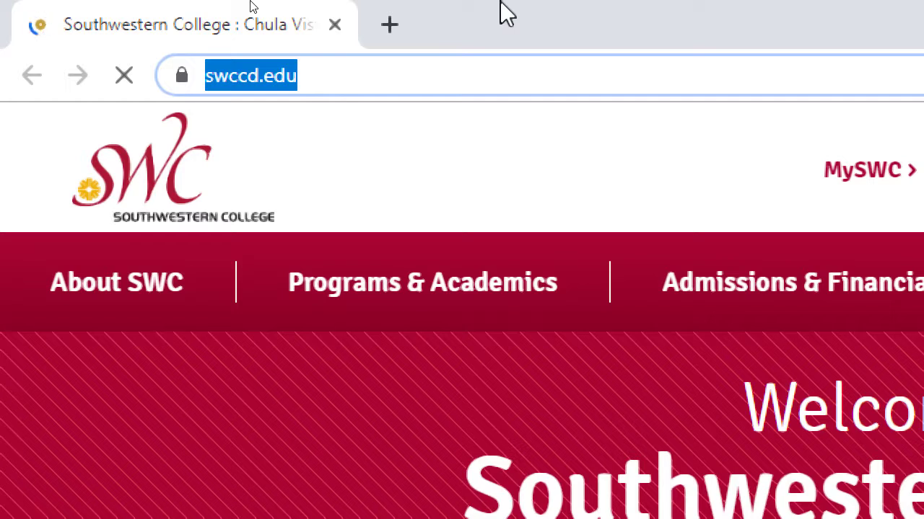
text(http://.)
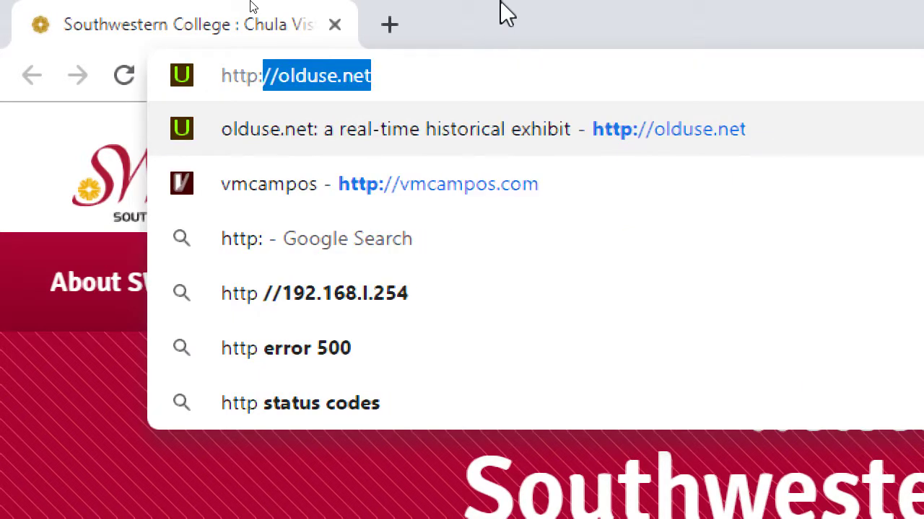
key(BackSpace)
text(localhost)
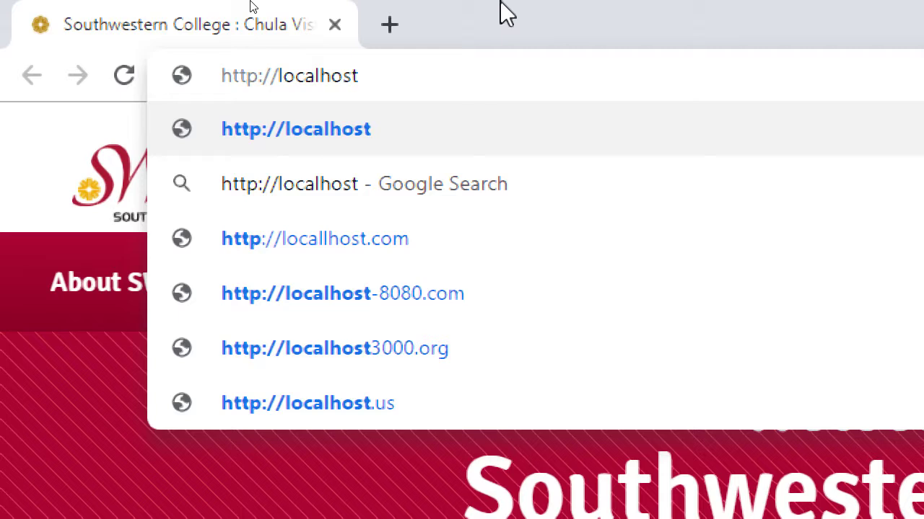
key(Return)
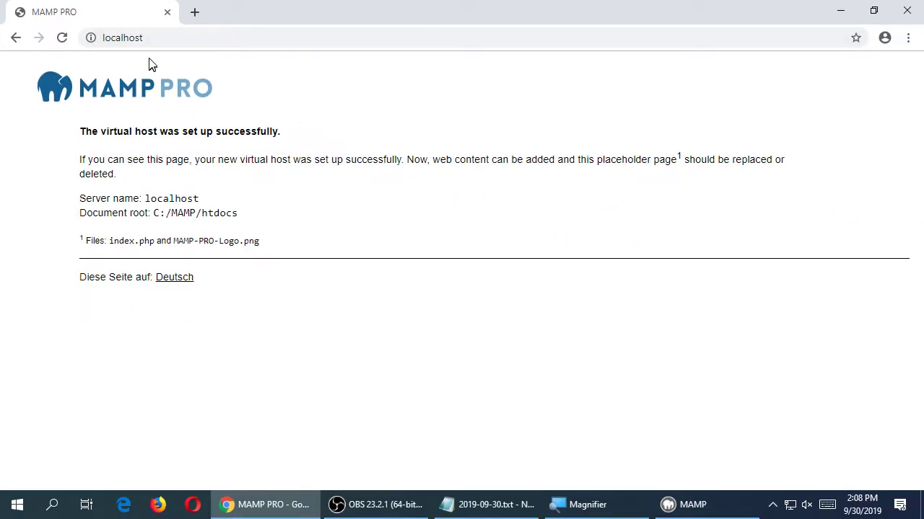
Try loading localhost/mamp in lowercase, which returns a Not Found page
drag(138, 94, 225, 124)
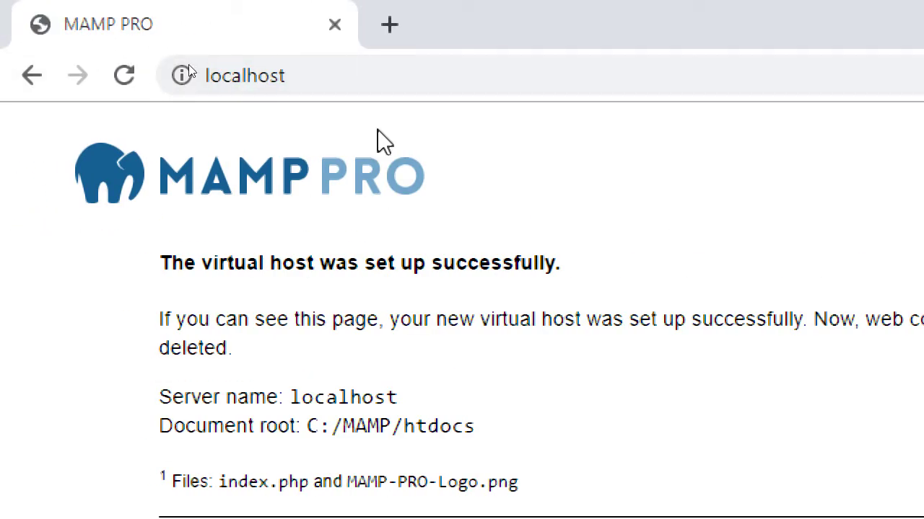
click(283, 75)
click(258, 75)
click(326, 76)
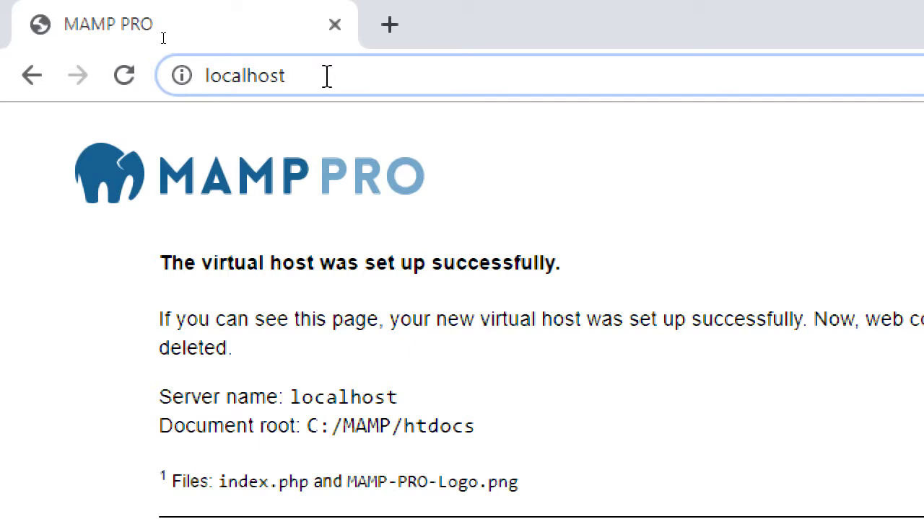
text(/)
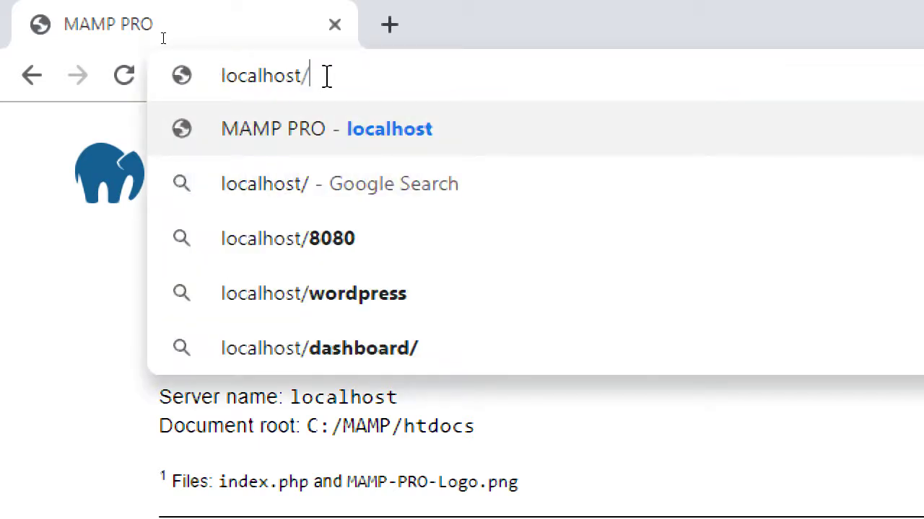
text(MAMP/)
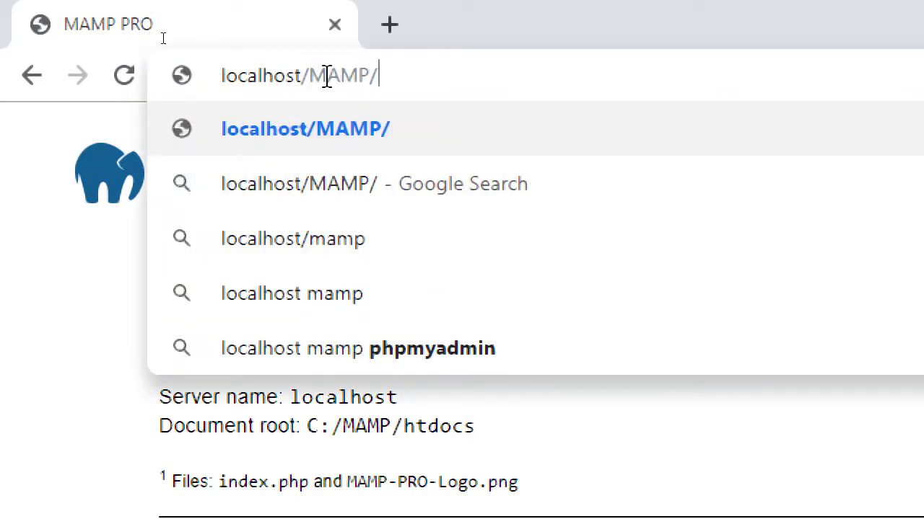
key(BackSpace)
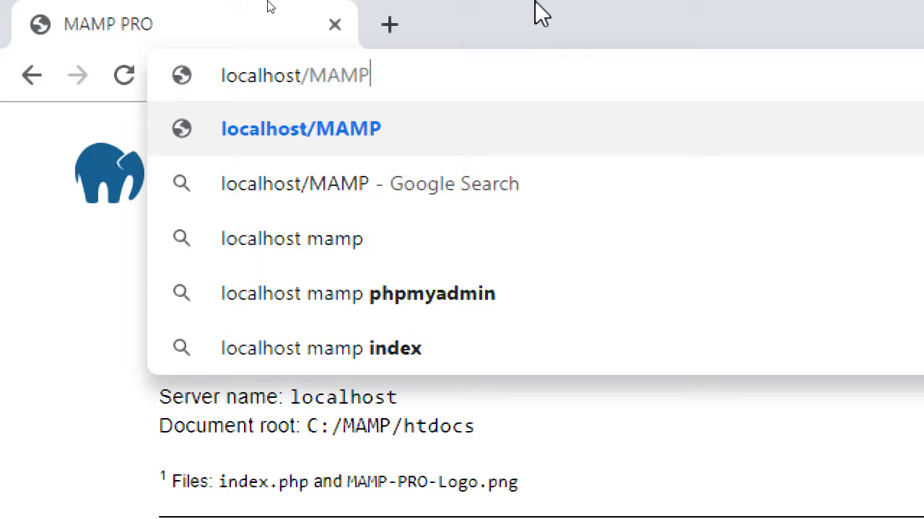
key(BackSpace)
key(BackSpace)
key(BackSpace)
key(BackSpace)
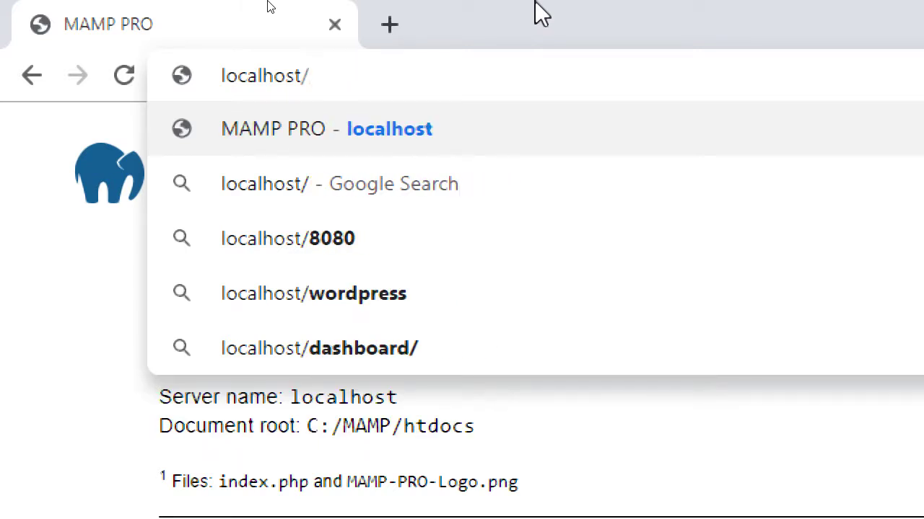
text(mamp)
key(Return)
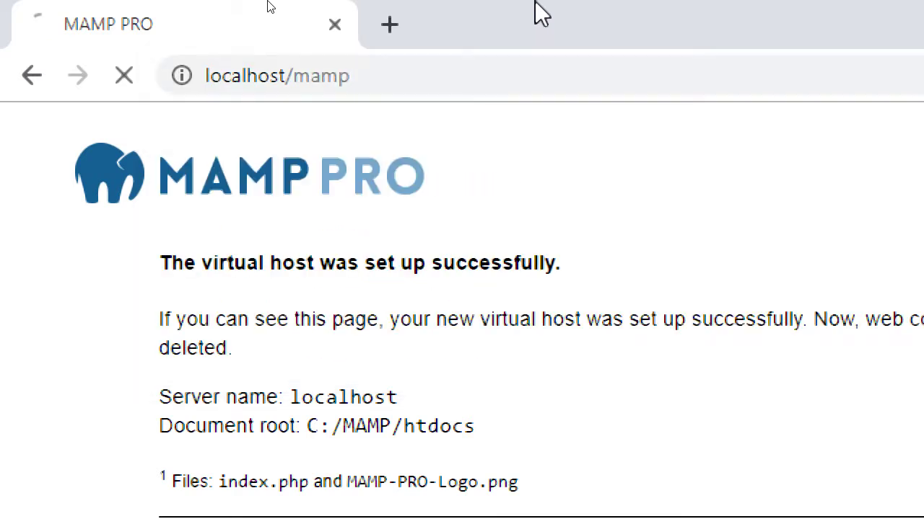
Retry the address as localhost/MAMP in uppercase
click(269, 6)
key(End)
key(BackSpace)
key(BackSpace)
key(BackSpace)
key(BackSpace)
text(MAMP)
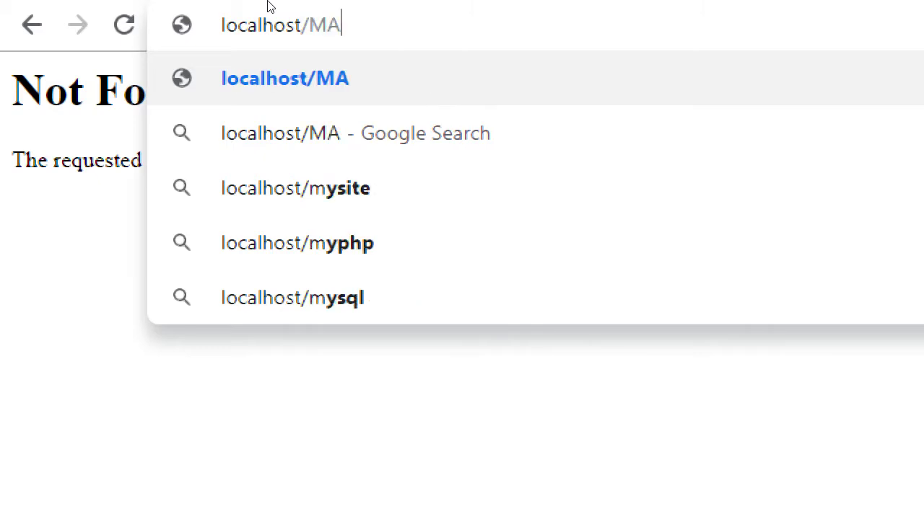
key(Return)
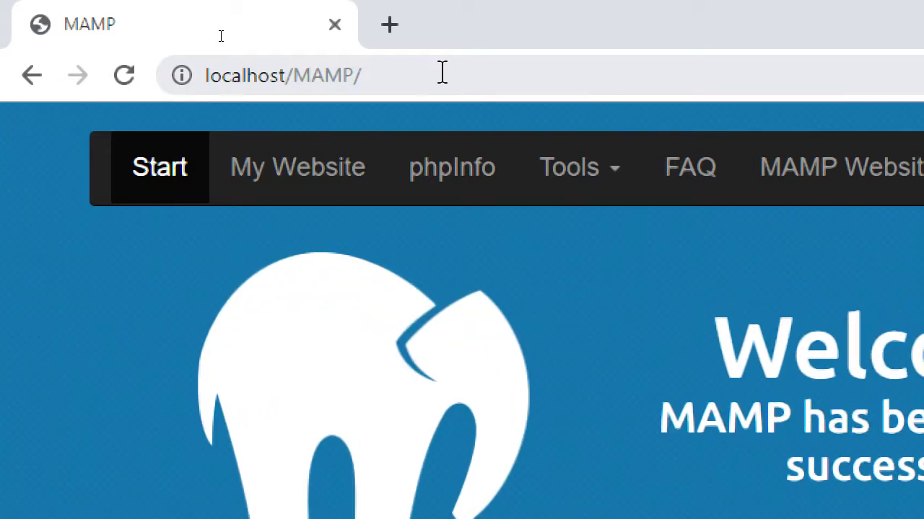
Open a fresh tab and close the old MAMP tab
click(442, 72)
click(443, 72)
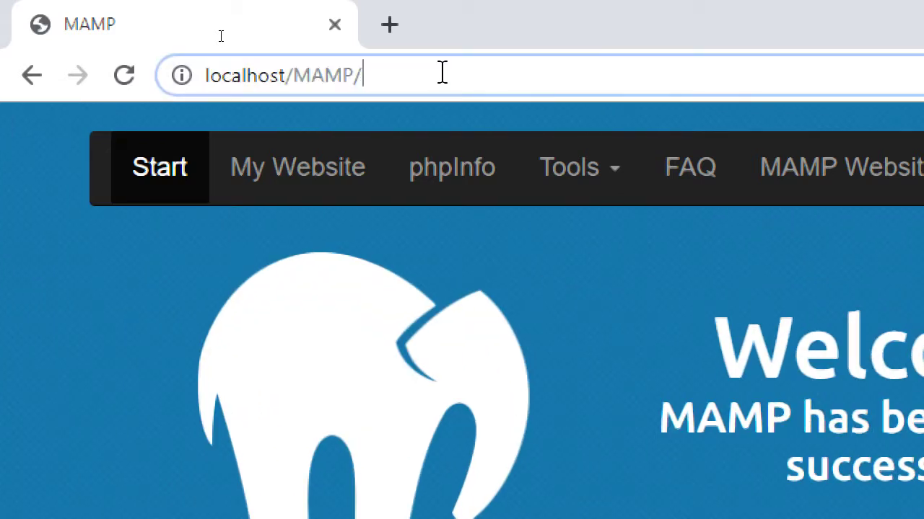
key(BackSpace)
key(BackSpace)
key(BackSpace)
key(BackSpace)
key(BackSpace)
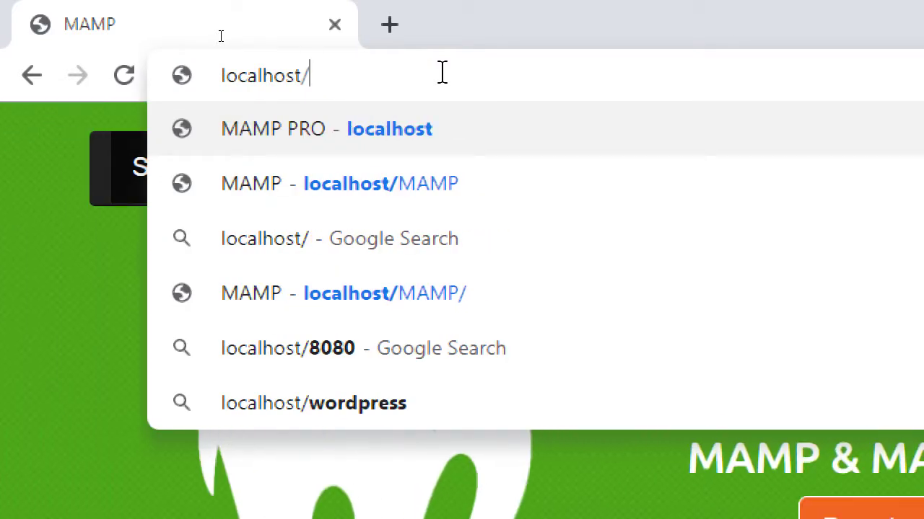
key(ctrl+t)
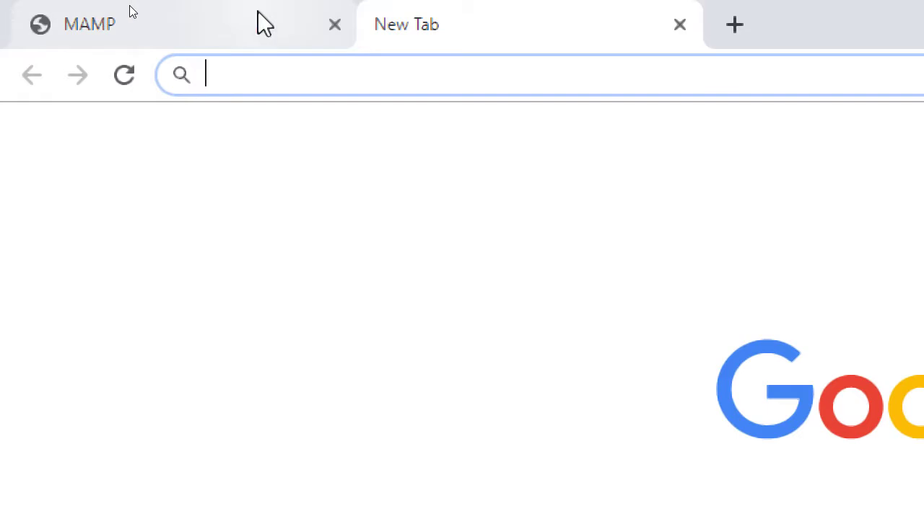
click(334, 26)
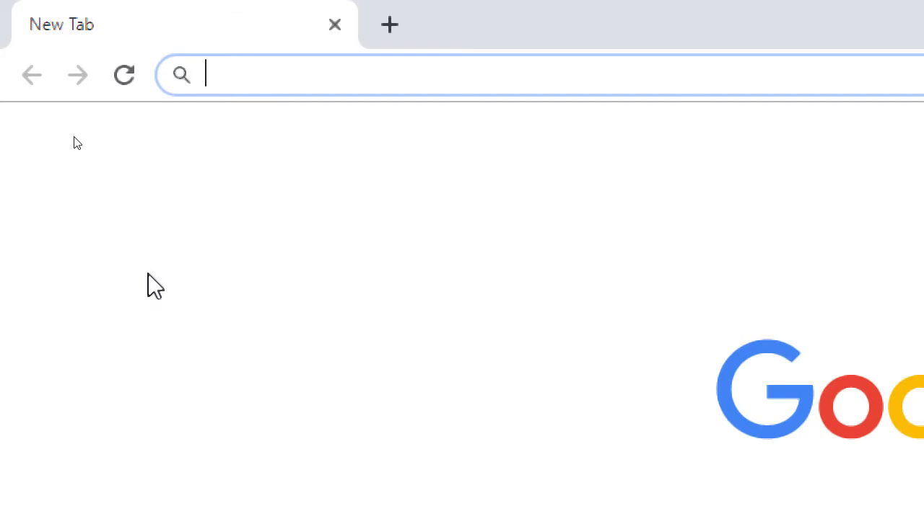
text(http:/)
text(o)
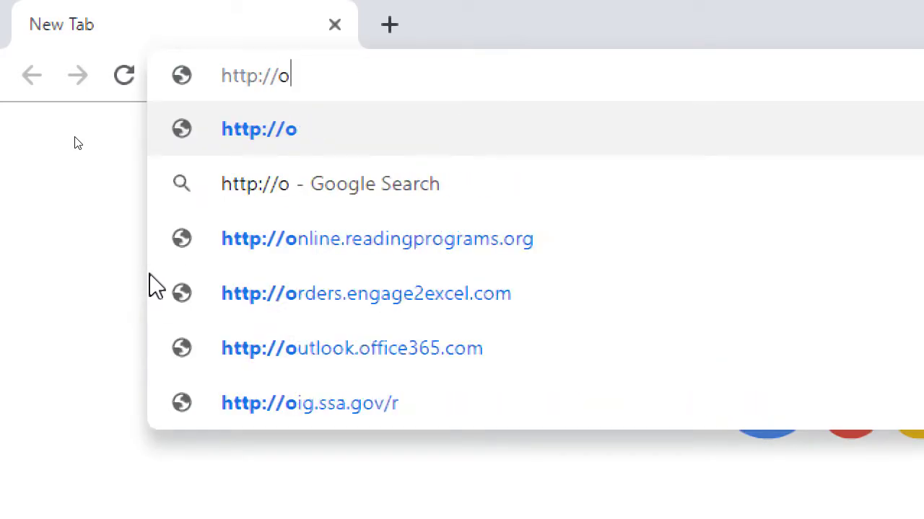
key(BackSpace)
text(lco)
key(BackSpace)
key(BackSpace)
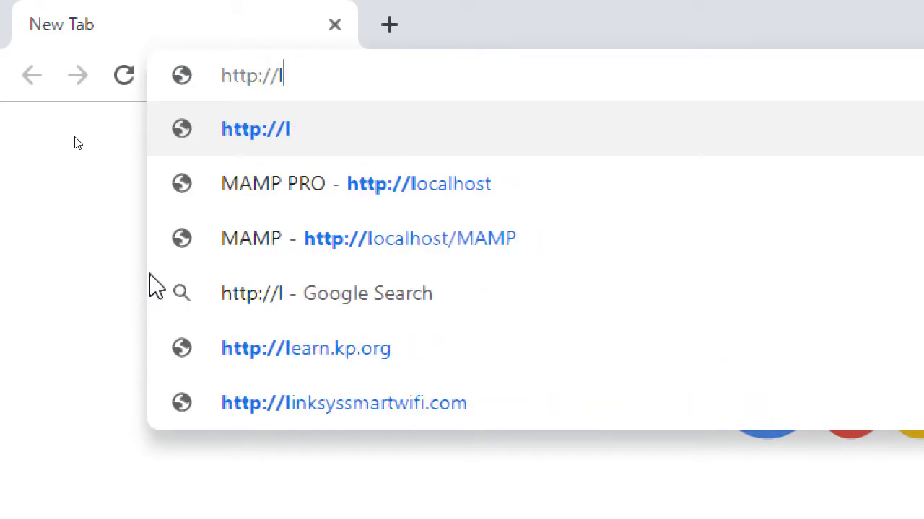
text(ocalhost/)
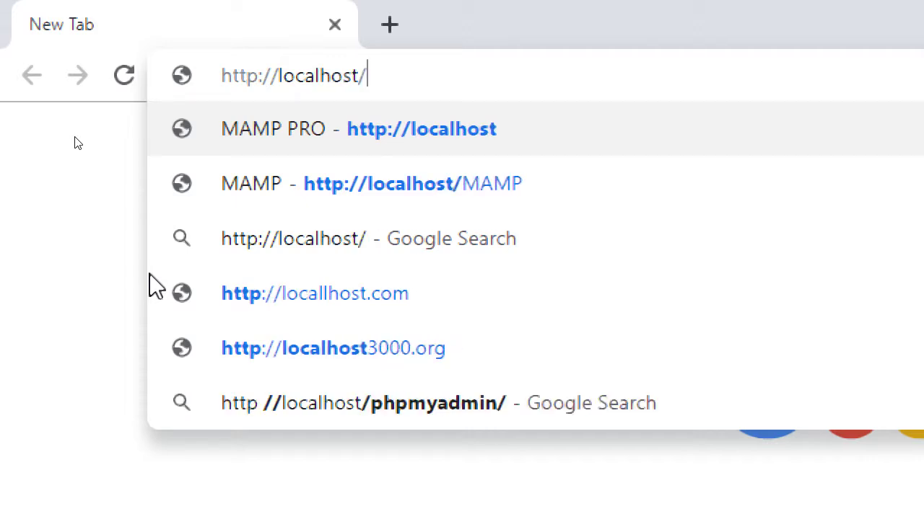
text(phpmyadmin)
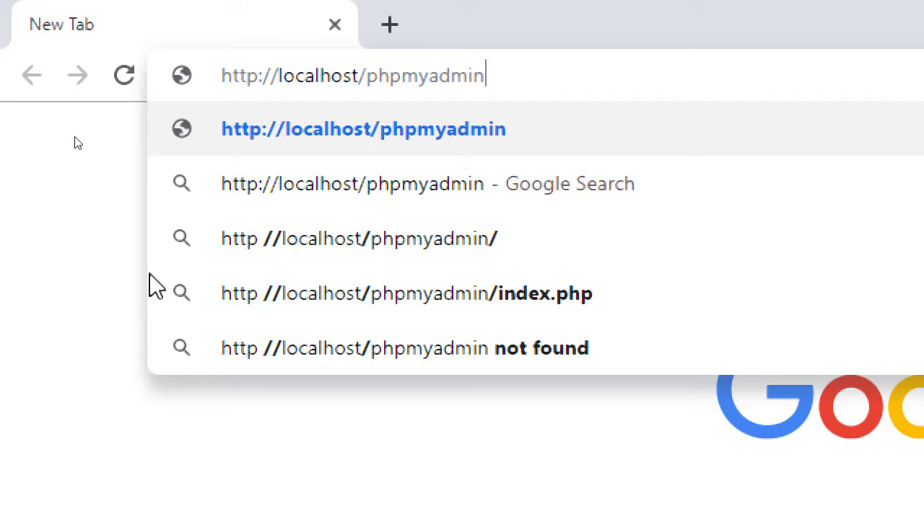
key(Return)
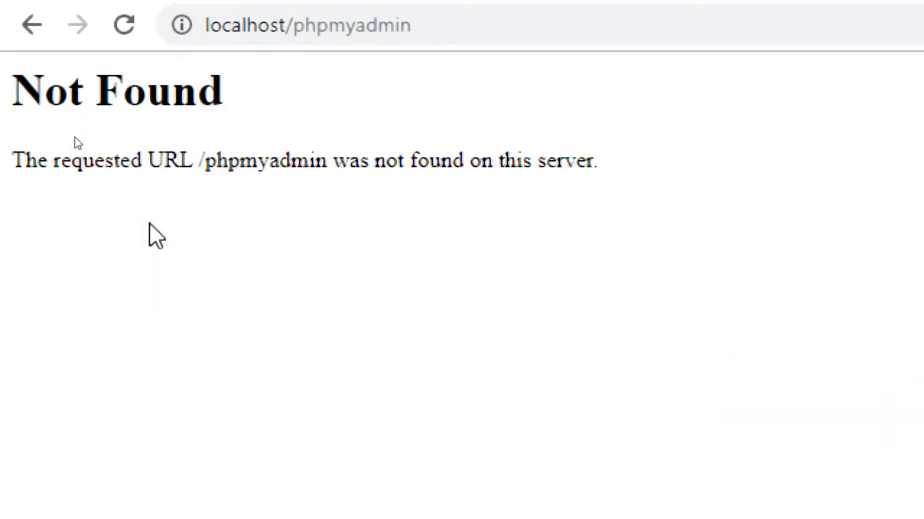
click(272, 72)
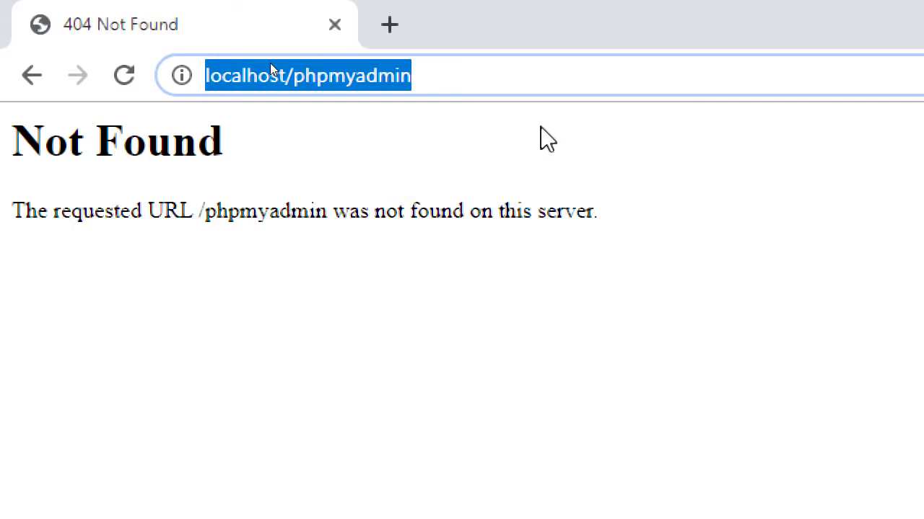
key(End)
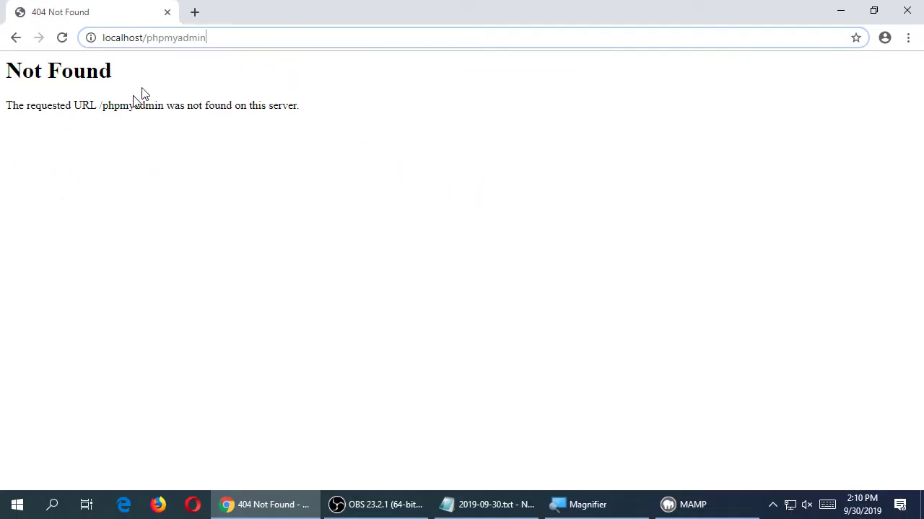
click(17, 40)
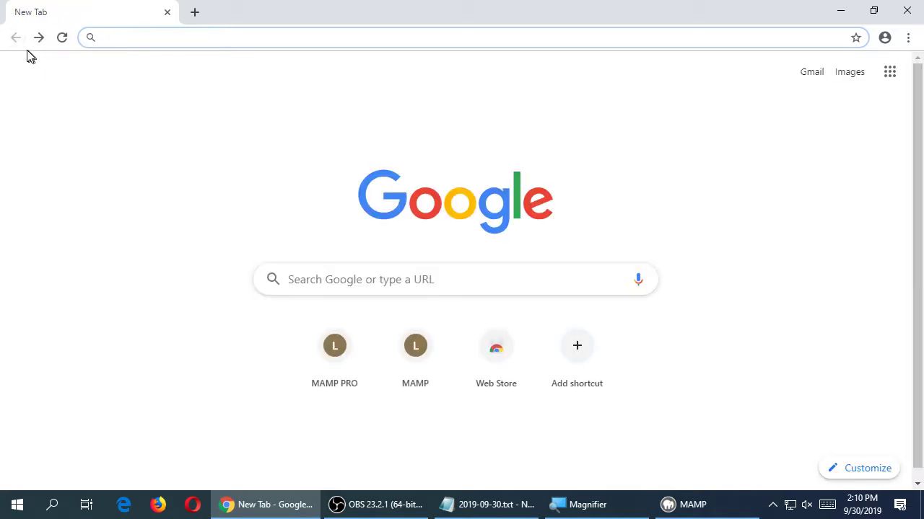
text(http://)
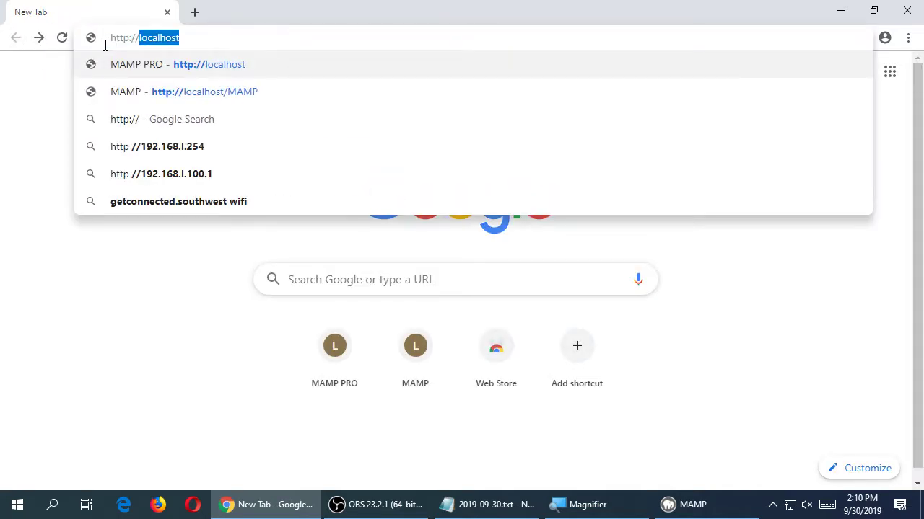
text(localhost)
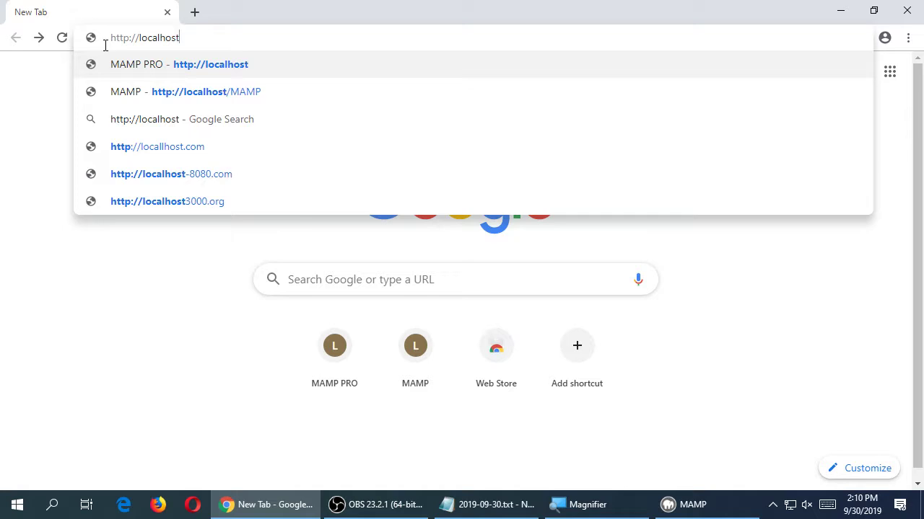
text(/MAMP)
key(Return)
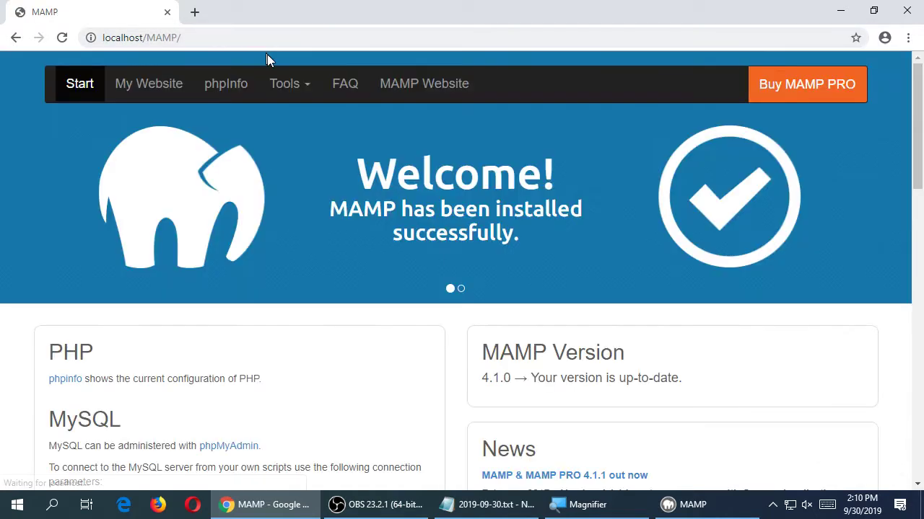
click(296, 87)
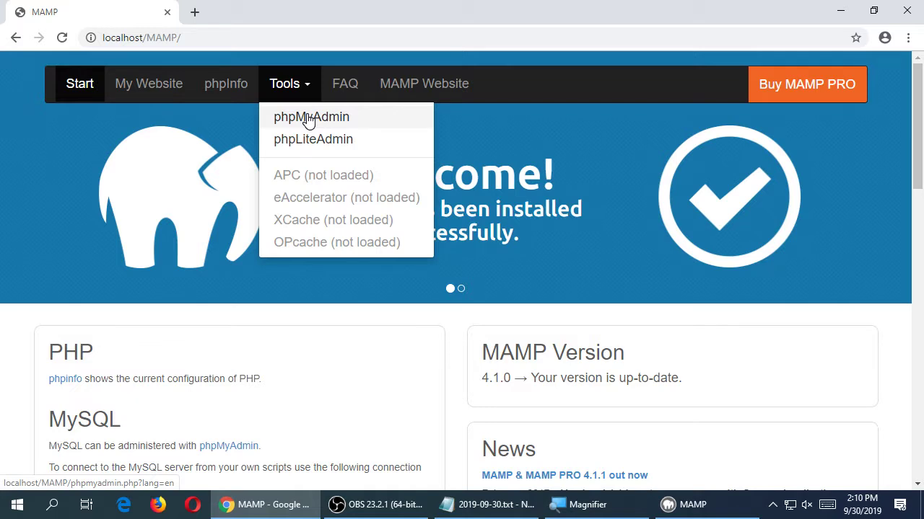
Choose phpMyAdmin from the Tools list to open it in a new tab
click(309, 120)
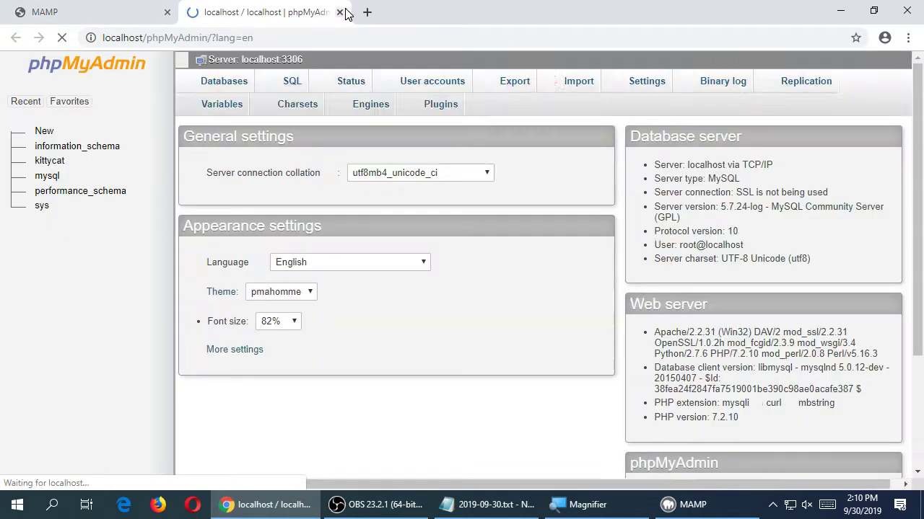
key(super+plus)
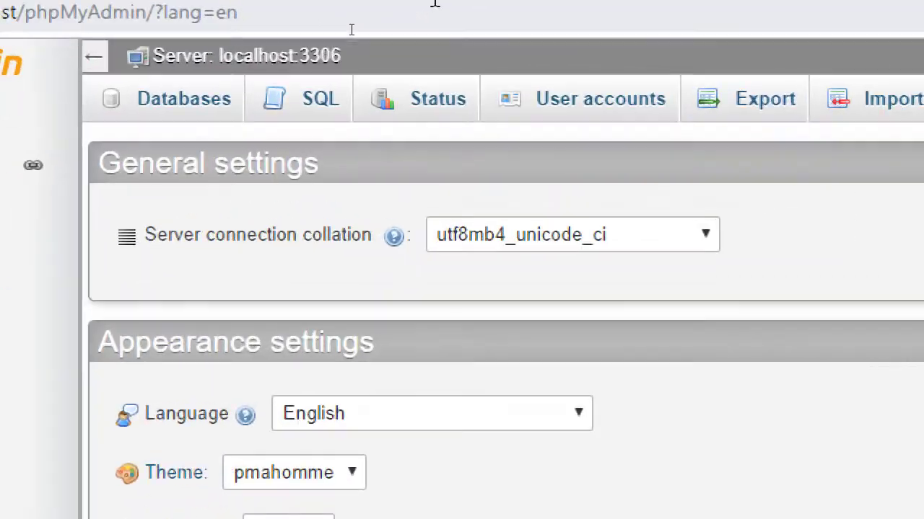
key(super+minus)
Delete the ?lang=en ending from the phpMyAdmin address
click(443, 79)
click(423, 76)
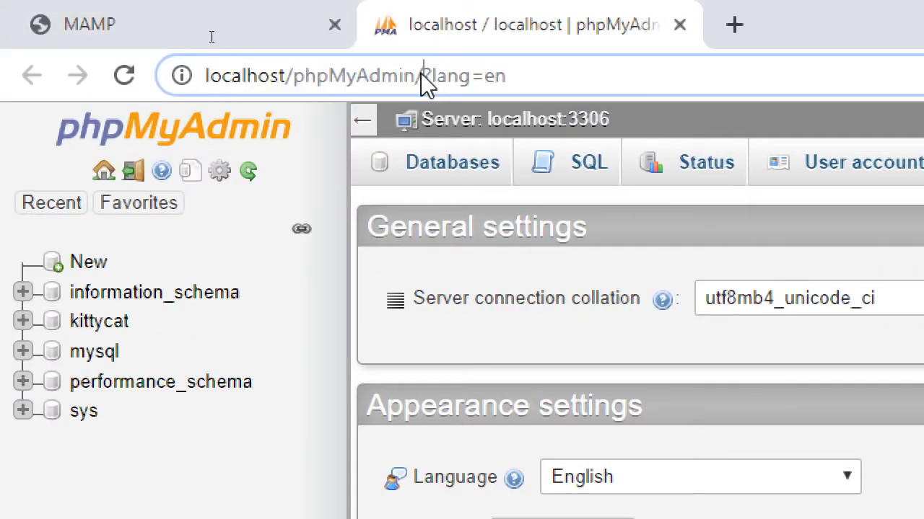
key(shift+End)
key(BackSpace)
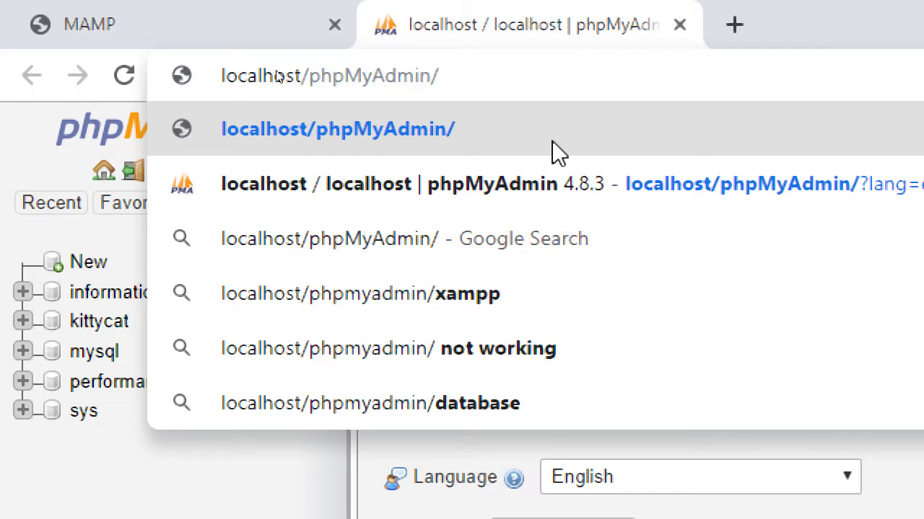
key(Escape)
click(425, 75)
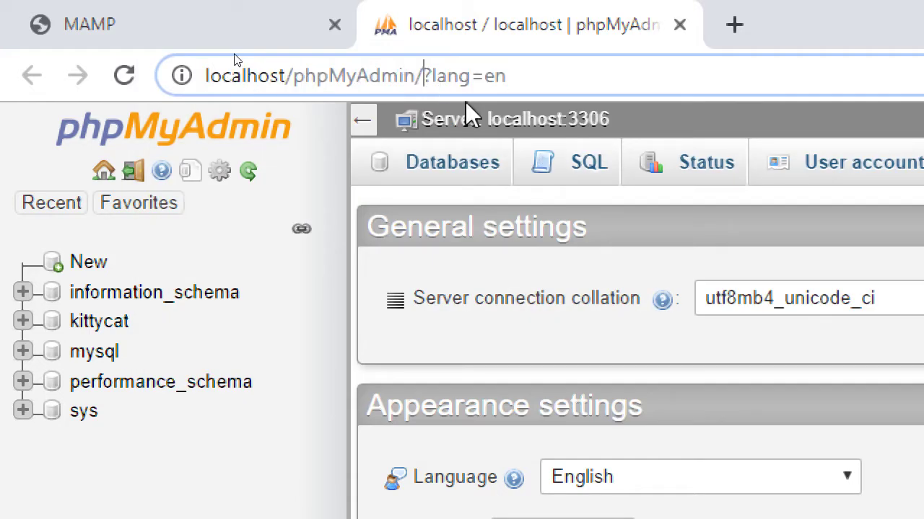
key(shift+End)
key(BackSpace)
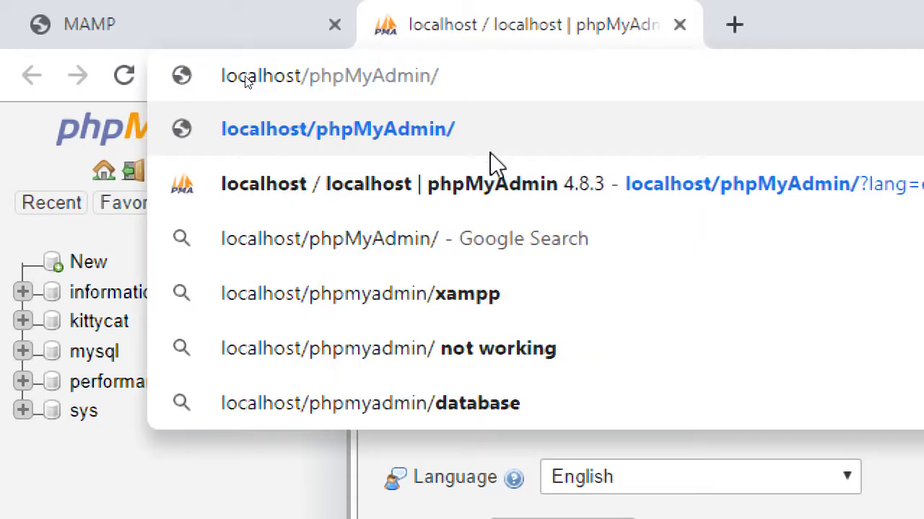
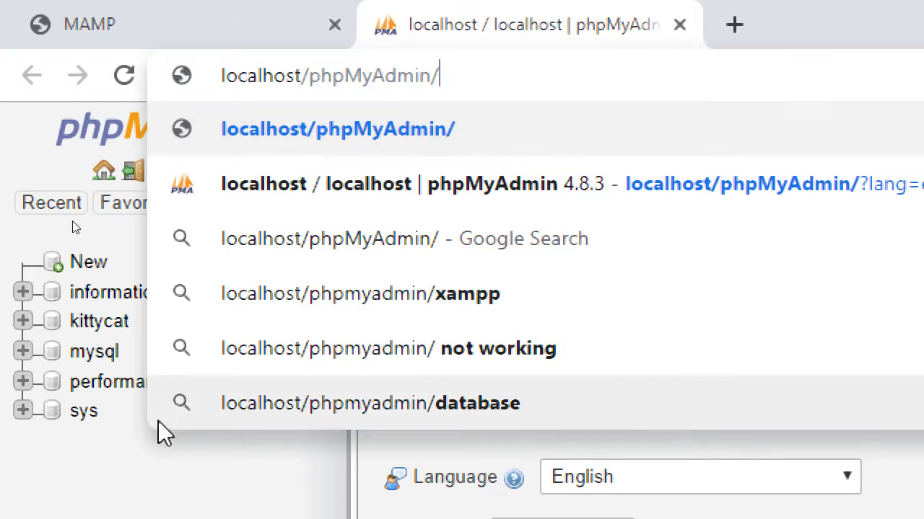
Show the kittycat database's 12 wp_ tables in phpMyAdmin, then open a blank tab
click(119, 468)
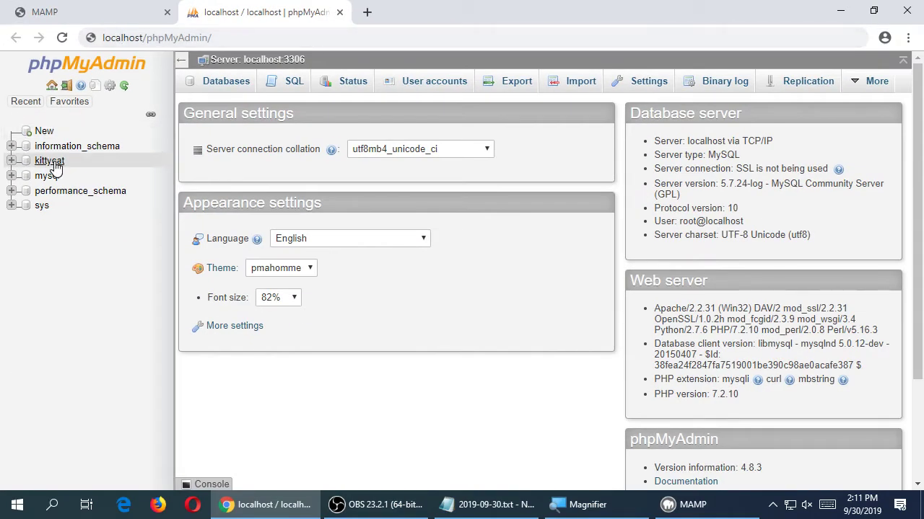
click(58, 165)
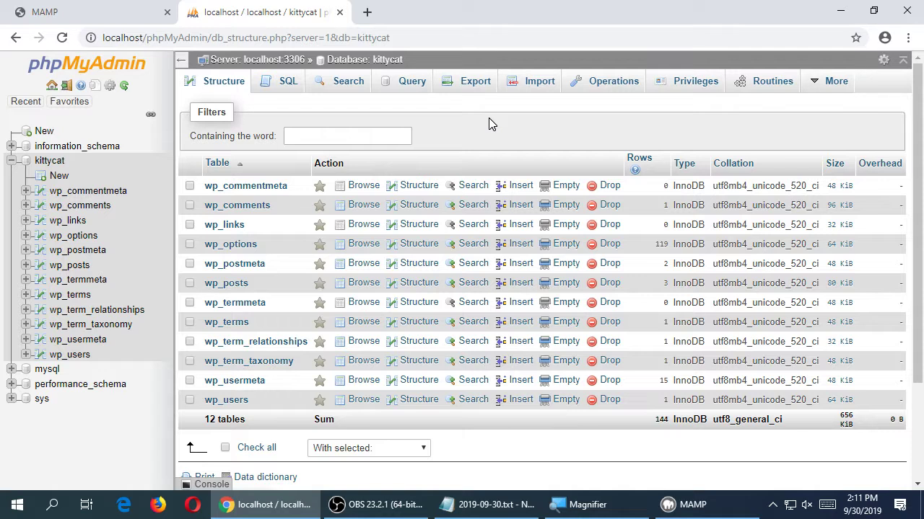
key(ctrl+t)
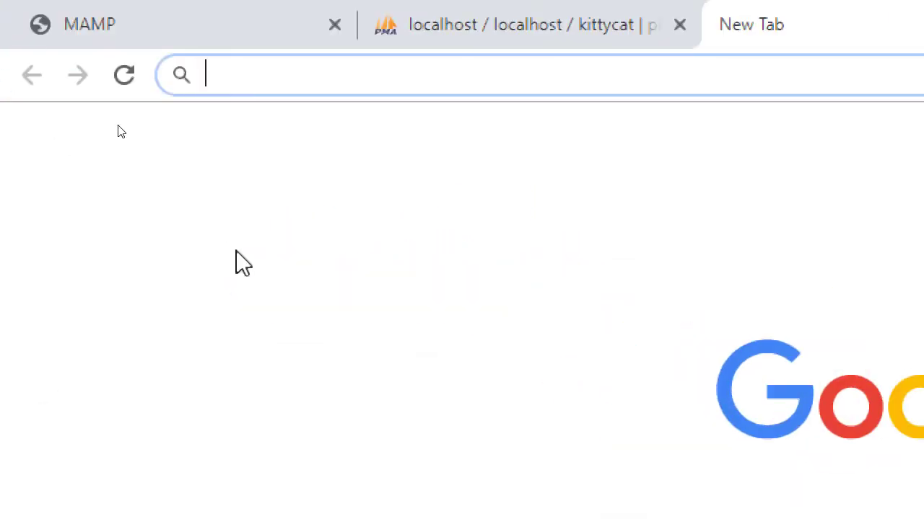
text(http:)
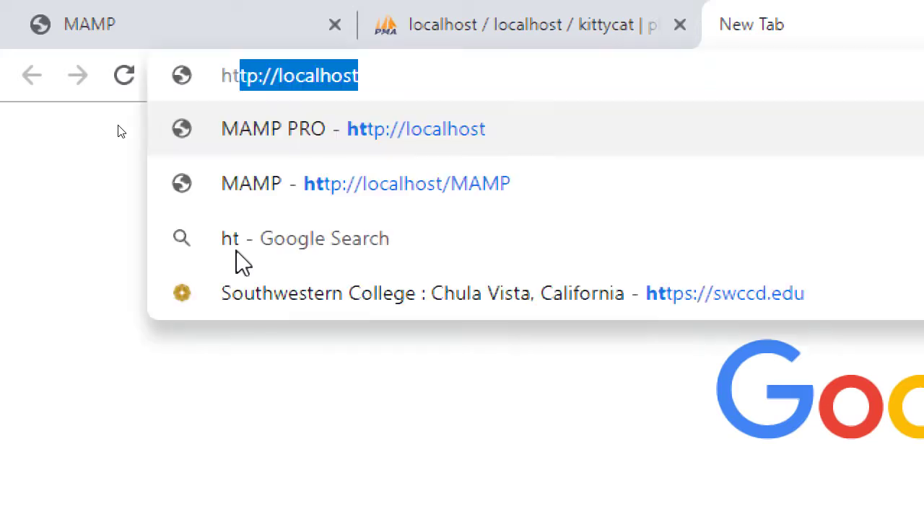
text(//)
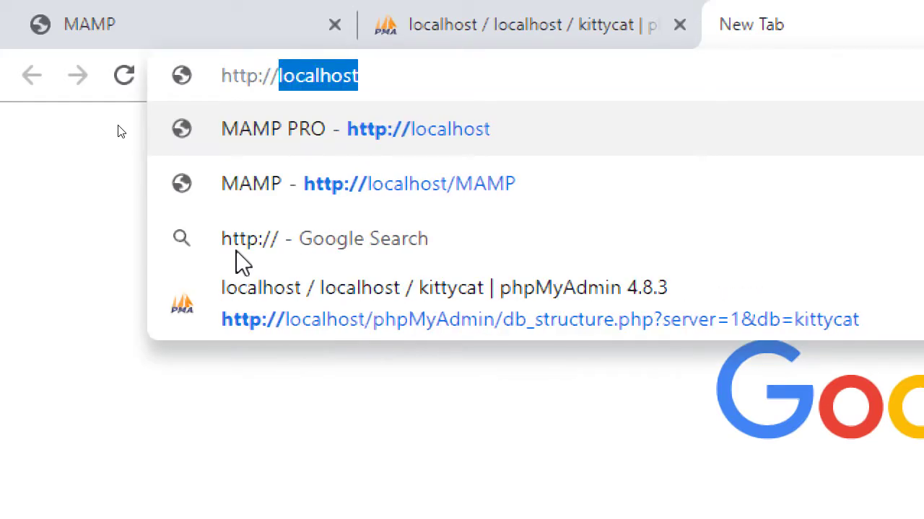
key(Right)
text(/)
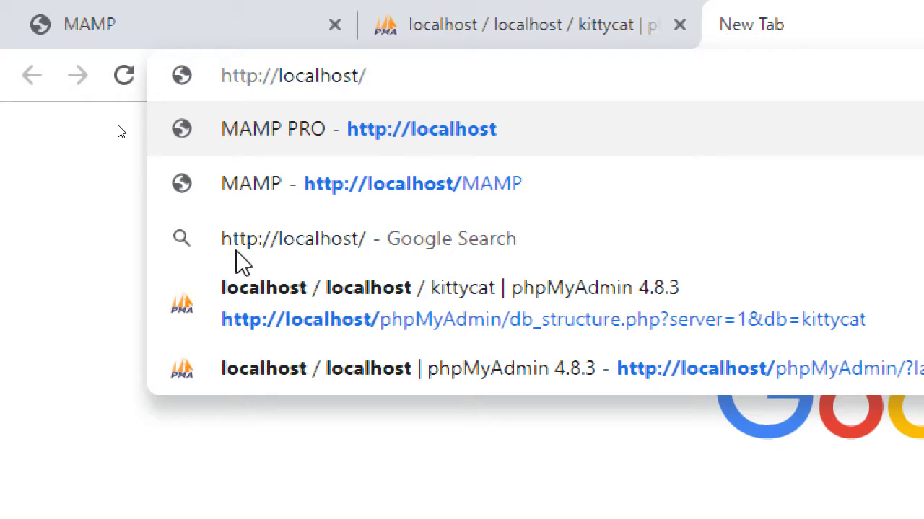
text(mysite)
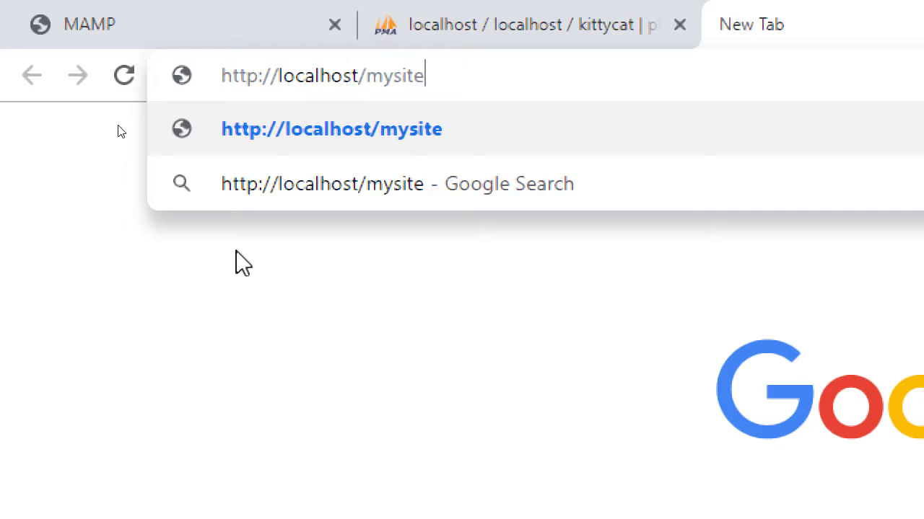
key(ctrl+shift+Left)
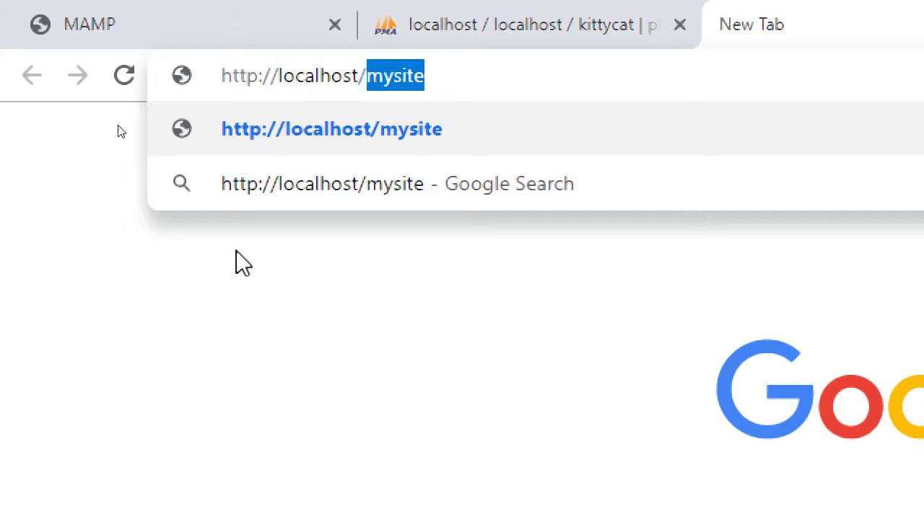
text(wordpress)
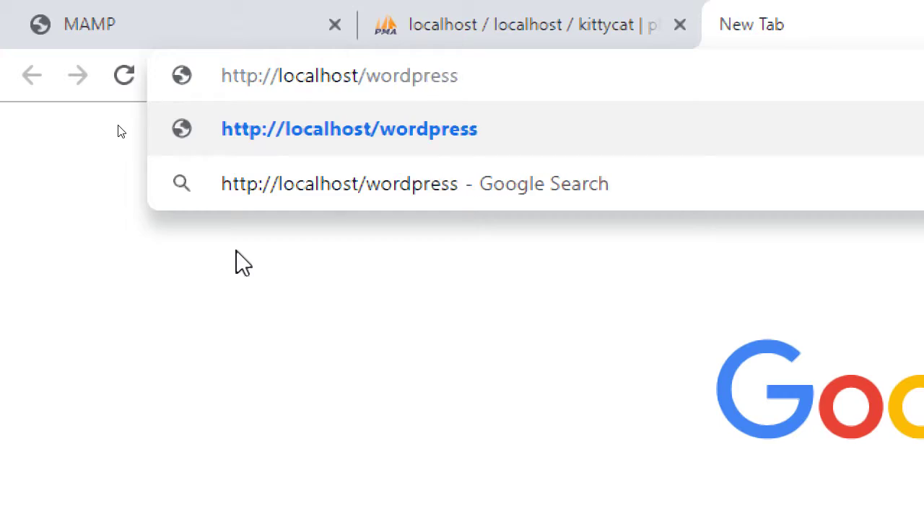
key(ctrl+z)
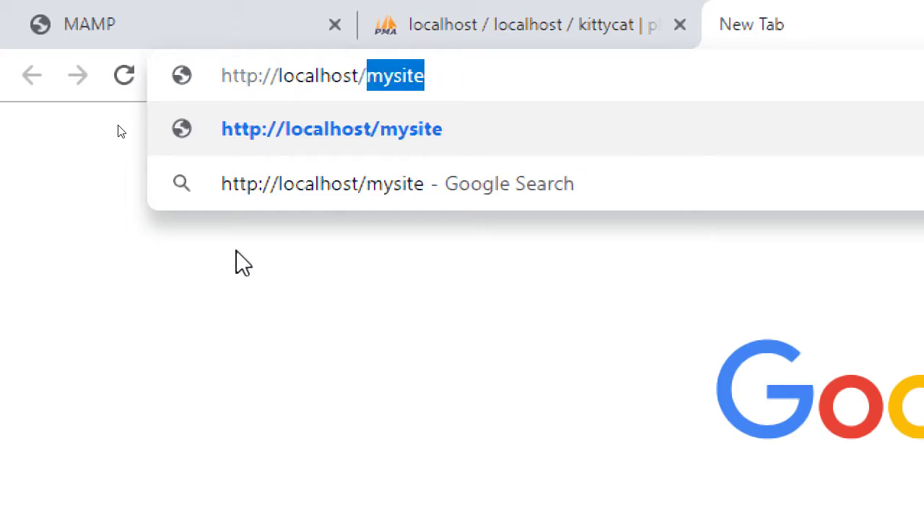
key(Return)
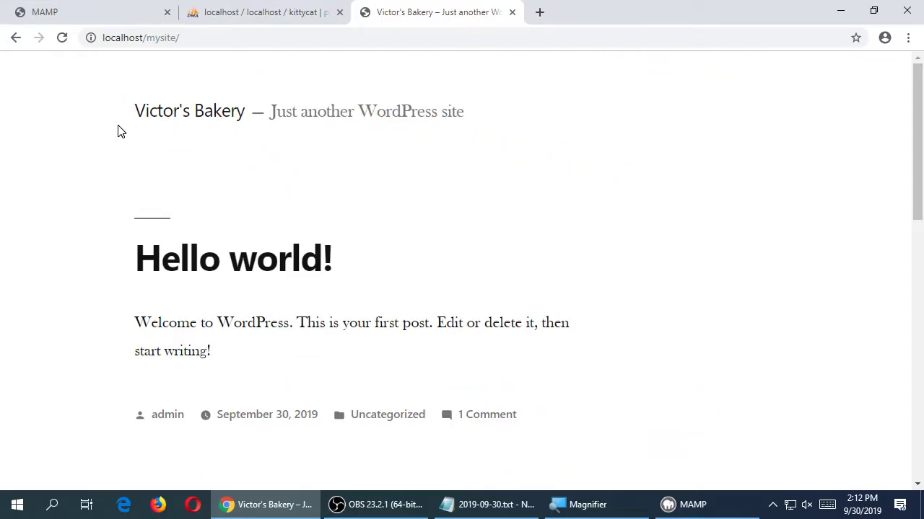
drag(189, 326, 447, 324)
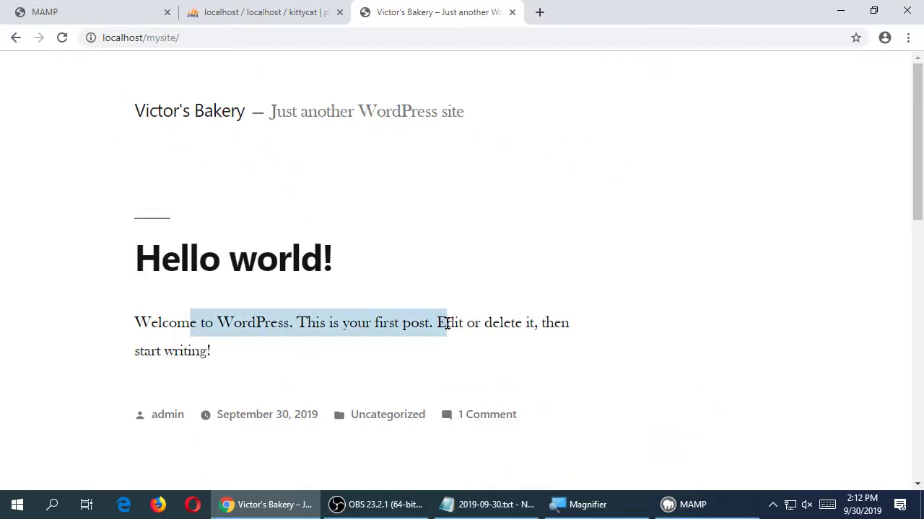
click(605, 317)
drag(173, 114, 412, 148)
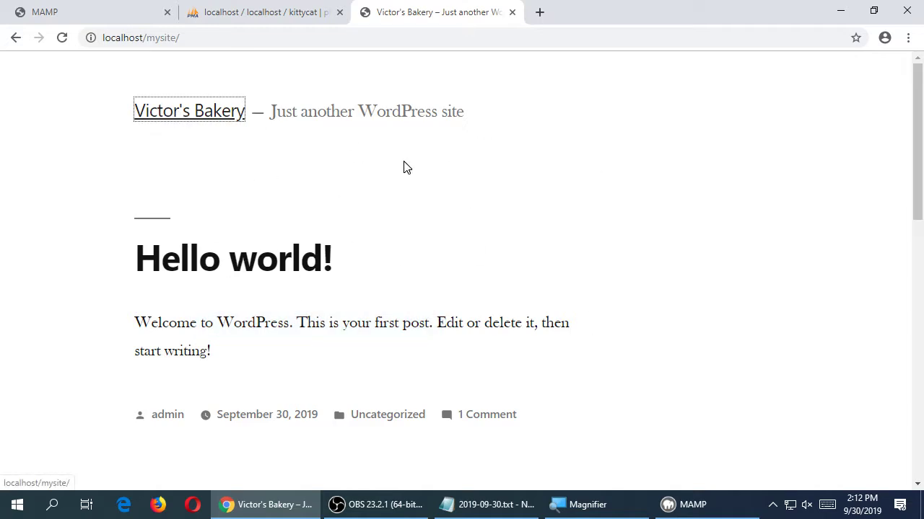
scroll(407, 223, down, 10)
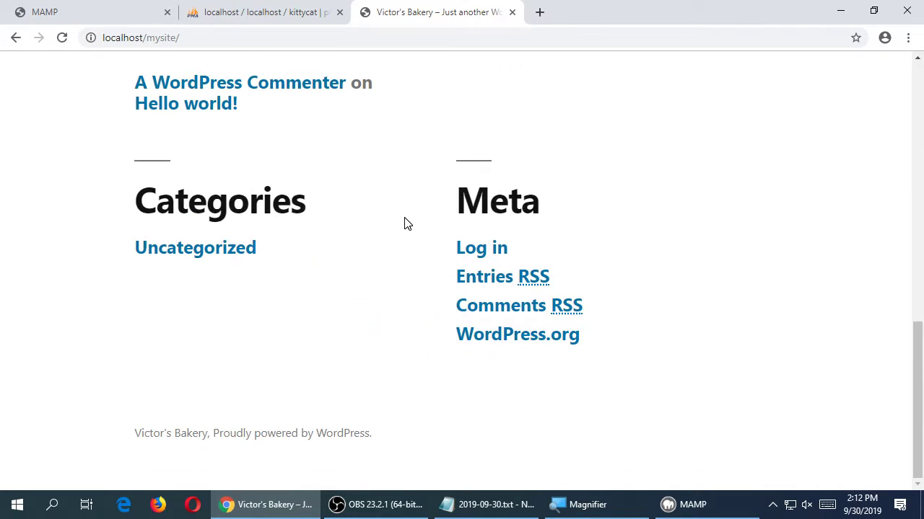
scroll(406, 223, up, 10)
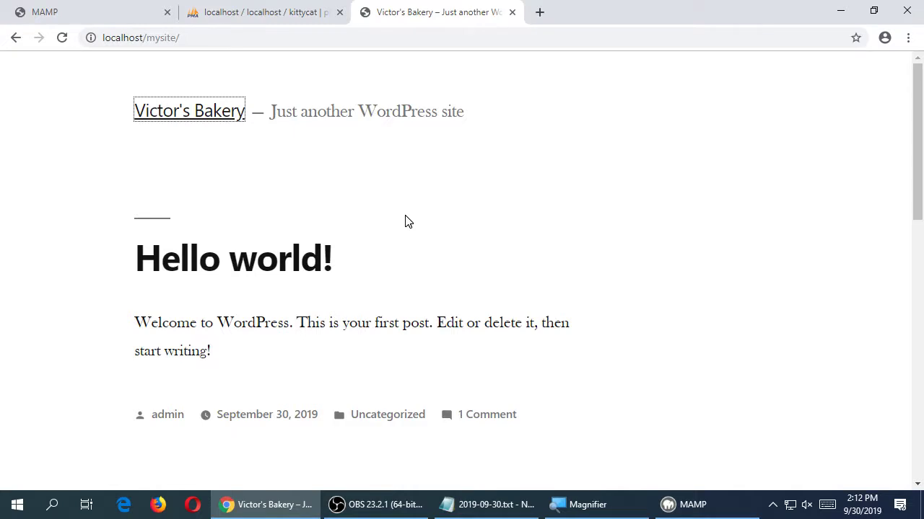
scroll(406, 221, down, 10)
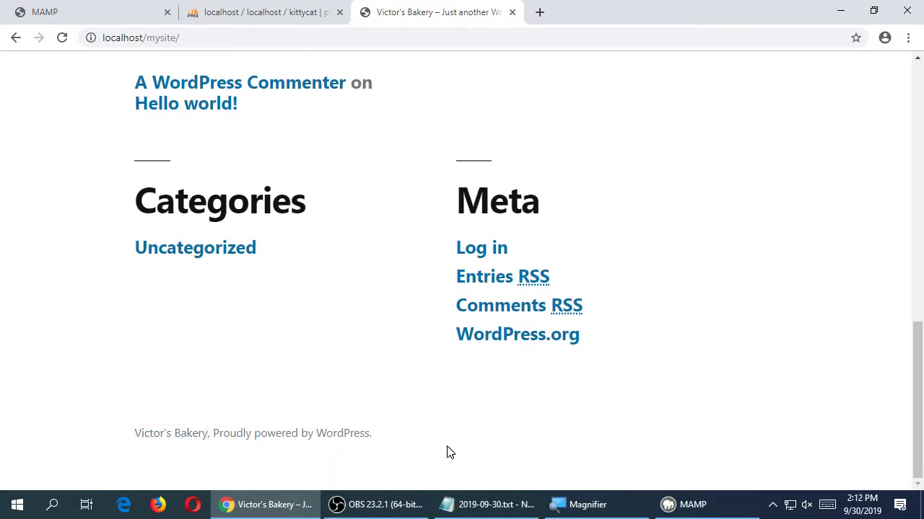
scroll(370, 448, up, 10)
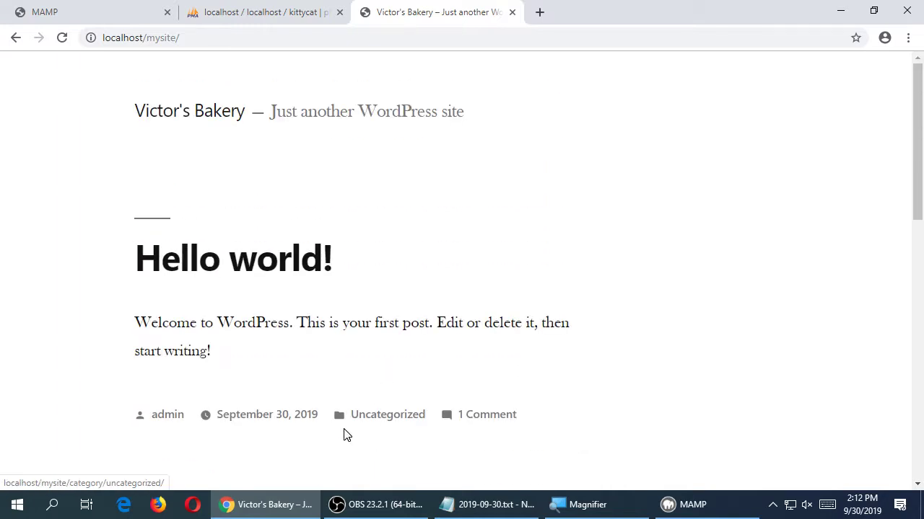
scroll(346, 433, down, 7)
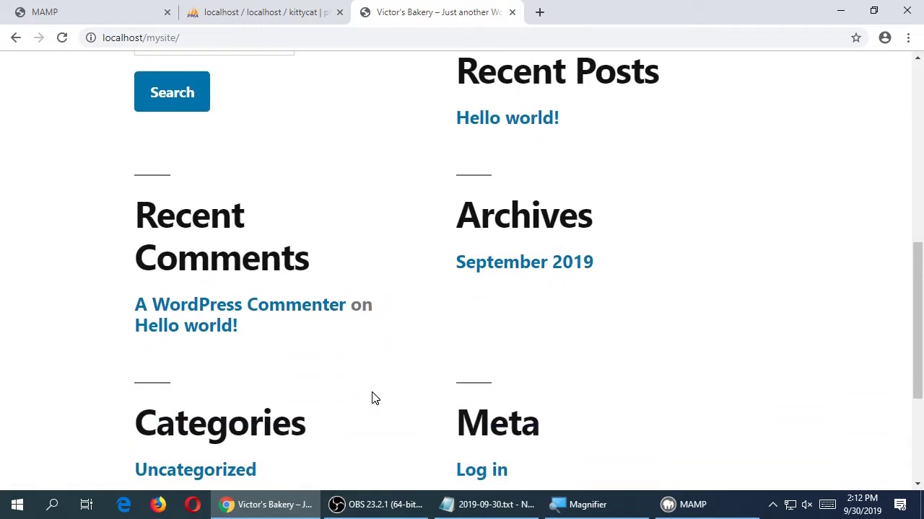
scroll(365, 313, down, 3)
scroll(369, 320, up, 8)
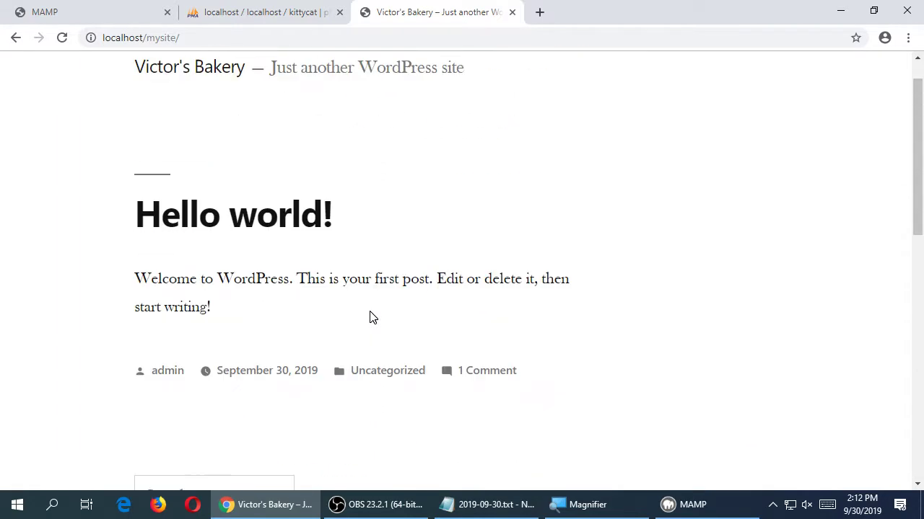
scroll(370, 318, up, 2)
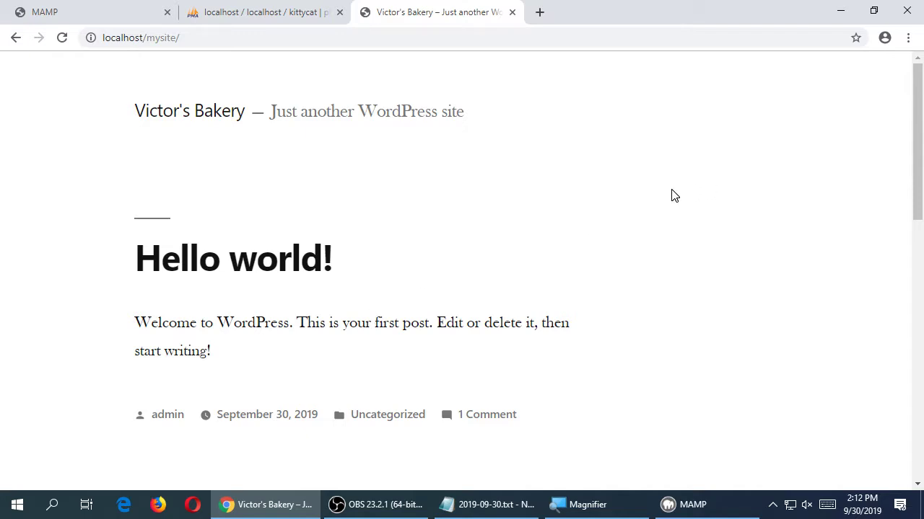
key(ctrl+u)
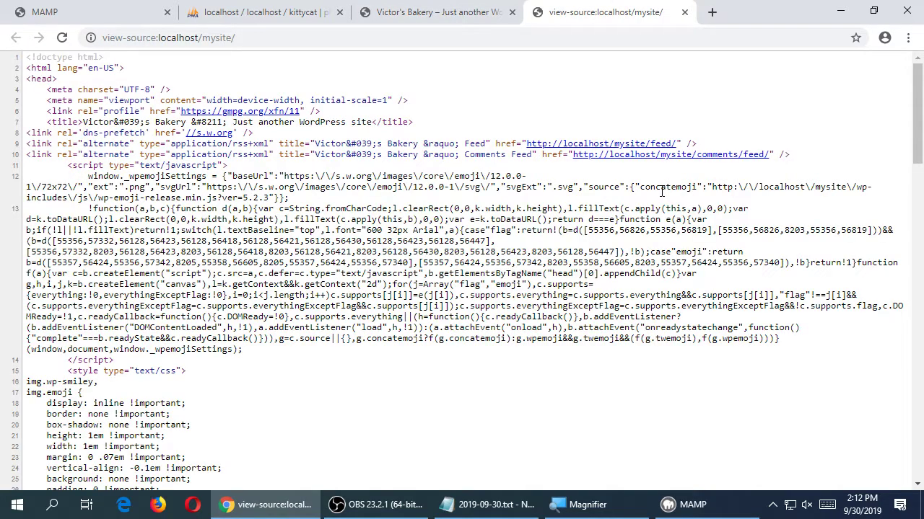
View the home page's HTML source and select the emoji script and header markup
scroll(659, 192, down, 20)
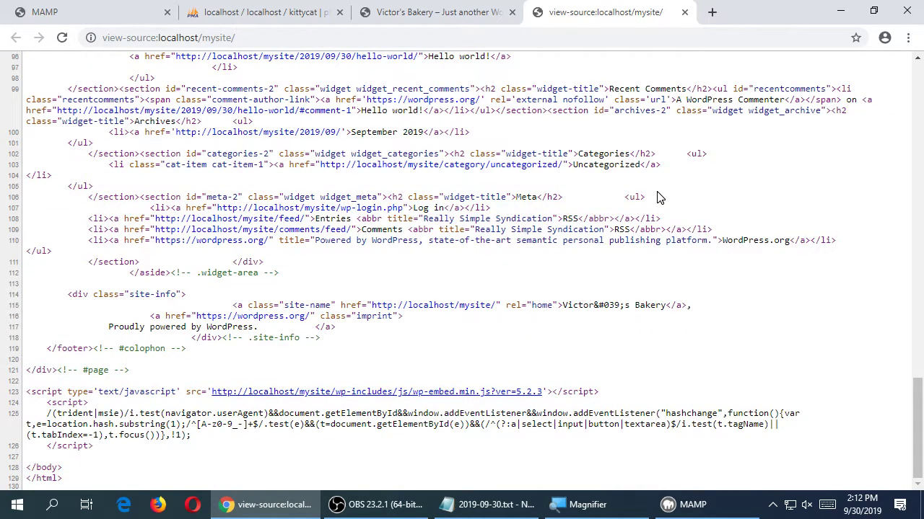
key(ctrl+w)
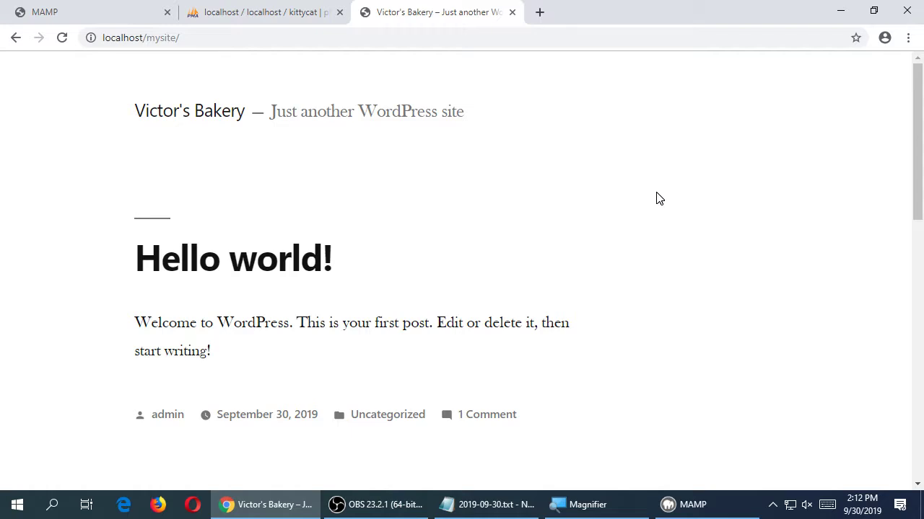
key(ctrl+u)
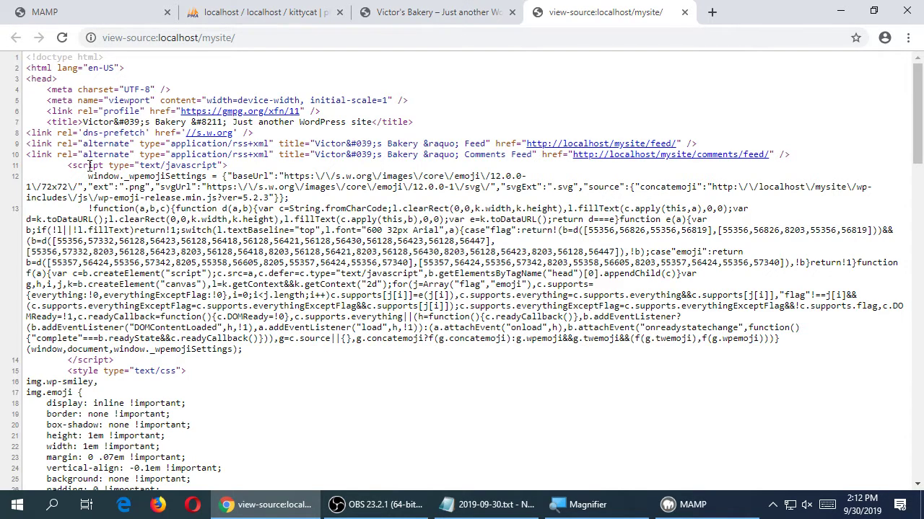
drag(88, 165, 172, 252)
scroll(176, 297, down, 8)
drag(40, 107, 281, 248)
click(408, 274)
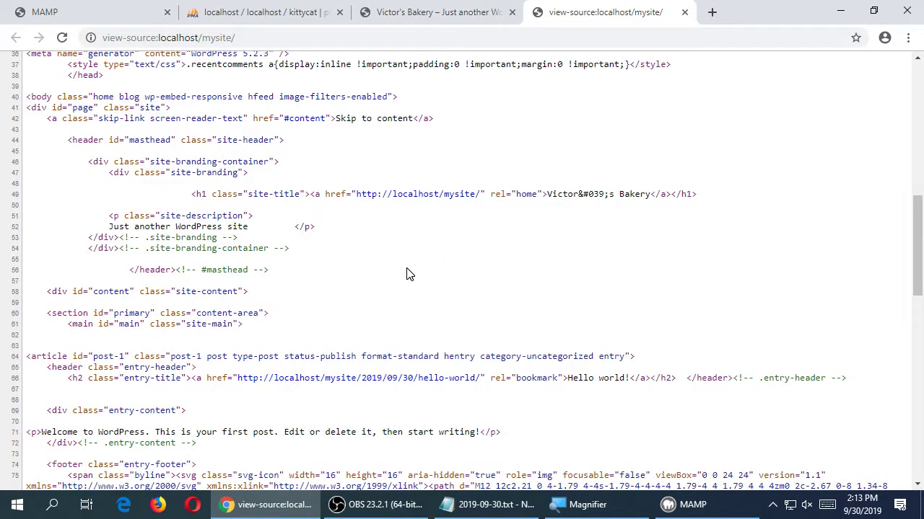
Close the view-source tab to return to the Victor's Bakery home page
middle_click(557, 10)
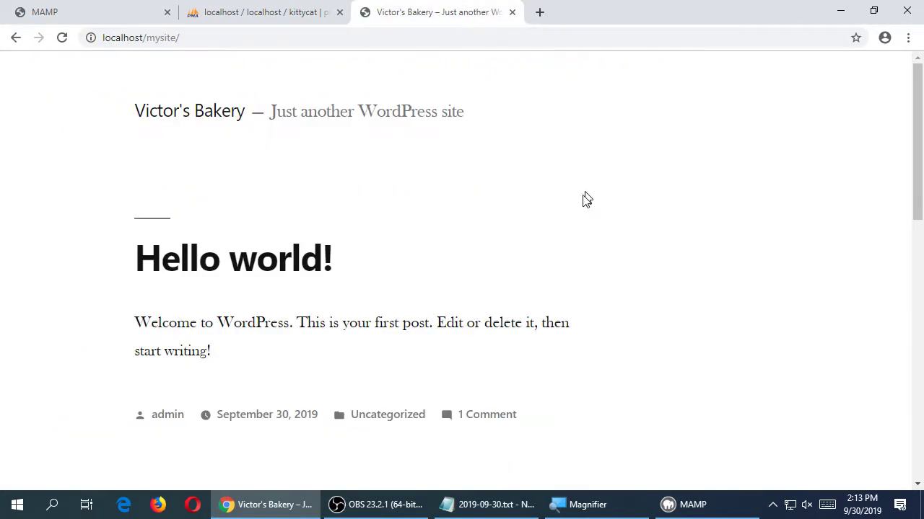
scroll(555, 255, down, 10)
scroll(550, 257, up, 10)
Go to localhost/mysite/wp-admin, which redirects to the wp-login.php login page
key(super+plus)
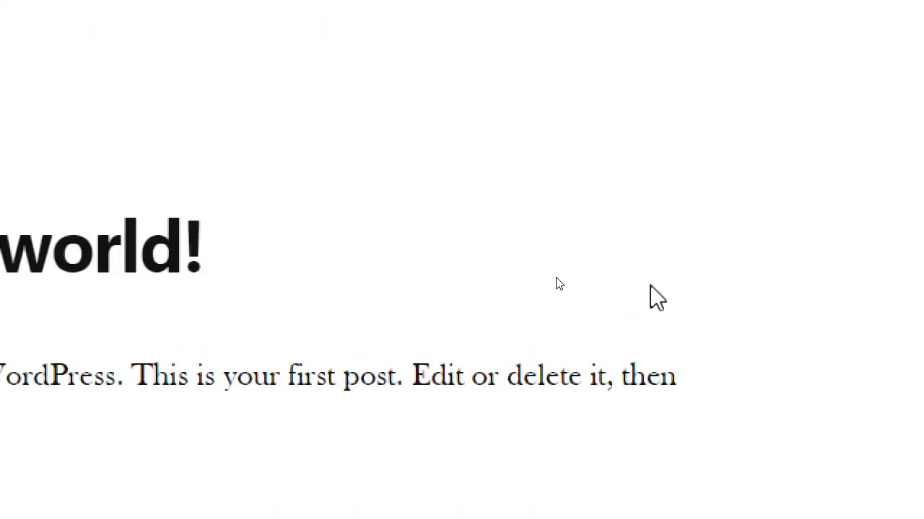
click(422, 77)
click(439, 76)
text(wp-admin)
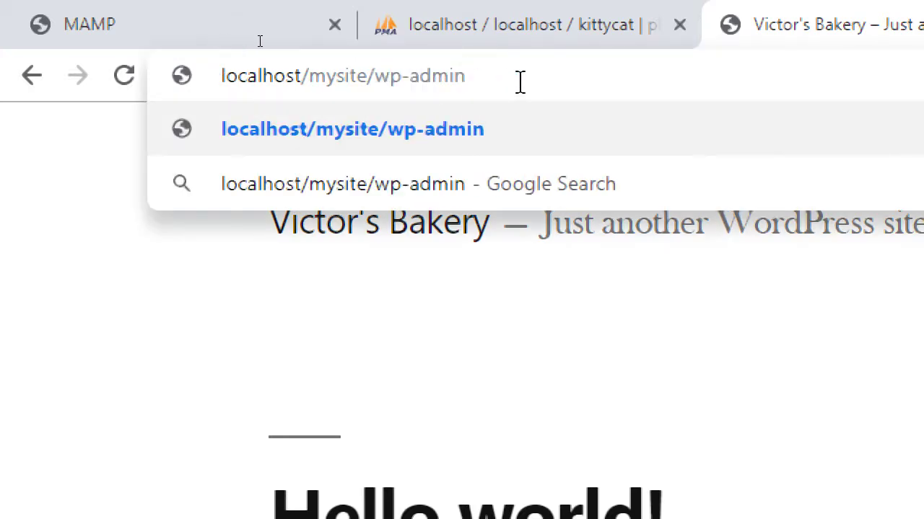
key(Return)
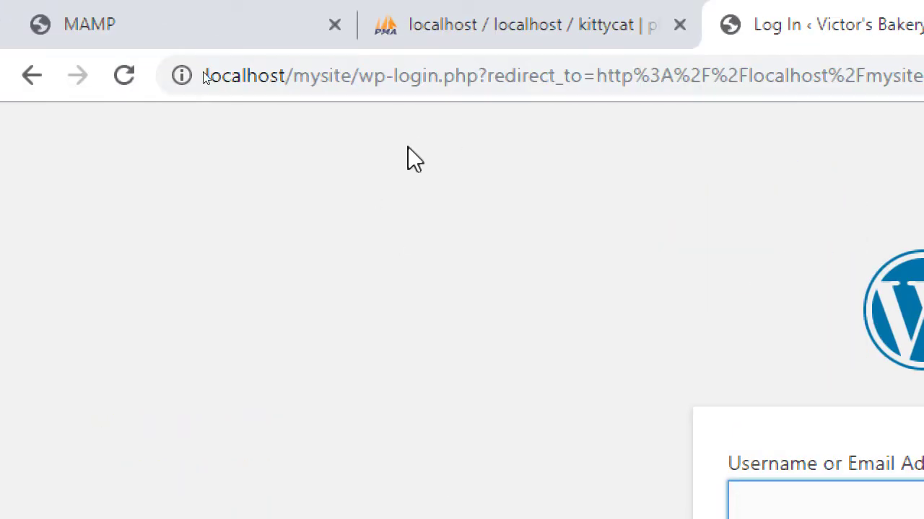
click(367, 79)
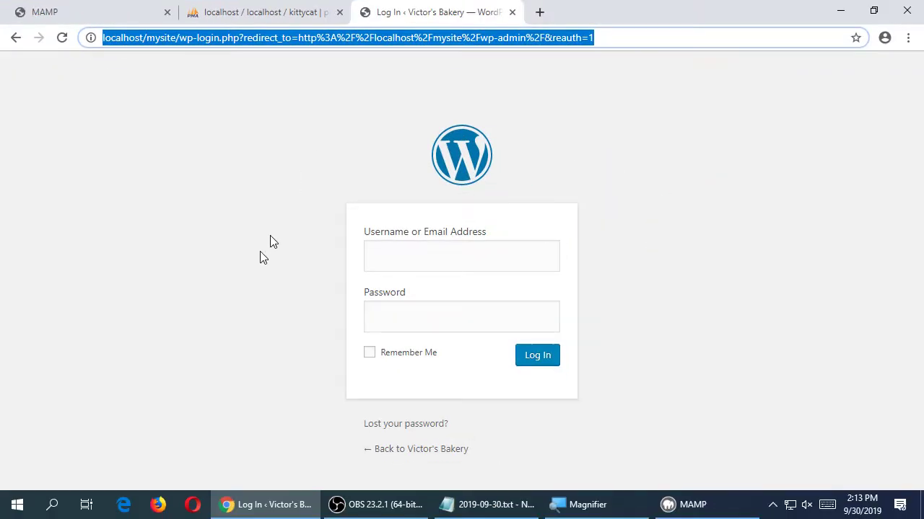
click(243, 285)
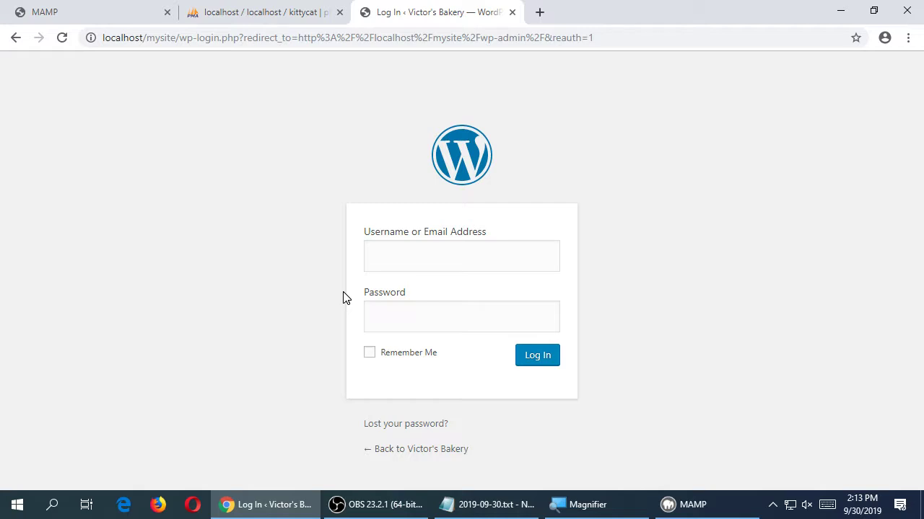
Visit the Lost your password? page, then go back to the login form
click(397, 432)
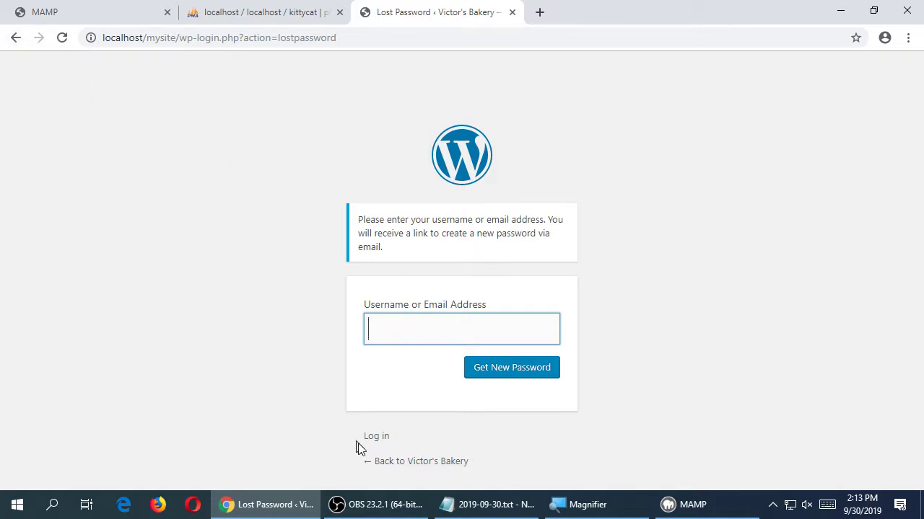
click(400, 465)
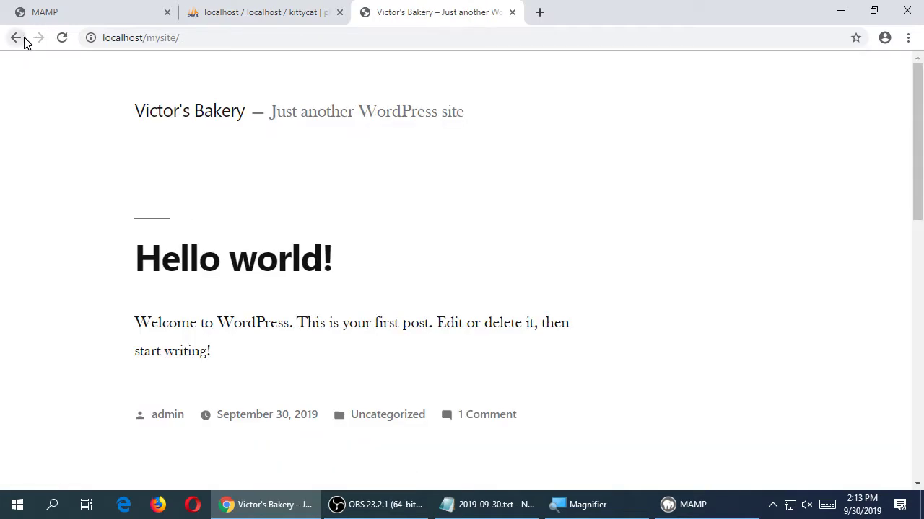
click(23, 40)
click(22, 40)
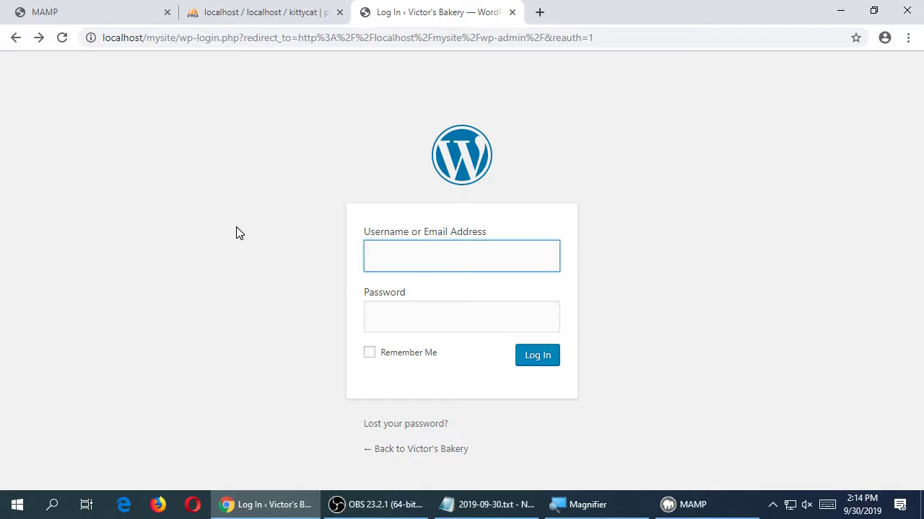
Log in with the admin username and the account password
text(admin)
key(Tab)
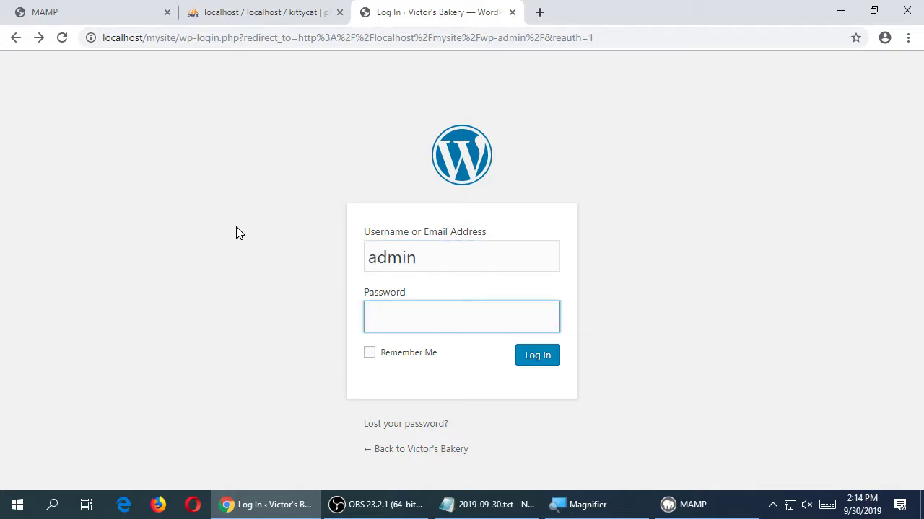
text(password)
key(Return)
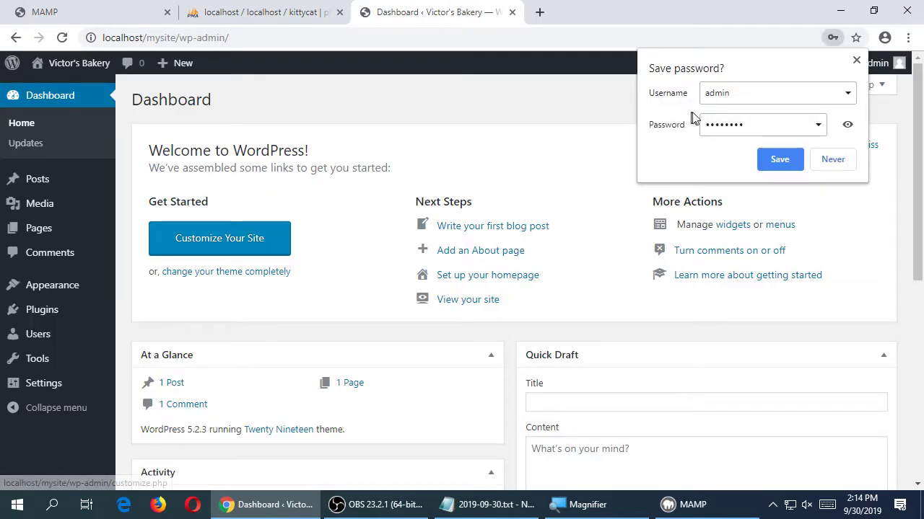
Decline Chrome's offer to save the password and scroll through the Dashboard
click(833, 162)
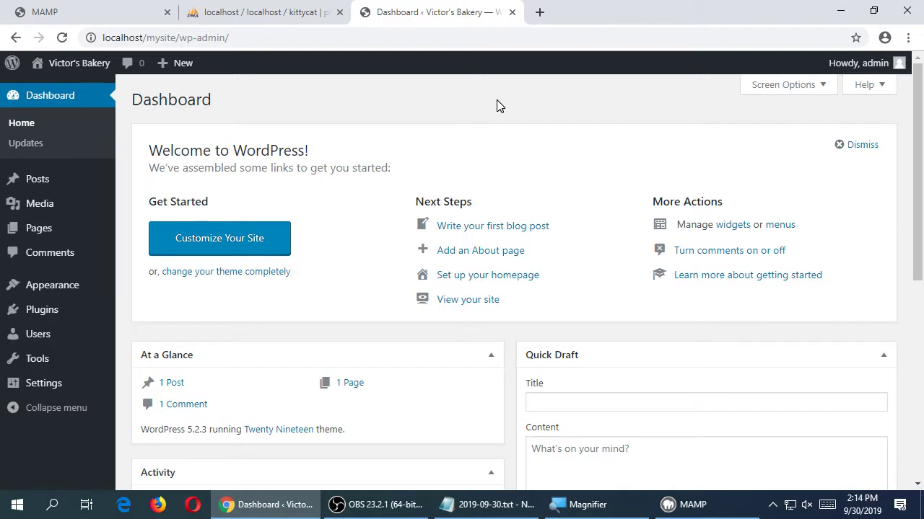
scroll(497, 106, down, 5)
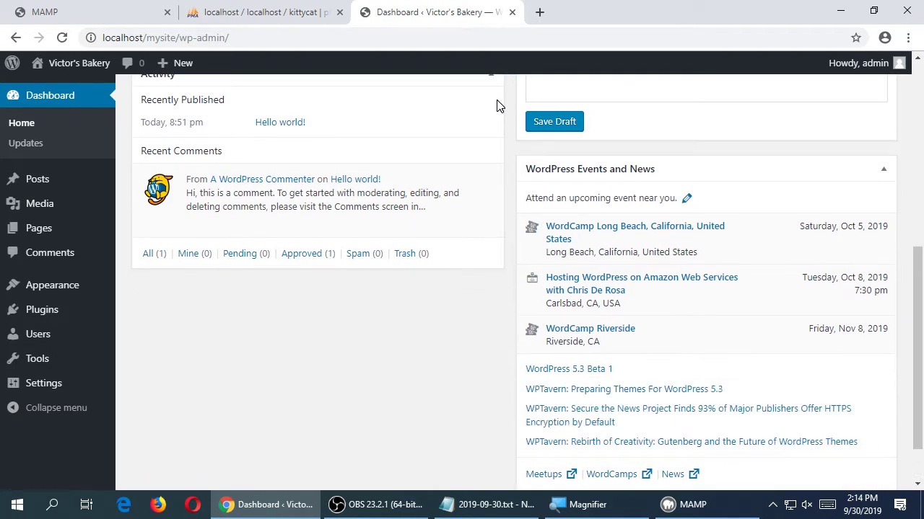
scroll(496, 106, up, 5)
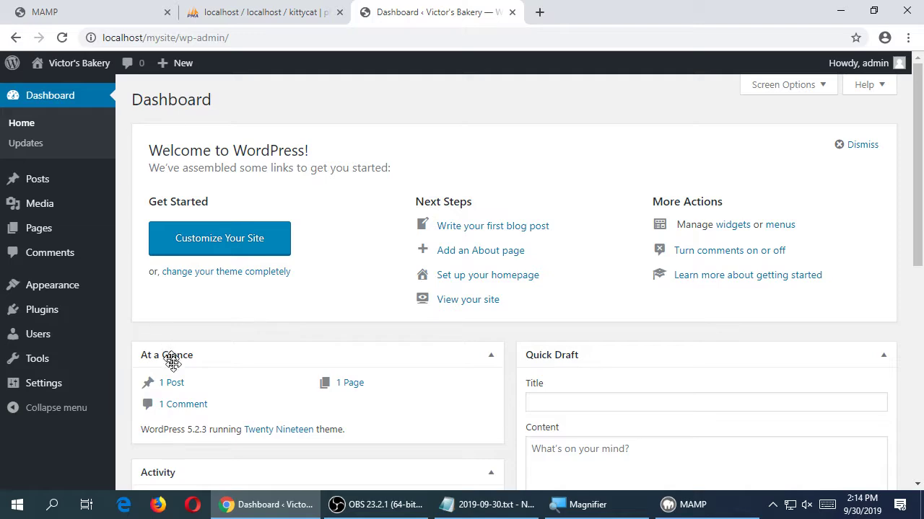
Type 'Use Wordprs' on a new last line of the 2019-09-30.txt notes
click(473, 505)
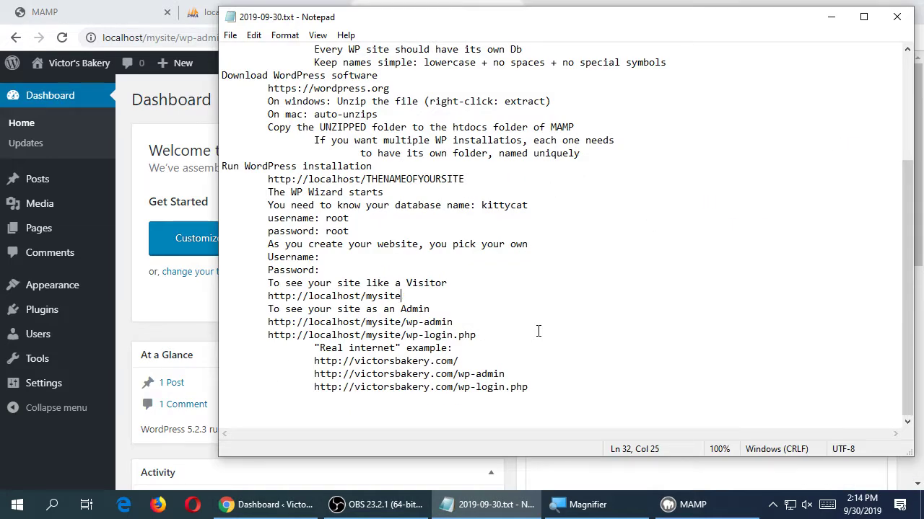
key(super+plus)
drag(244, 166, 338, 166)
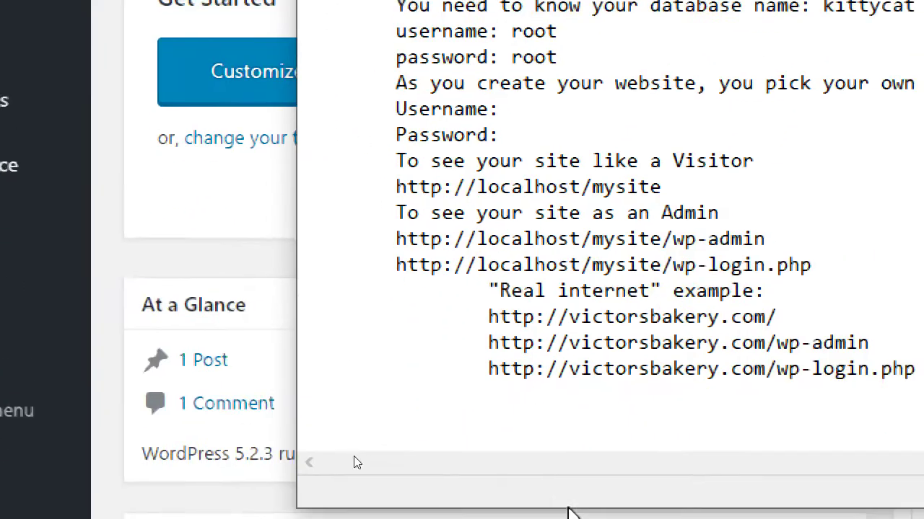
click(382, 395)
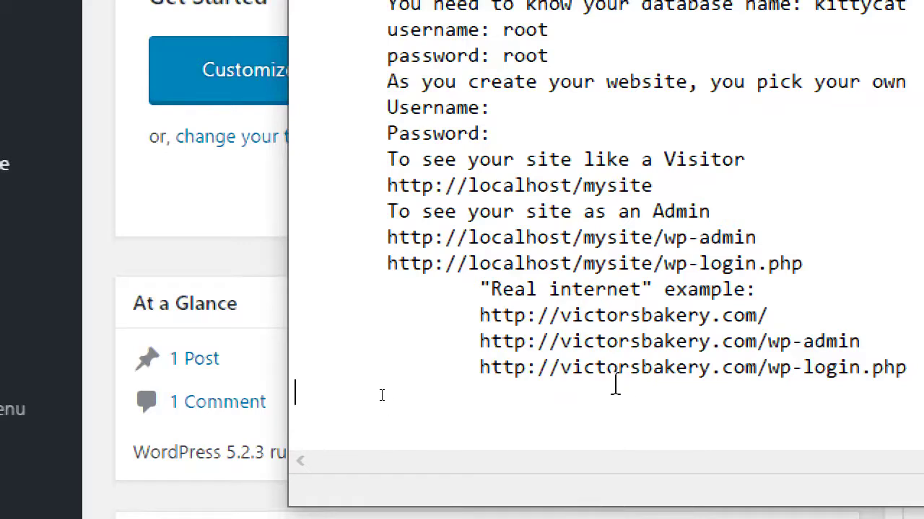
text(use)
key(shift+Home)
text(Use Word)
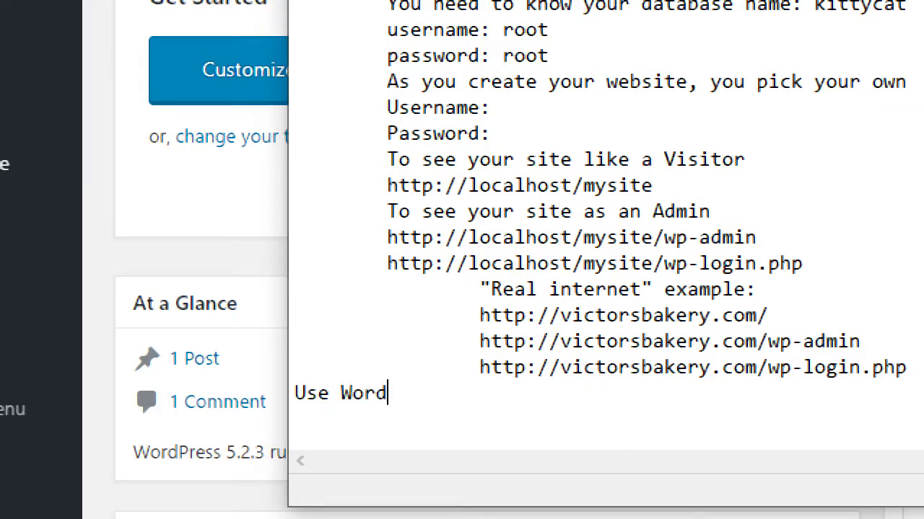
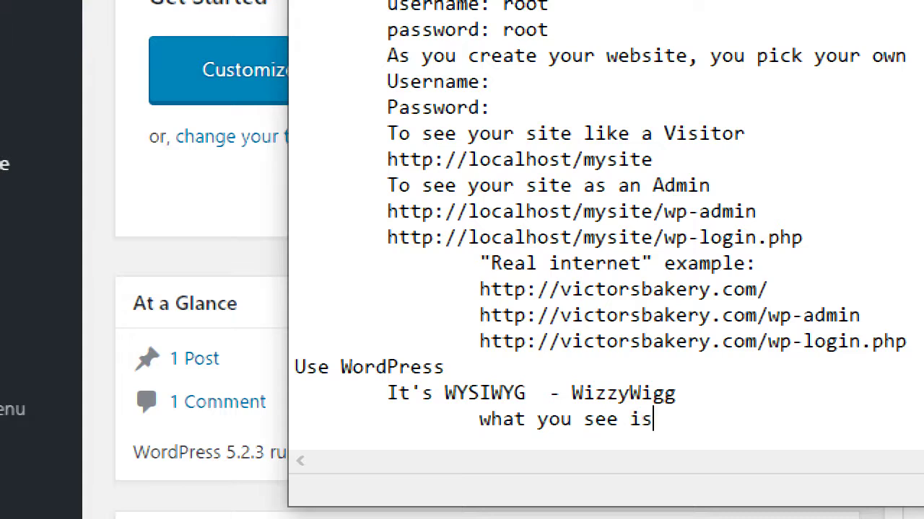
Insert ' edit' after WYSIWYG on the 'It's WYSIWYG' note line
key(Return)
key(Tab)
click(364, 398)
key(Up)
key(Right)
key(Right)
key(Right)
key(Right)
key(Right)
key(Right)
key(Right)
key(Right)
key(Right)
key(Right)
key(Right)
key(Right)
text(edit)
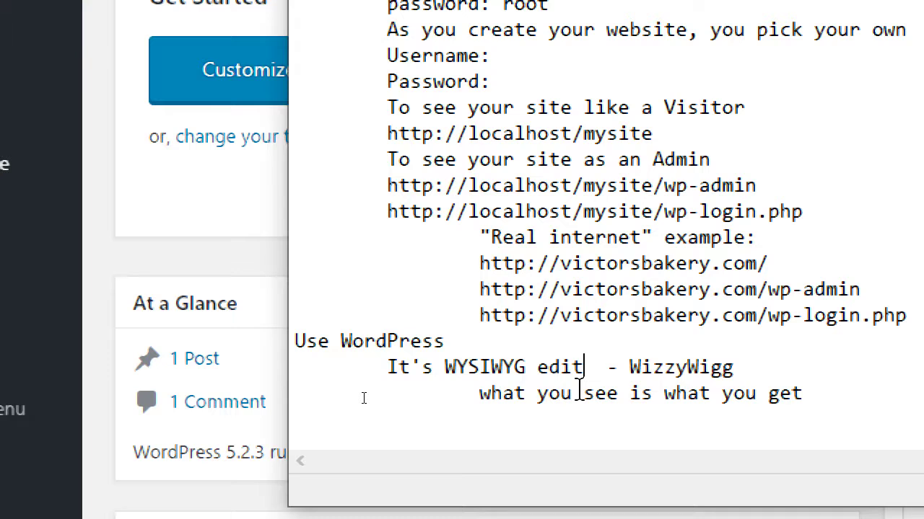
Add tabbed lines 'It shields you form HTML/CSS/JS' and 'It create HTML/CSS/JS code behind the scenes'
click(363, 398)
text(It's)
text(hields )
text(you form HTM/CS)
text(S/JS)
key(Return)
key(Tab)
text(It create HTML/CSS/JS ocd)
key(BackSpace)
key(BackSpace)
key(BackSpace)
text(code beb)
key(BackSpace)
text(hind the scdne)
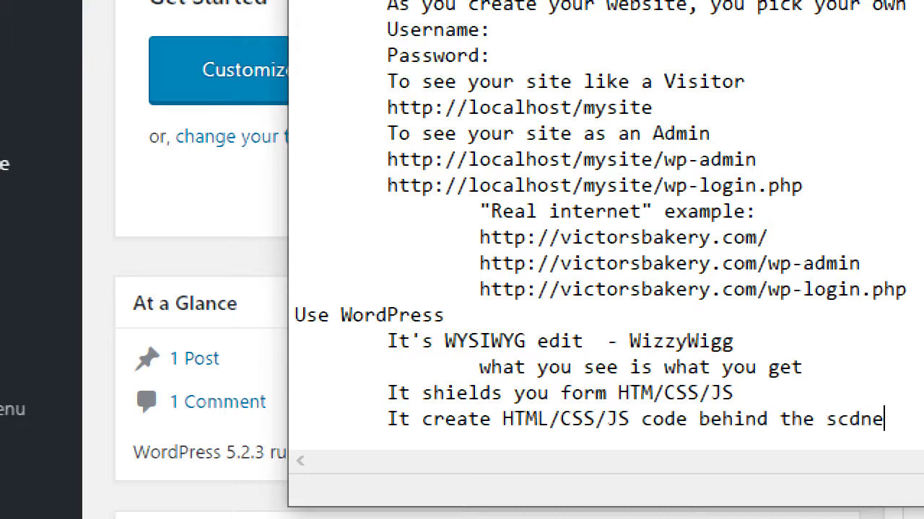
key(BackSpace)
key(BackSpace)
key(BackSpace)
text(enes)
key(Up)
key(Left)
key(Left)
key(Left)
key(Left)
key(Left)
key(Left)
key(Left)
text(L)
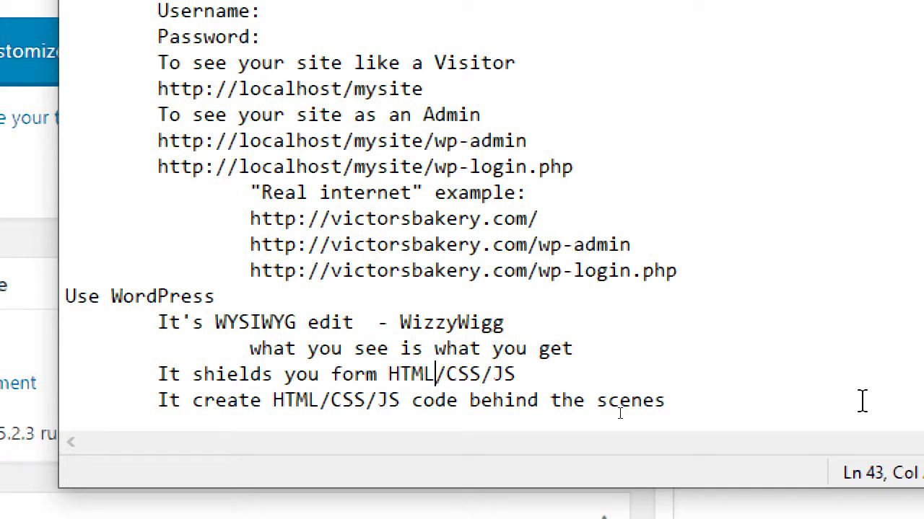
Add an indented line 'Or it can let you get directly to the code'
key(ctrl+End)
key(Up)
key(Up)
key(Down)
key(Down)
key(Tab)
text(Or it can )
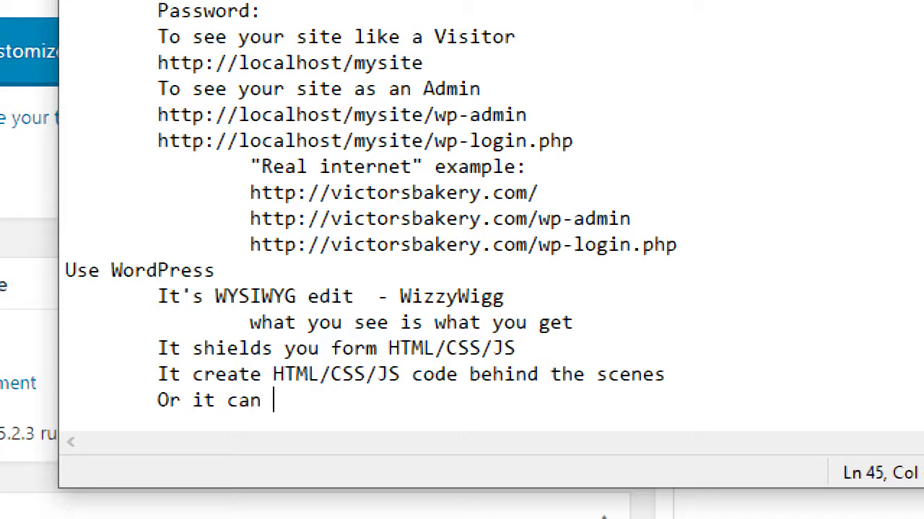
text(let you get )
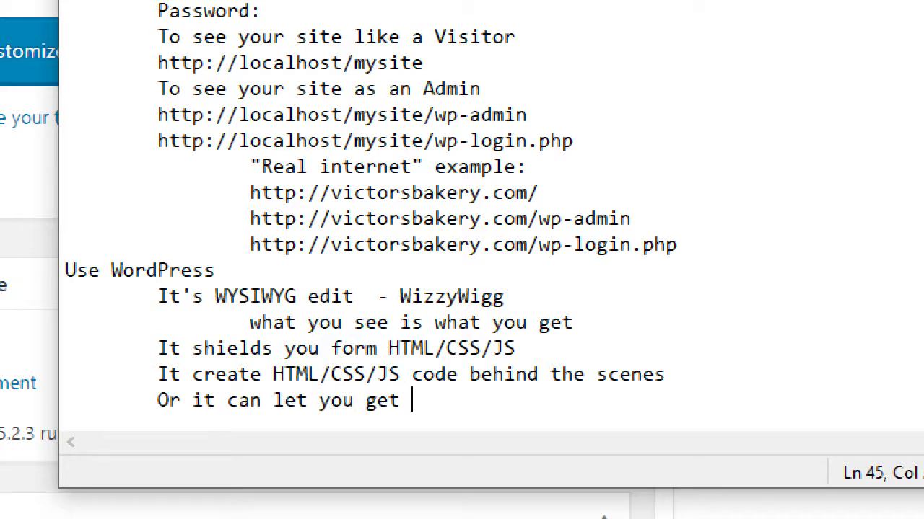
text(direct)
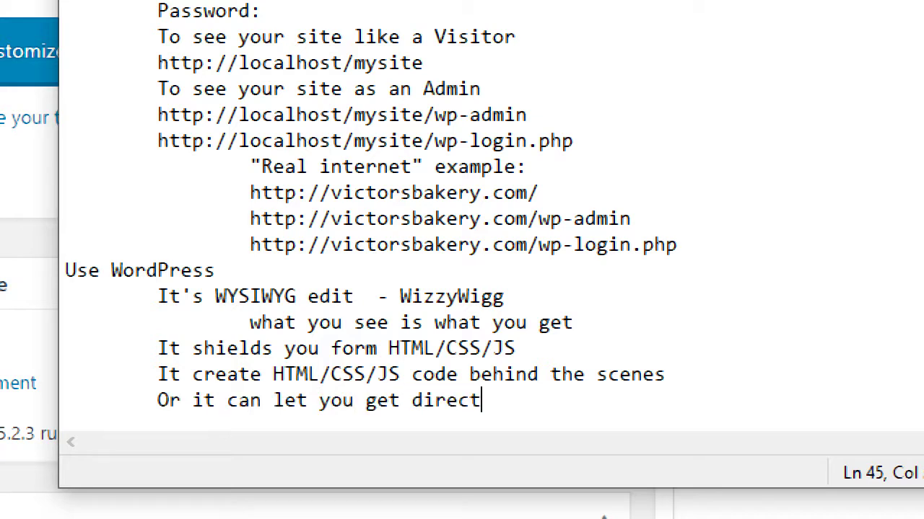
text(ly to the code)
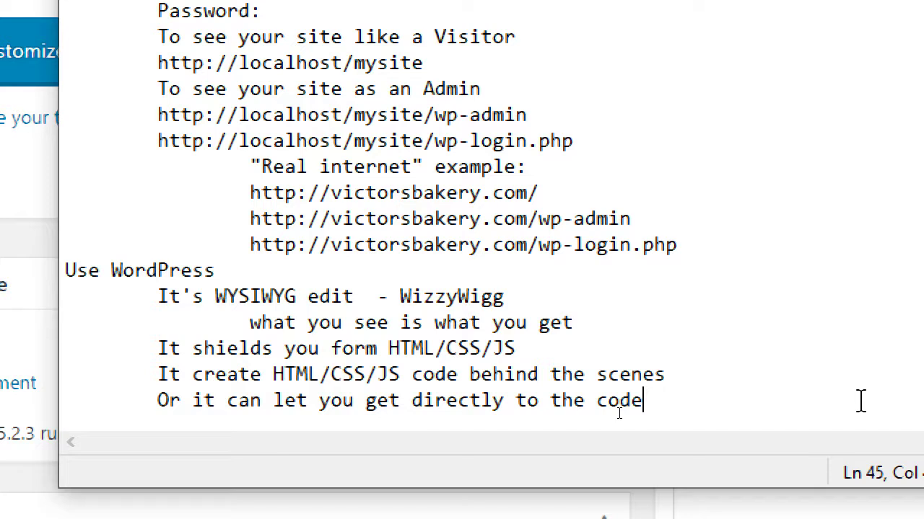
Add an indented line 'All that we see and do with WP is stored in the Db'
key(Return)
key(Tab)
text(All that we see a)
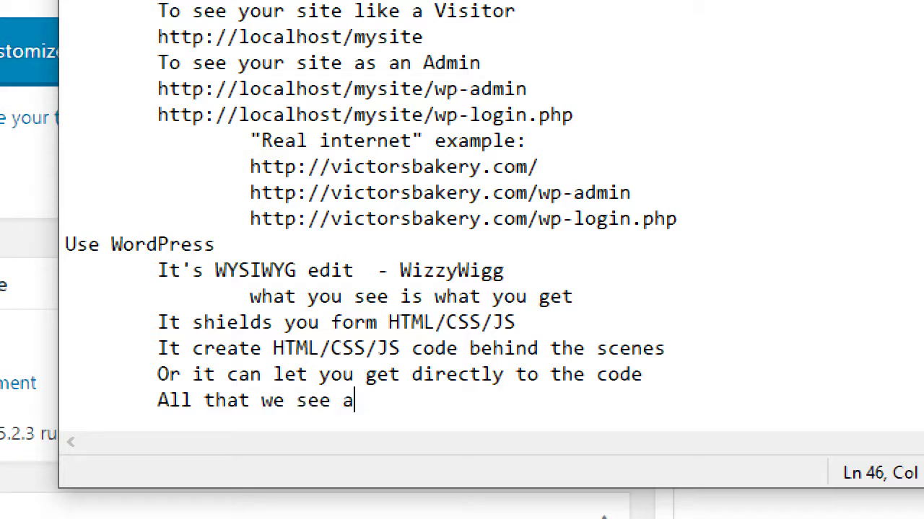
text(nd do with Wp is)
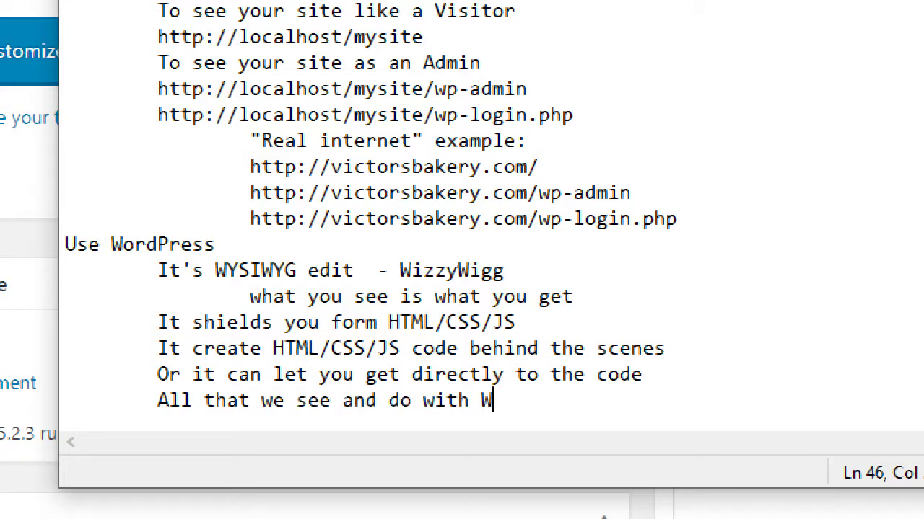
key(BackSpace)
key(BackSpace)
key(BackSpace)
key(BackSpace)
key(BackSpace)
text(P is stored in the Db)
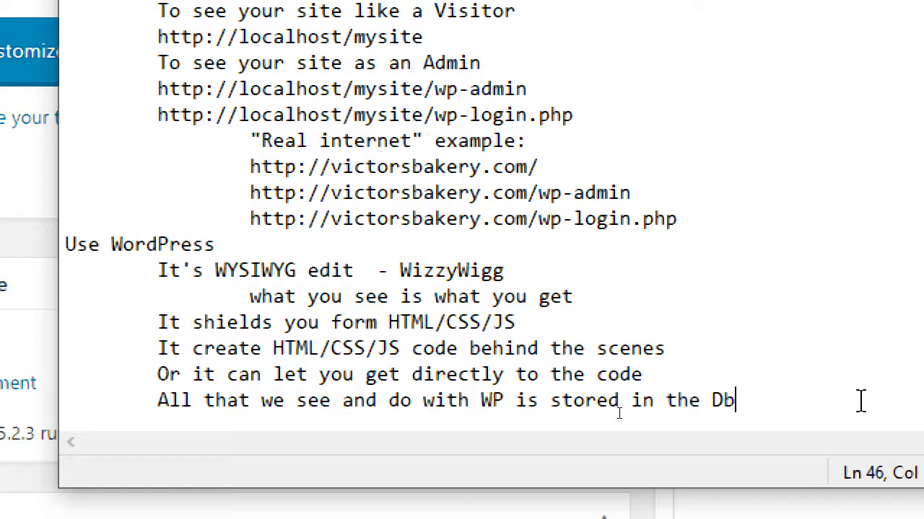
key(Return)
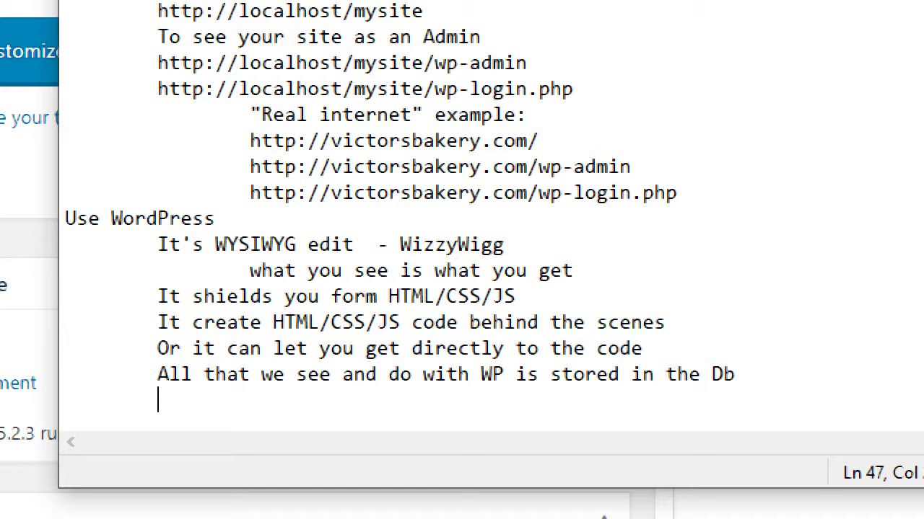
Type 'Front End - What "they" see' and 'Back End - What "you" see' lines
text(Front End)
key(Return)
key(Return)
key(Tab)
text(Back End)
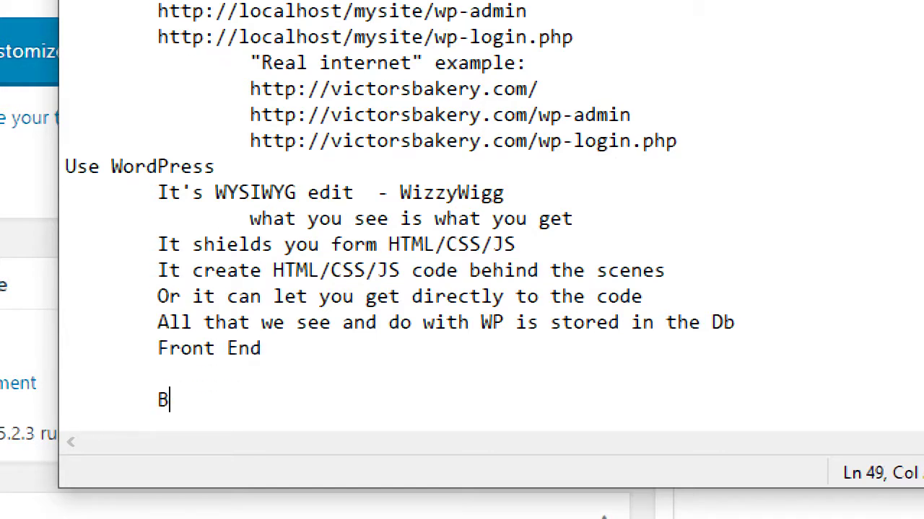
key(Up)
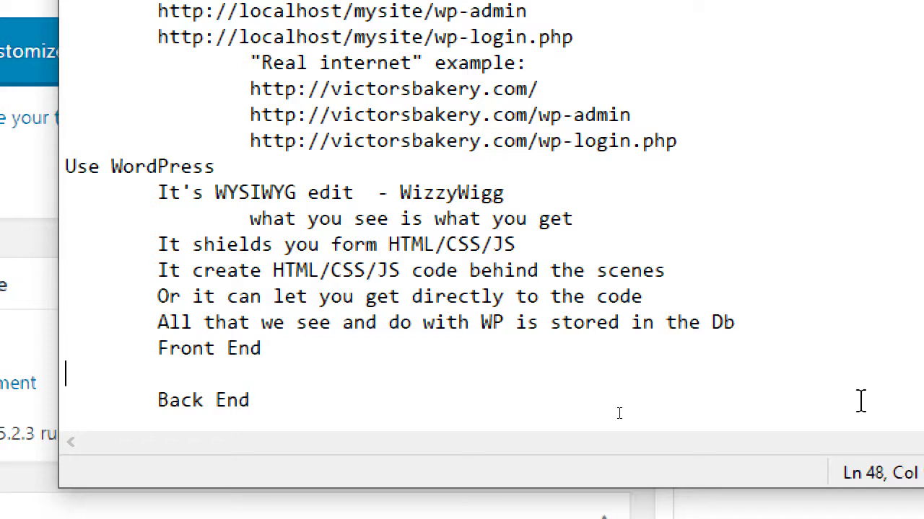
key(Left)
text(- What the)
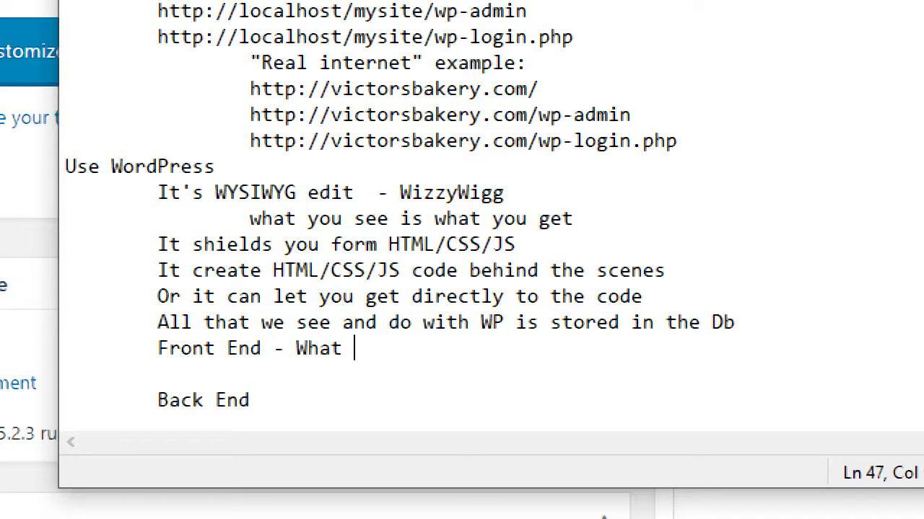
key(BackSpace)
key(BackSpace)
key(BackSpace)
key(BackSpace)
text("they" see)
key(Down)
key(Down)
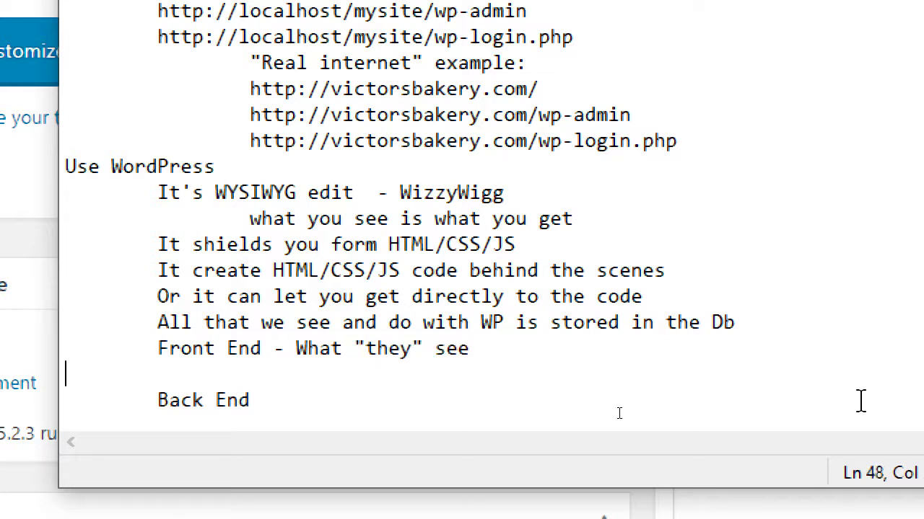
key(End)
text(- What y)
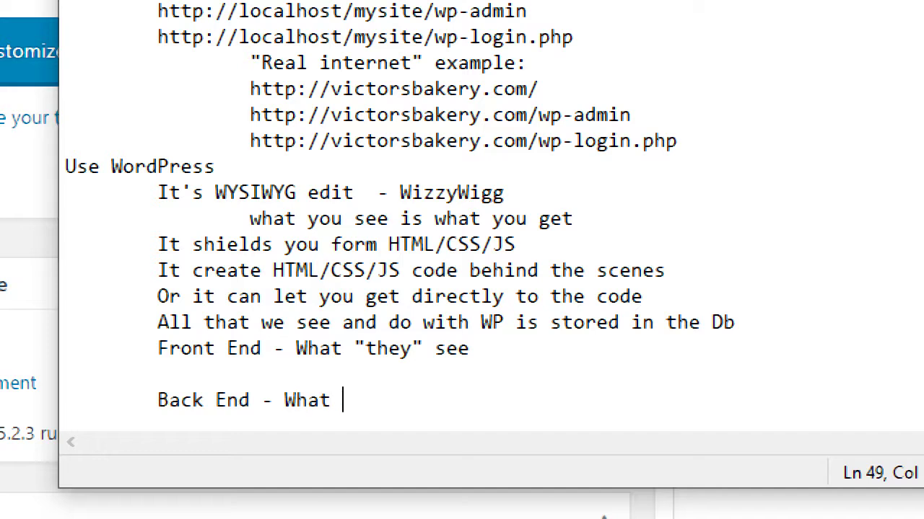
key(BackSpace)
text("you" see)
Append '- For your visitors/customers' to Front End and '- For the Admins' to Back End
key(Up)
key(Up)
key(End)
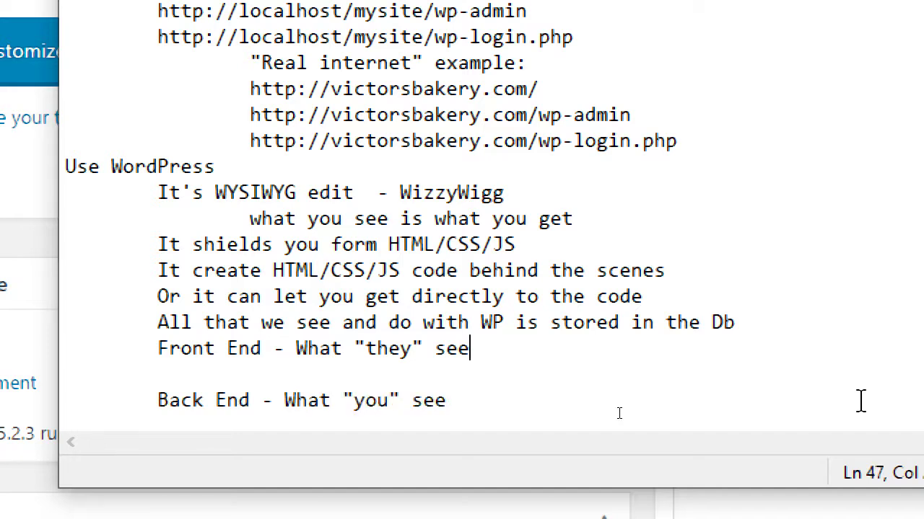
text(- For your)
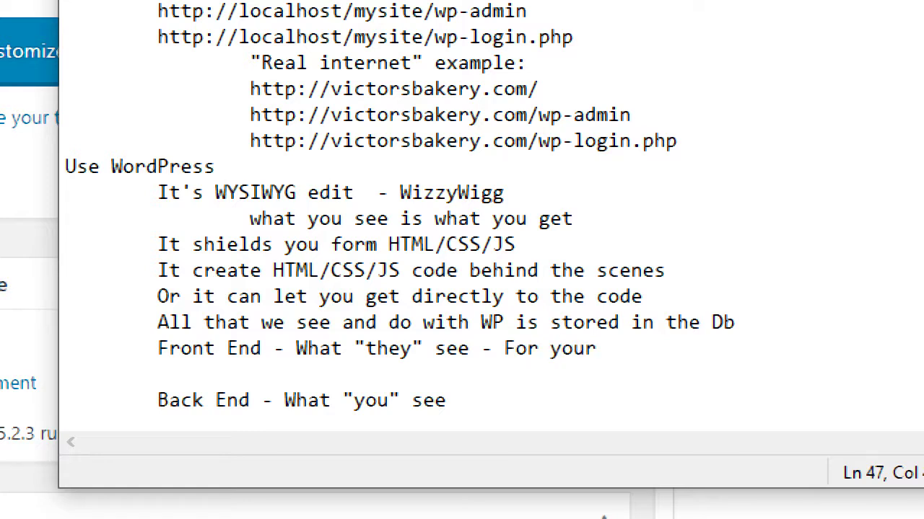
text( visitors/customers)
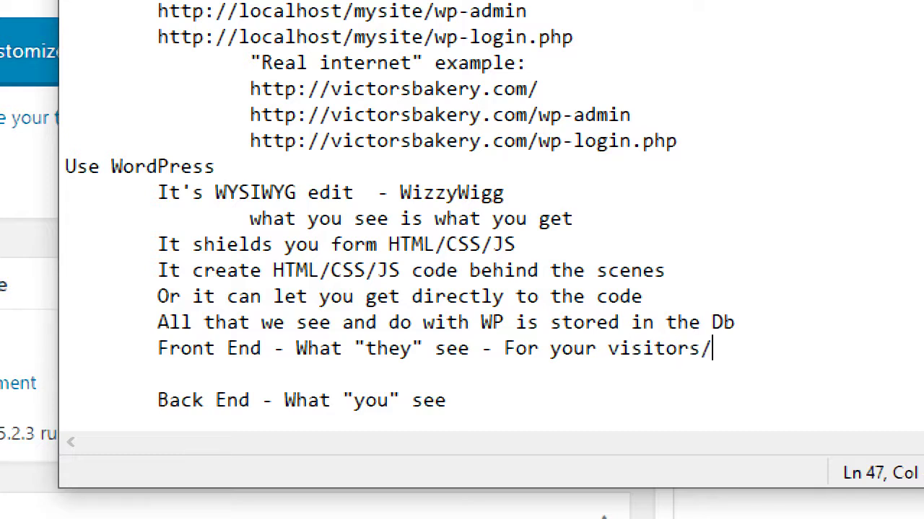
key(Down)
key(Down)
key(End)
text(- For the Adi)
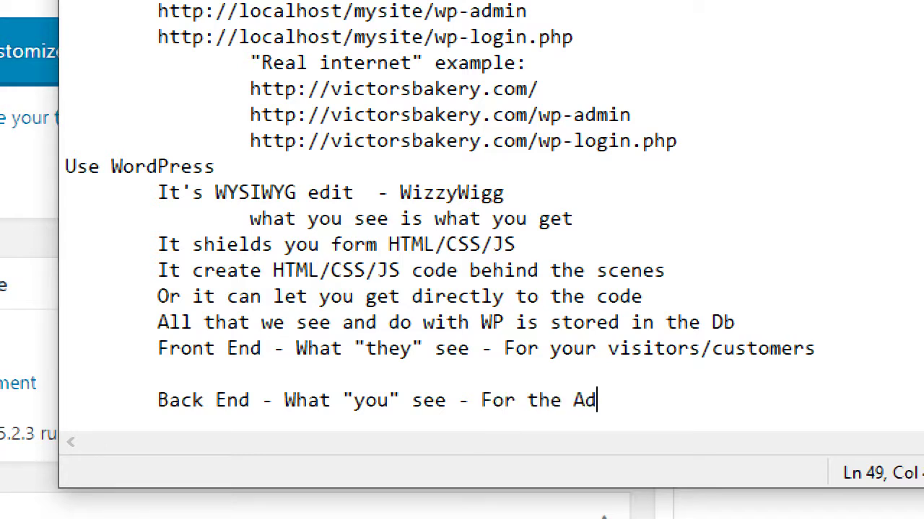
key(BackSpace)
text(mins)
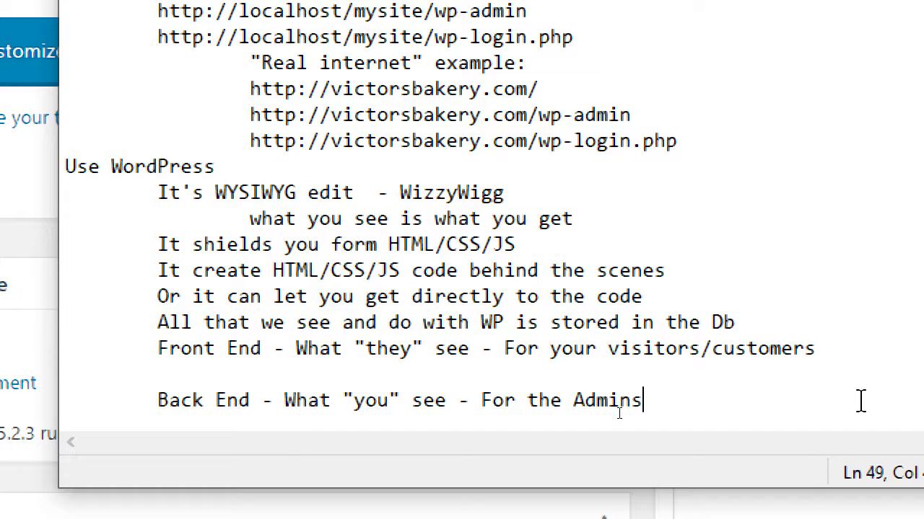
Add indented '- The Dashboard' under Back End and 'The Main Site' under Front End
key(Return)
key(Tab)
key(Tab)
text(- The da)
key(BackSpace)
key(BackSpace)
text(D)
text(board)
key(Up)
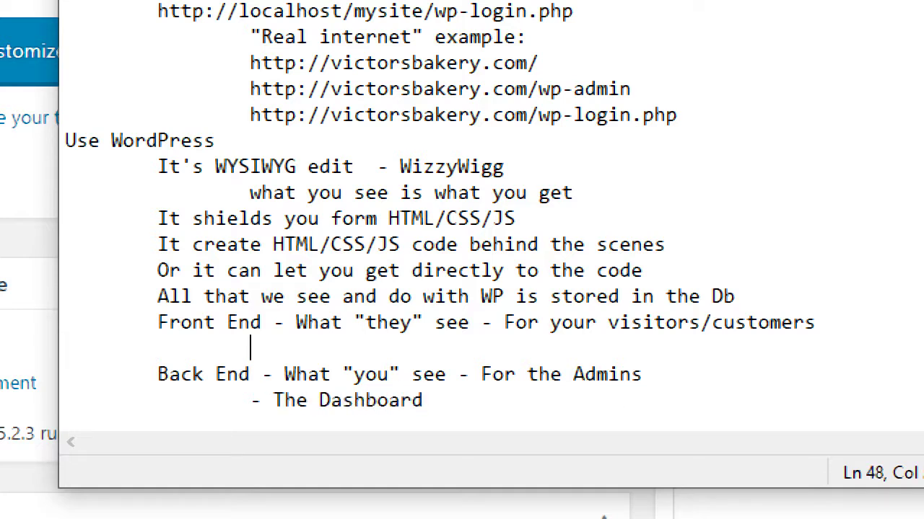
text(The MainSi)
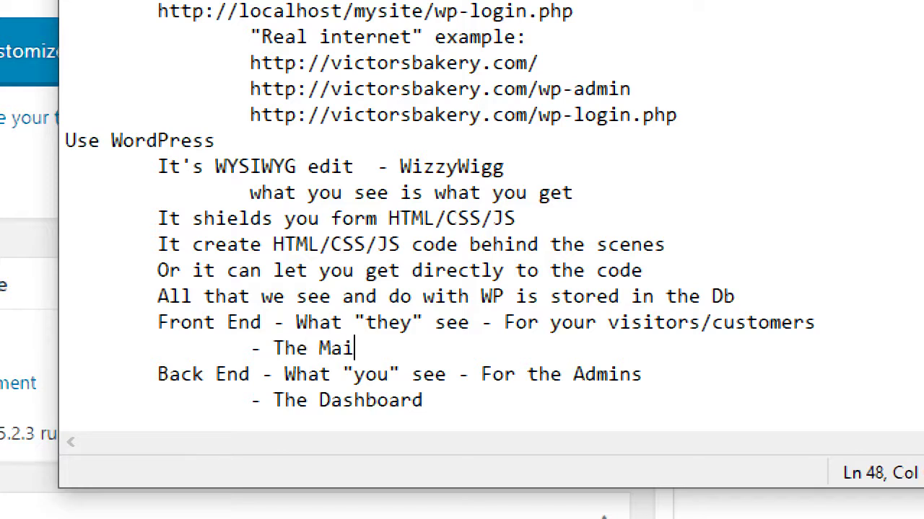
key(BackSpace)
key(BackSpace)
text(Site)
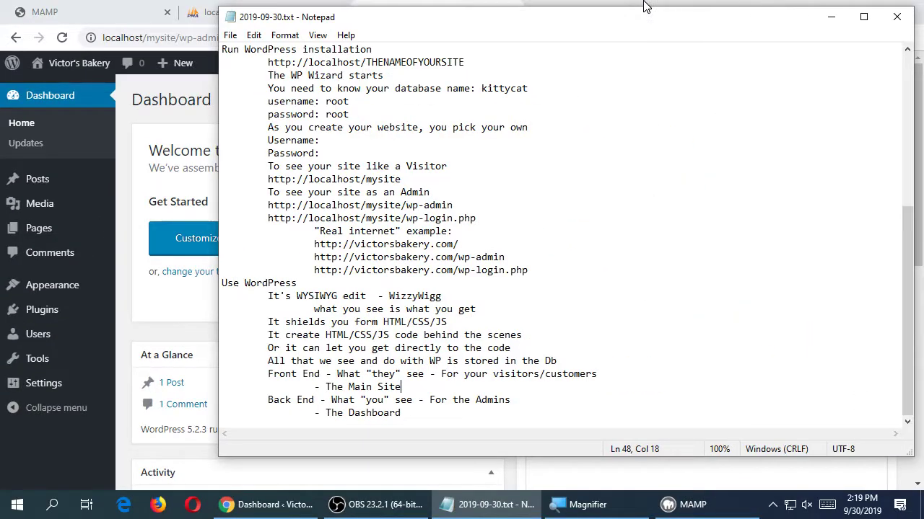
Switch to the browser and view the Victor's Bakery front page
click(81, 108)
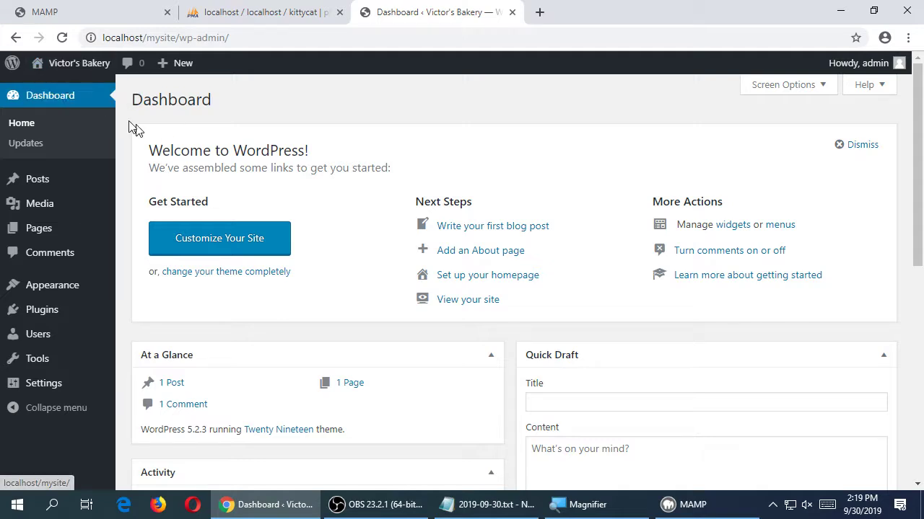
mouse_move(58, 64)
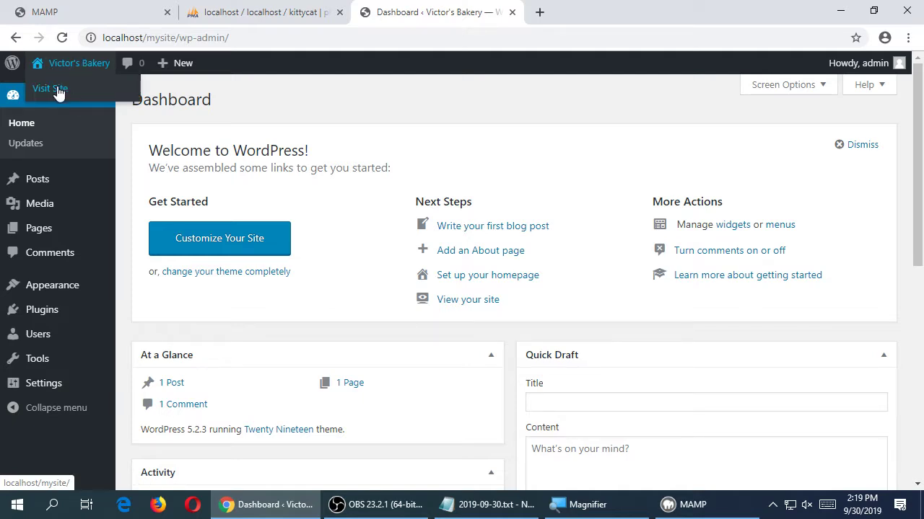
click(58, 91)
scroll(205, 258, down, 2)
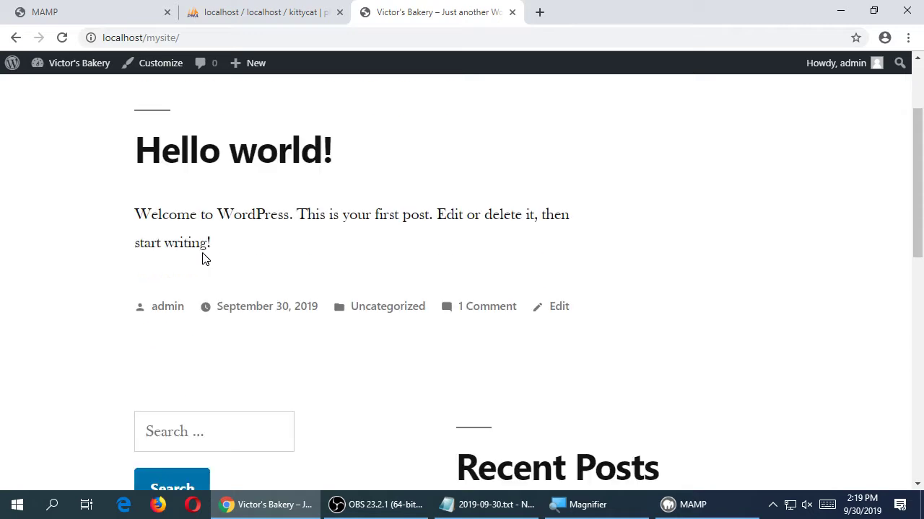
scroll(205, 259, down, 10)
scroll(203, 252, up, 1)
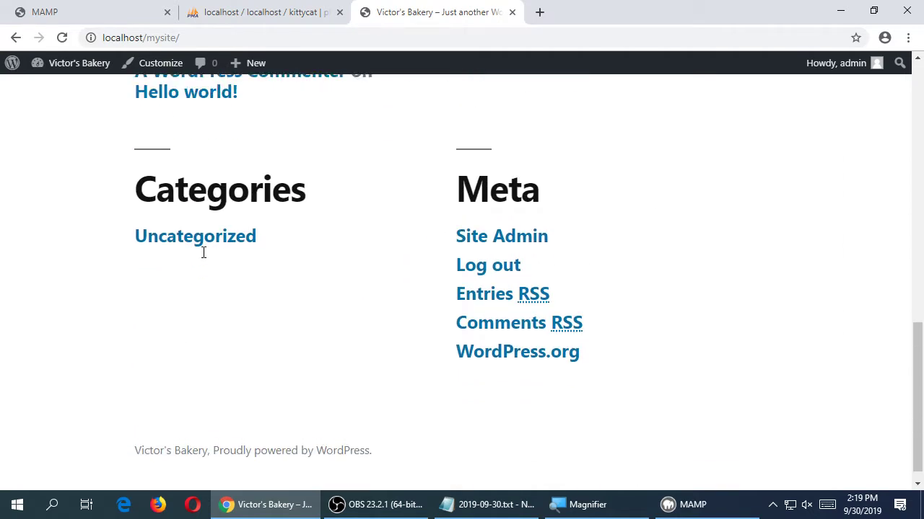
scroll(203, 252, up, 10)
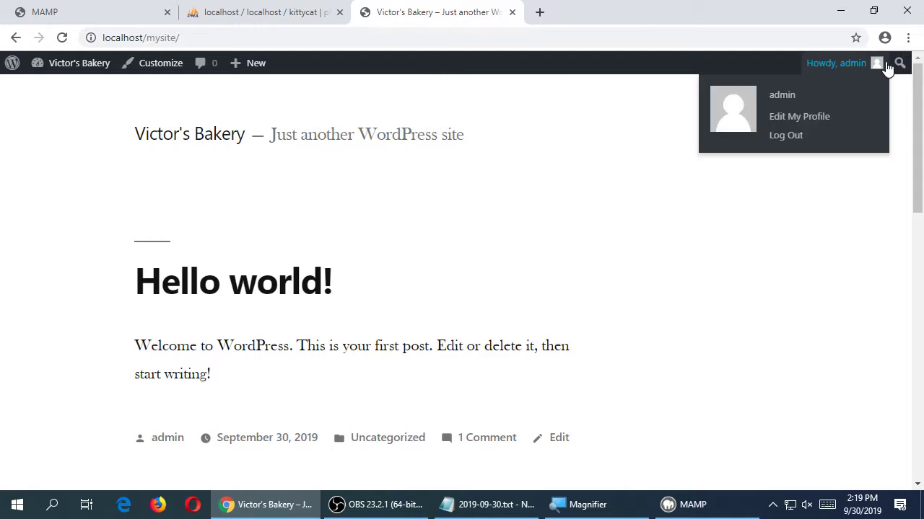
Return to the Dashboard and open Visit Site in a new browser window
mouse_move(26, 66)
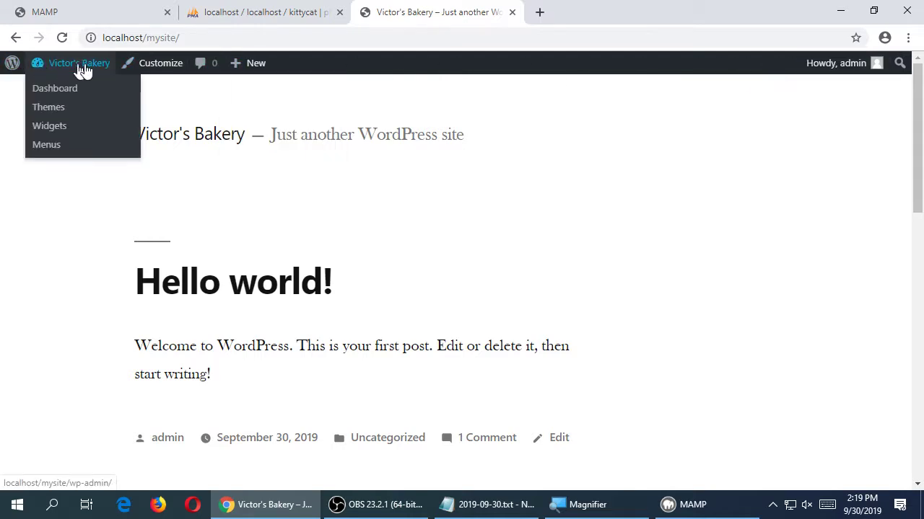
mouse_move(851, 65)
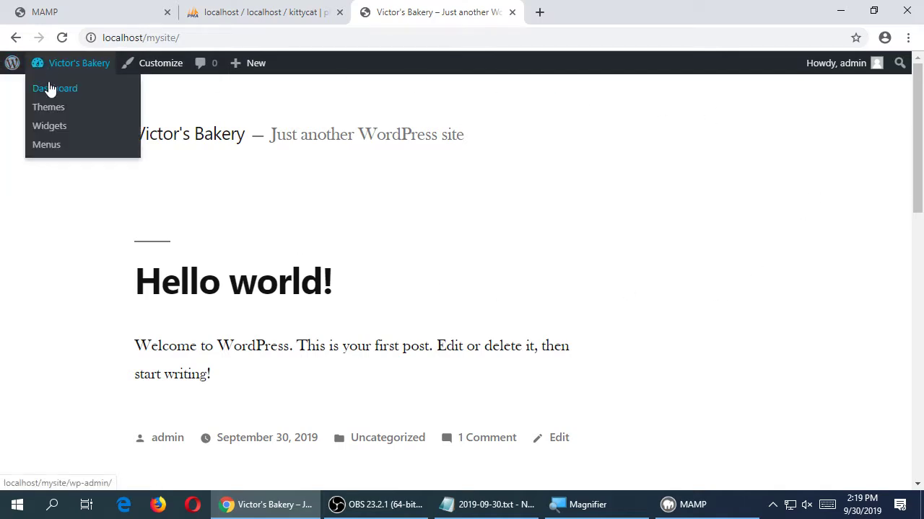
click(51, 90)
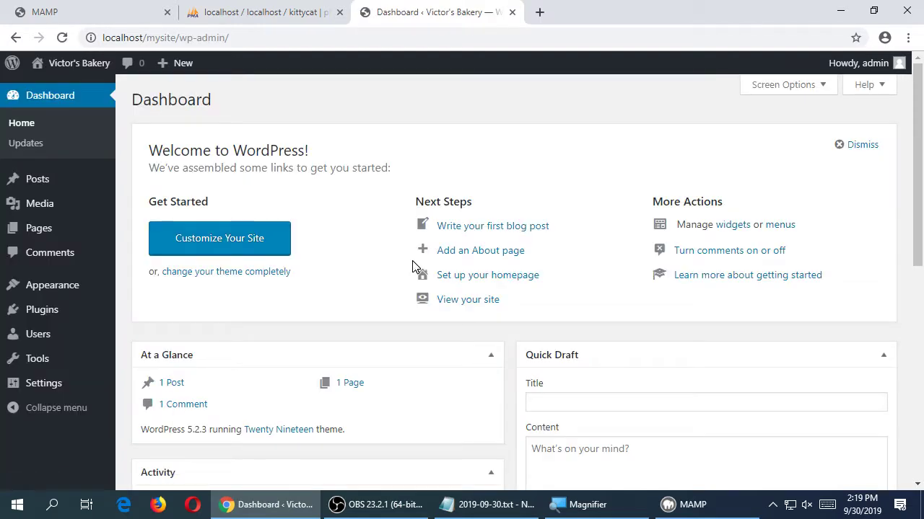
mouse_move(101, 63)
click(65, 91)
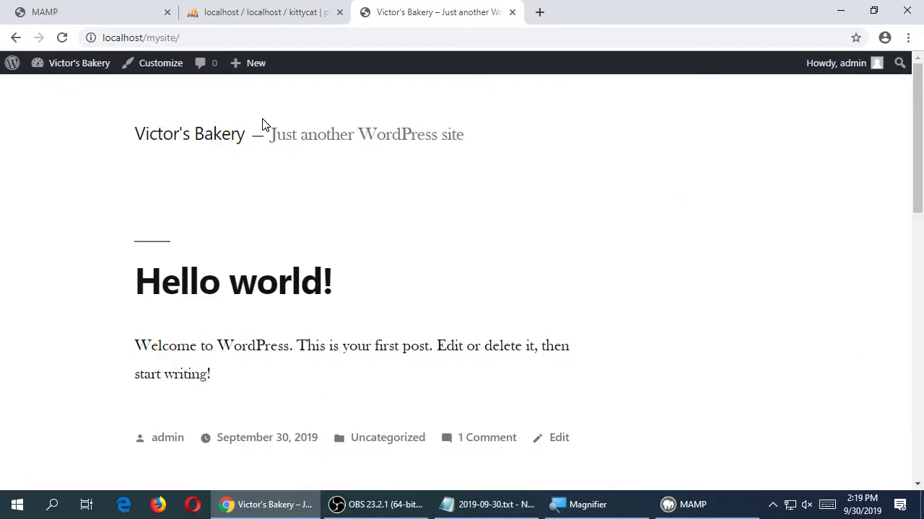
mouse_move(87, 67)
click(73, 94)
mouse_move(78, 68)
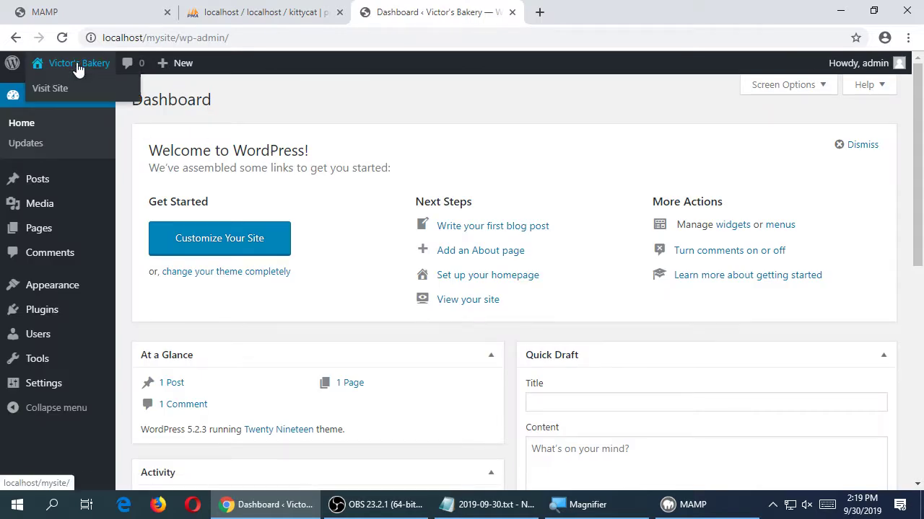
right_click(67, 88)
click(93, 114)
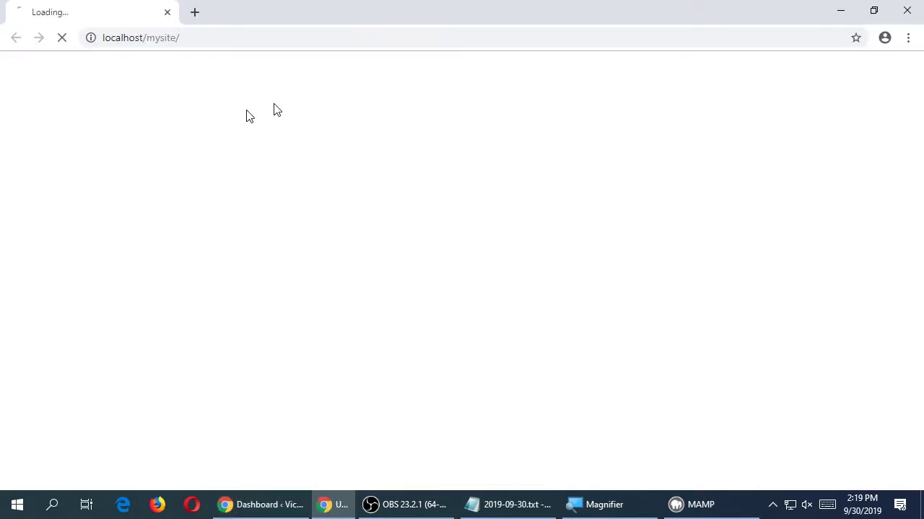
Resize and move the separate site window, then close it
drag(432, 8, 905, 175)
drag(785, 173, 736, 173)
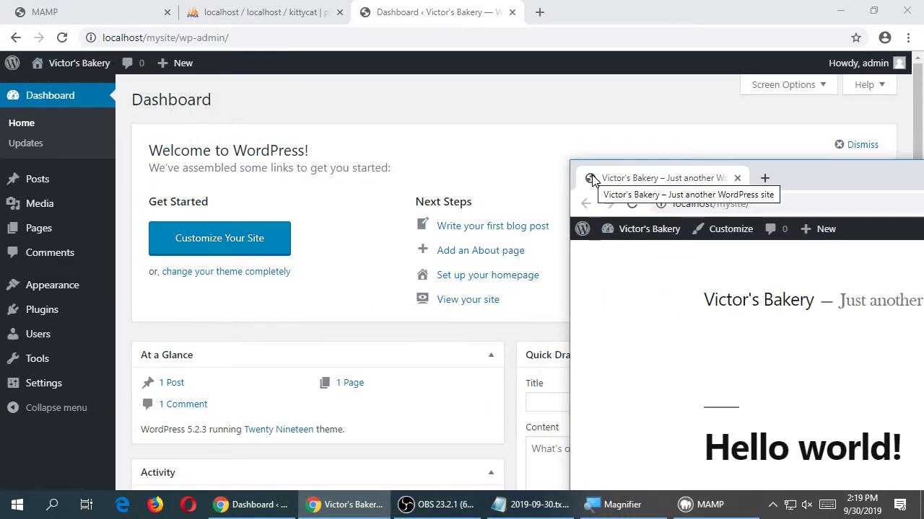
drag(913, 174, 320, 214)
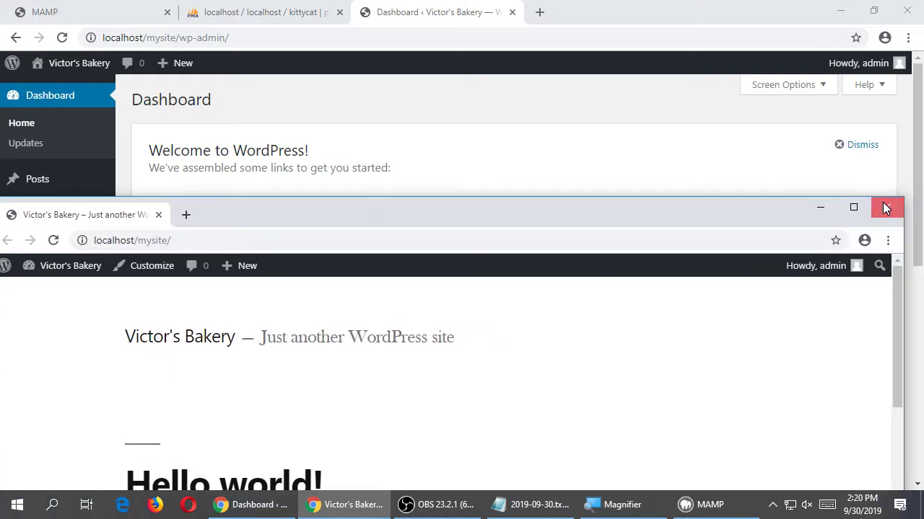
click(886, 208)
View the front page, open a Dashboard tab, then close the duplicate front-page tab
mouse_move(86, 72)
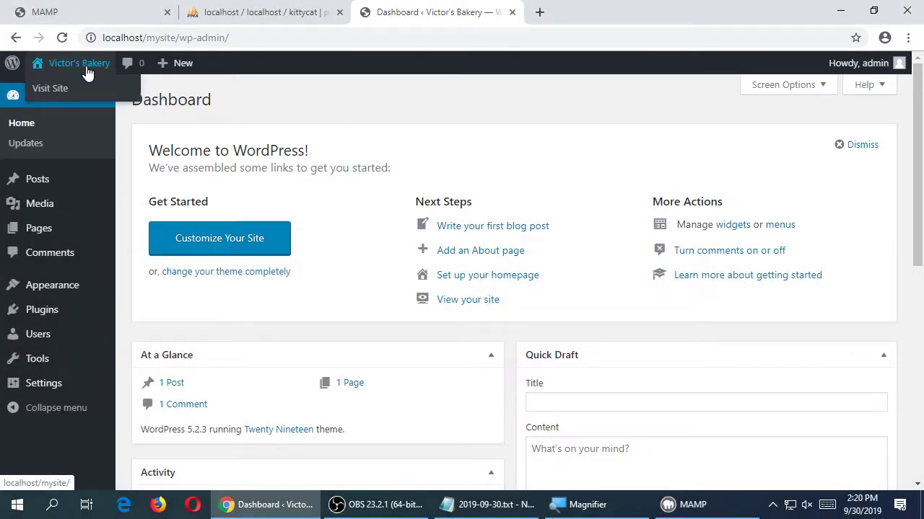
click(63, 88)
middle_click(76, 72)
click(583, 12)
click(513, 12)
click(583, 12)
click(462, 12)
click(577, 12)
click(476, 12)
click(583, 12)
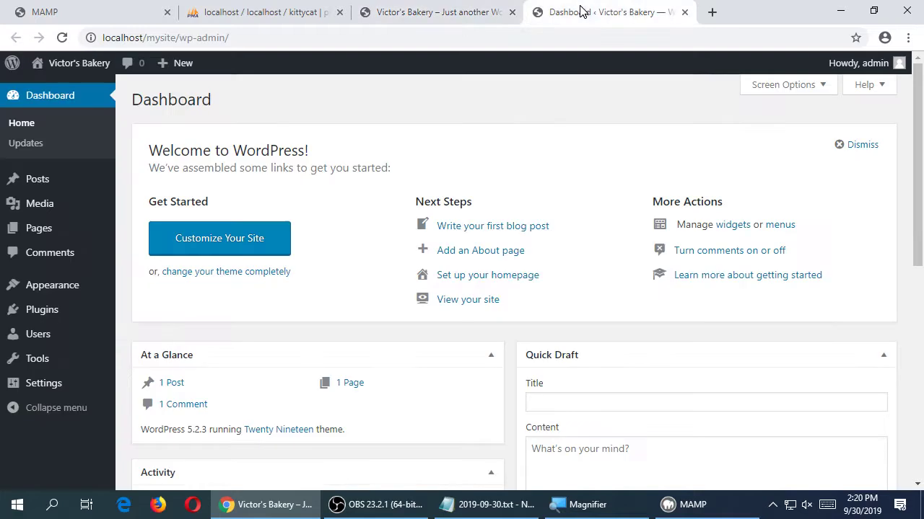
middle_click(454, 13)
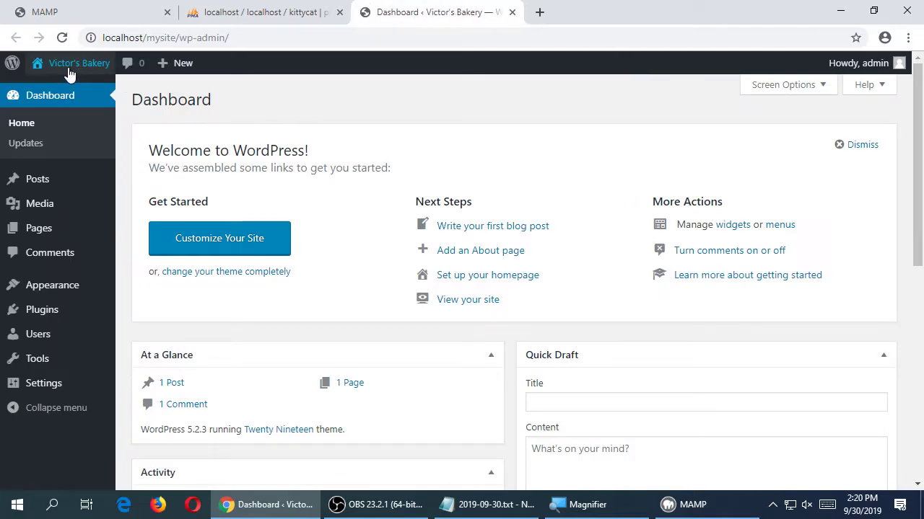
mouse_move(50, 72)
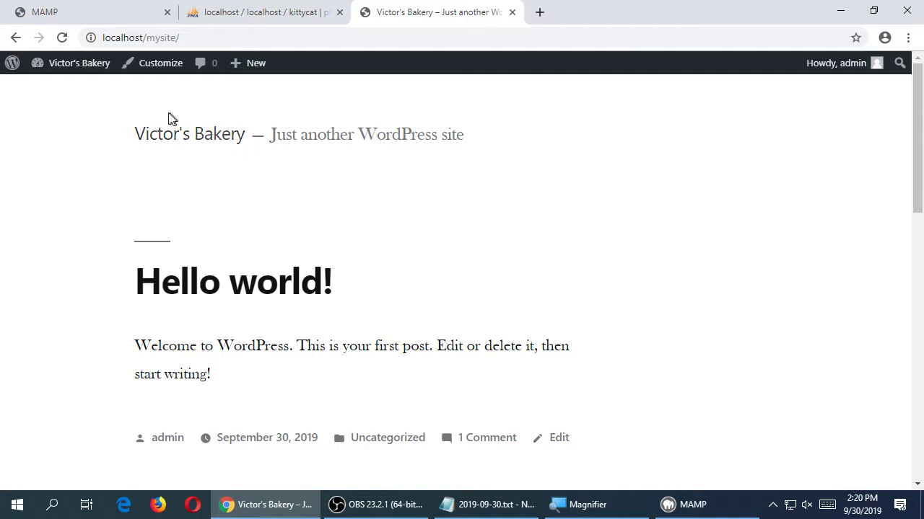
scroll(161, 186, down, 9)
scroll(162, 186, up, 10)
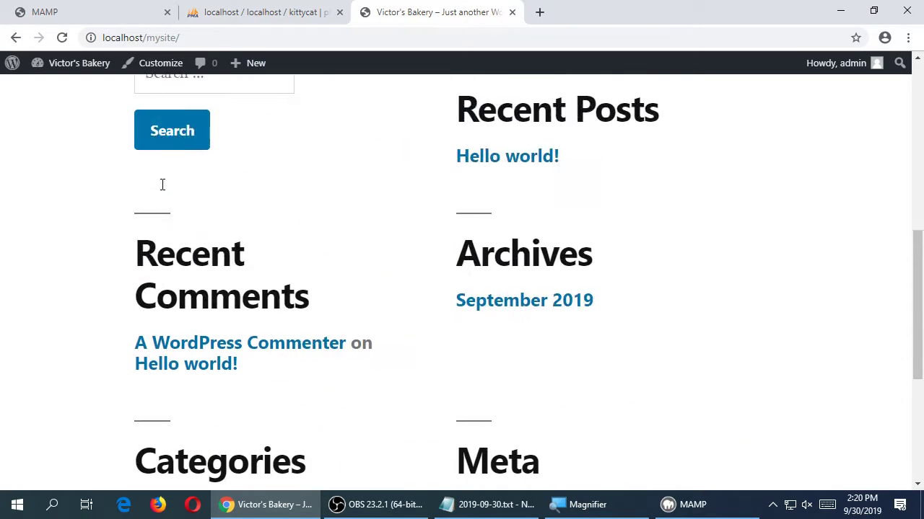
Open the Victor's Bakery wp-admin Dashboard and look over the Welcome to WordPress panel
click(84, 70)
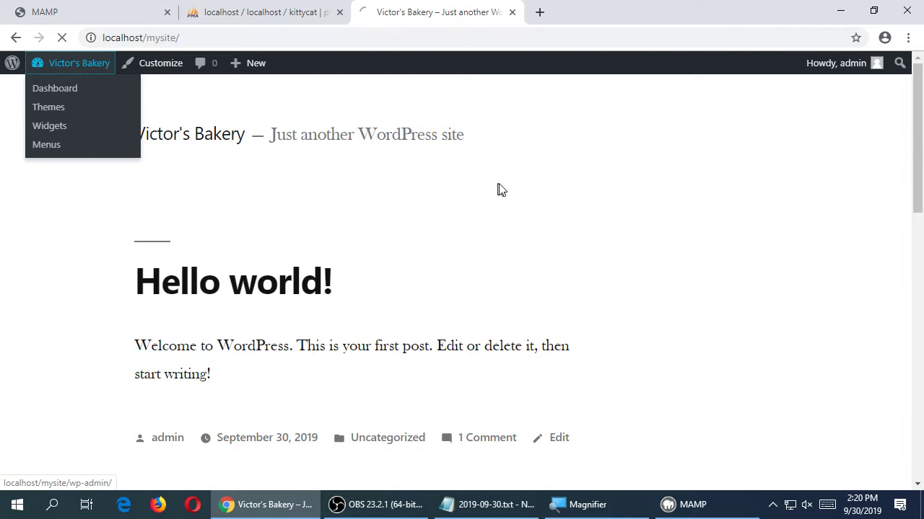
scroll(437, 385, down, 6)
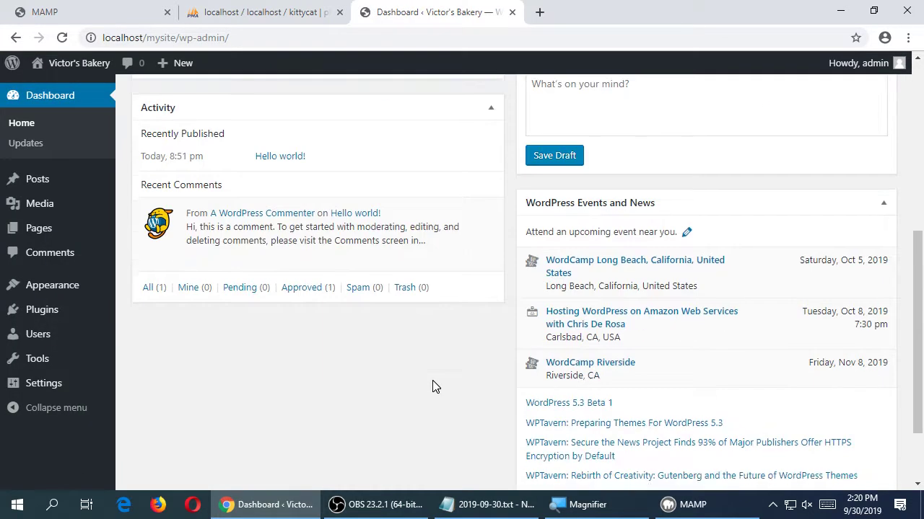
scroll(433, 384, up, 6)
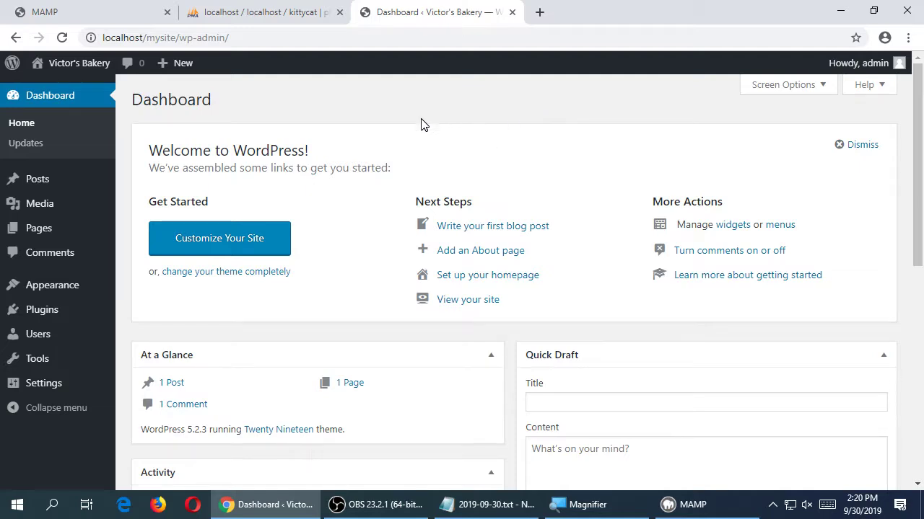
drag(168, 141, 399, 138)
click(399, 138)
scroll(399, 347, down, 6)
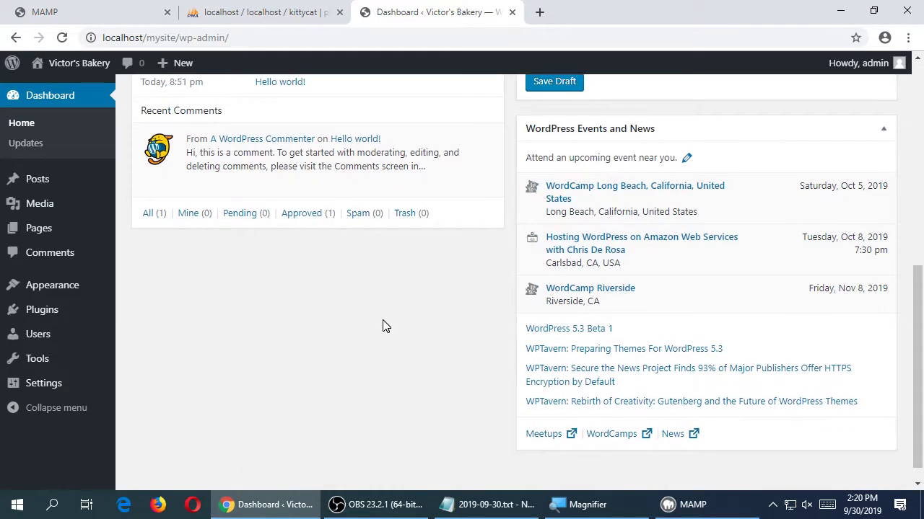
scroll(384, 324, up, 5)
scroll(384, 325, up, 1)
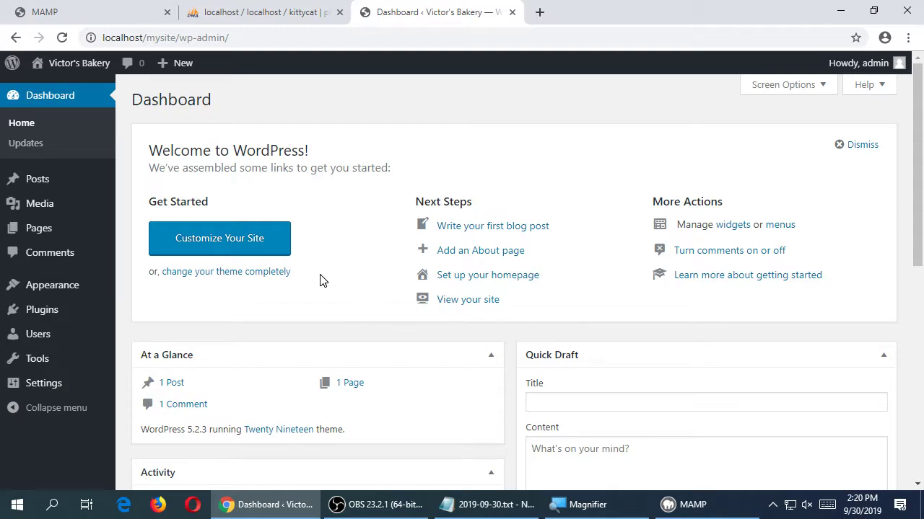
mouse_move(53, 181)
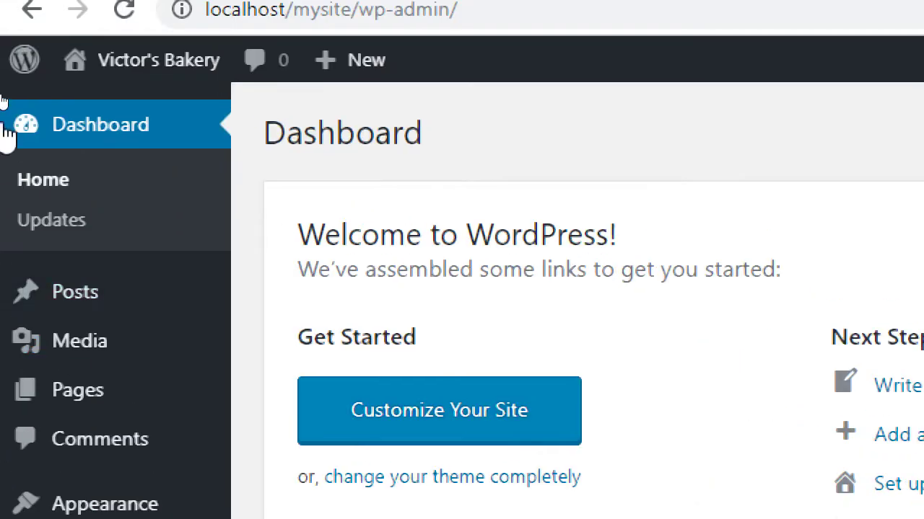
mouse_move(17, 295)
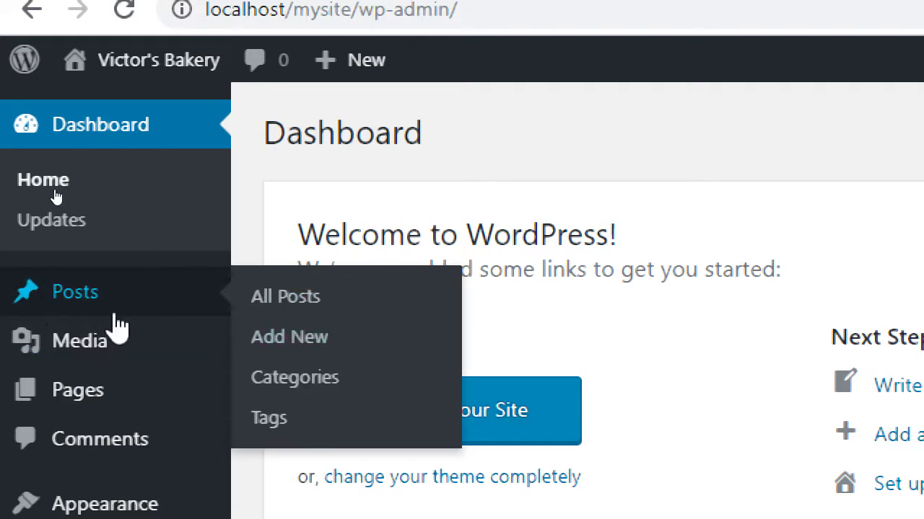
Open the Hello world! post from All Posts in the block editor
click(278, 297)
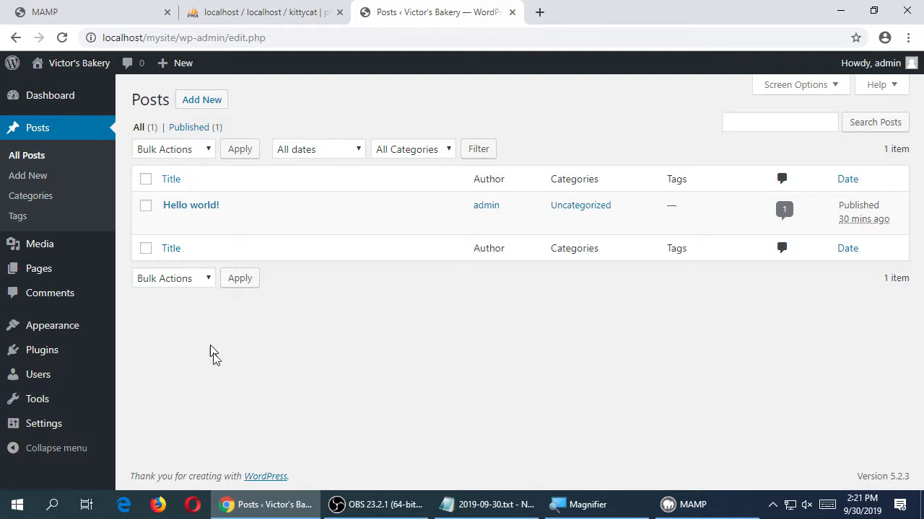
mouse_move(185, 206)
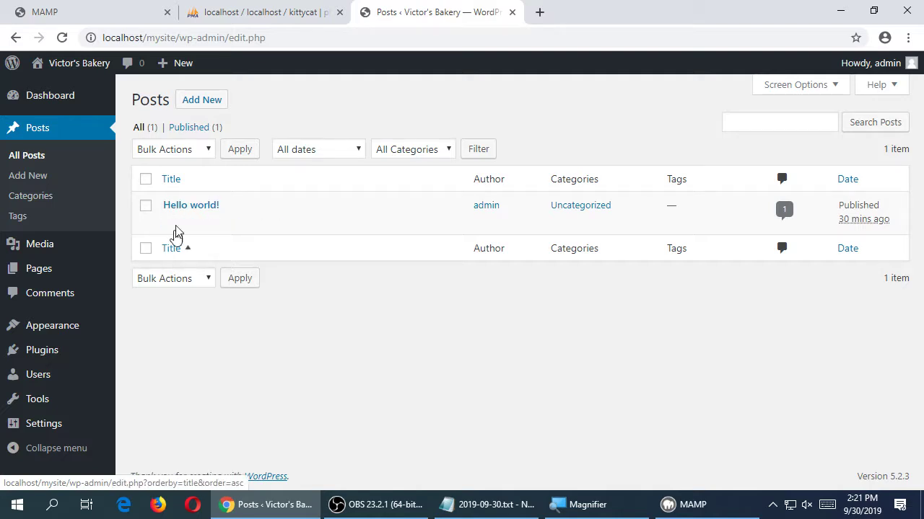
click(171, 226)
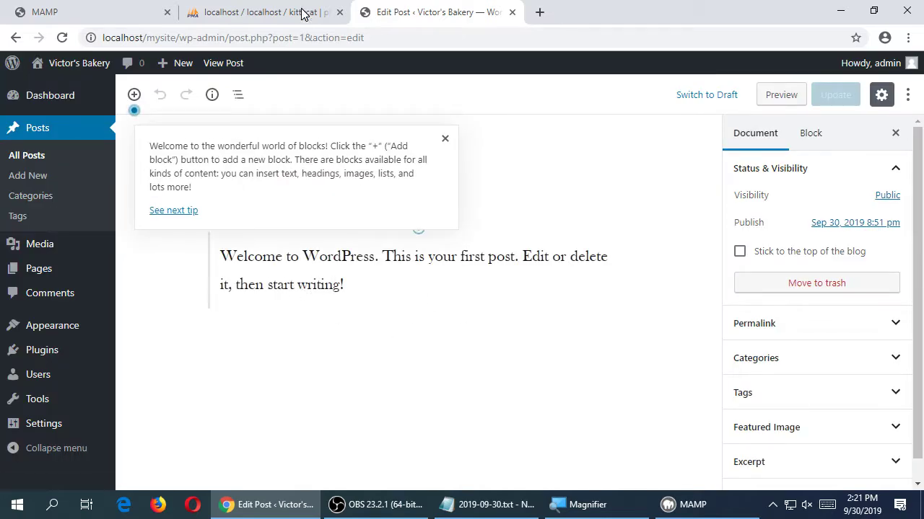
Open the site front page in a second tab, then return to the editor
middle_click(102, 63)
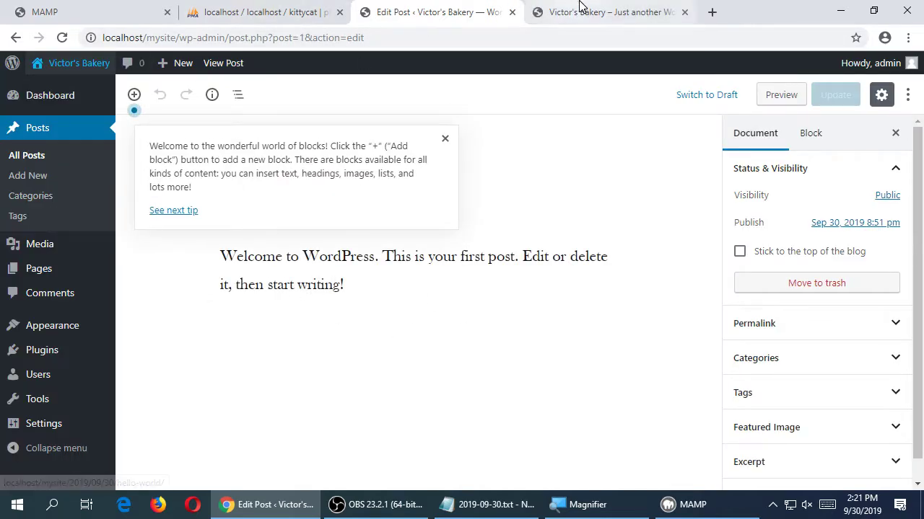
click(576, 7)
drag(204, 346, 500, 345)
click(526, 234)
click(433, 12)
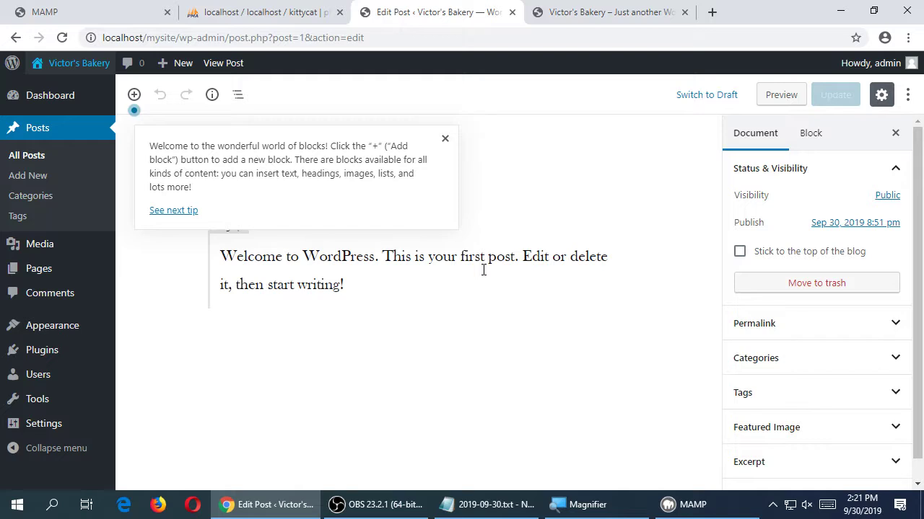
In Notepad, add an indented 'Two type of Content:' heading below the Dashboard note
click(490, 504)
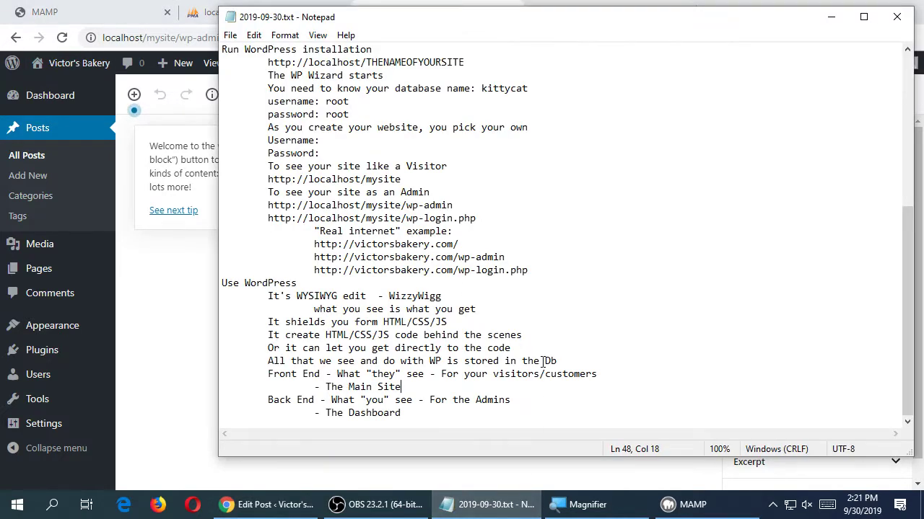
key(super+plus)
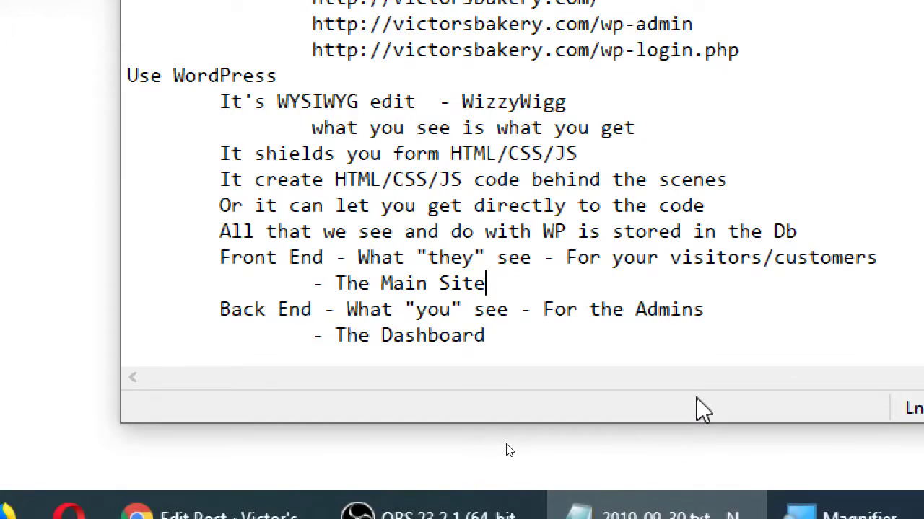
key(Return)
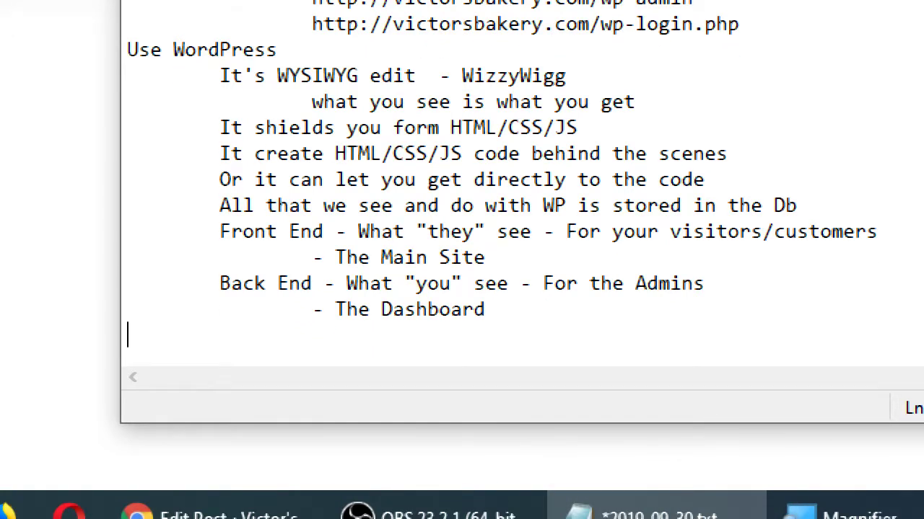
key(Return)
key(Tab)
key(BackSpace)
key(BackSpace)
key(Tab)
text(Two type of )
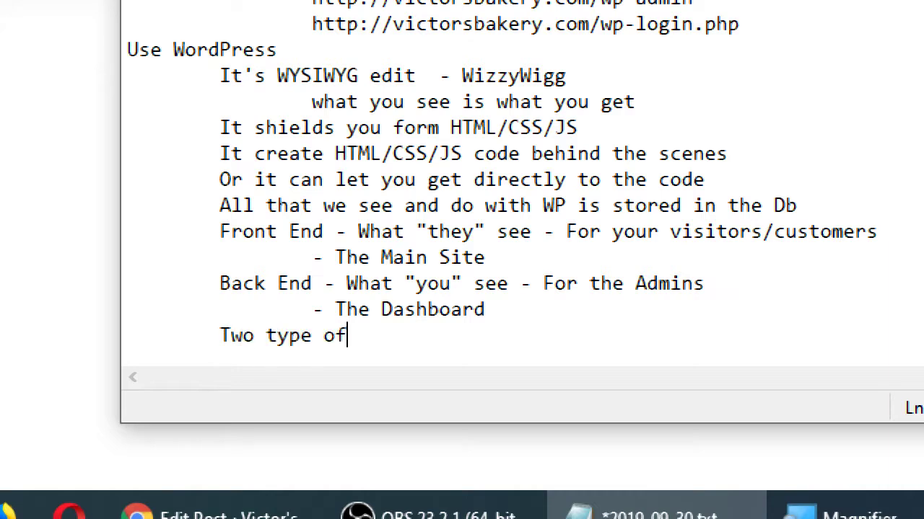
text(Cntontent:)
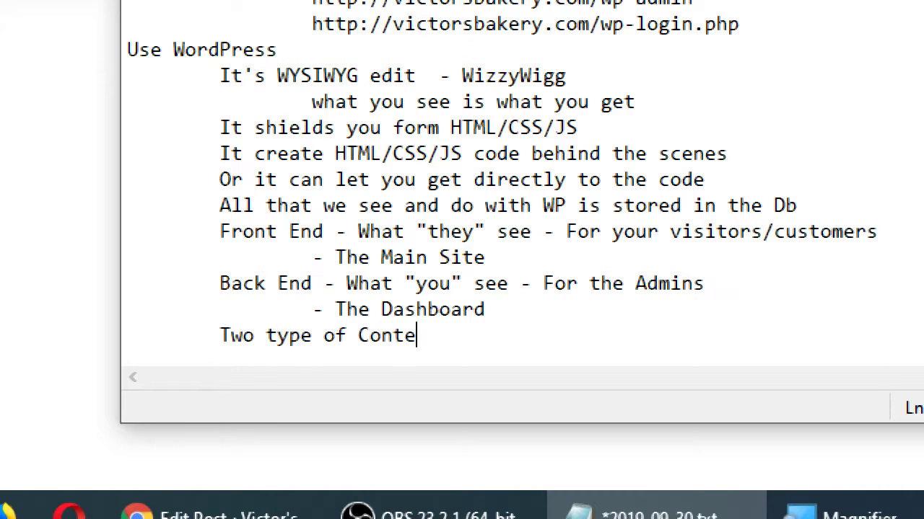
key(Return)
key(Tab)
Add Posts and Pages lines, describing Posts as 'Changeable content. Part of the Blog.'
text(sts)
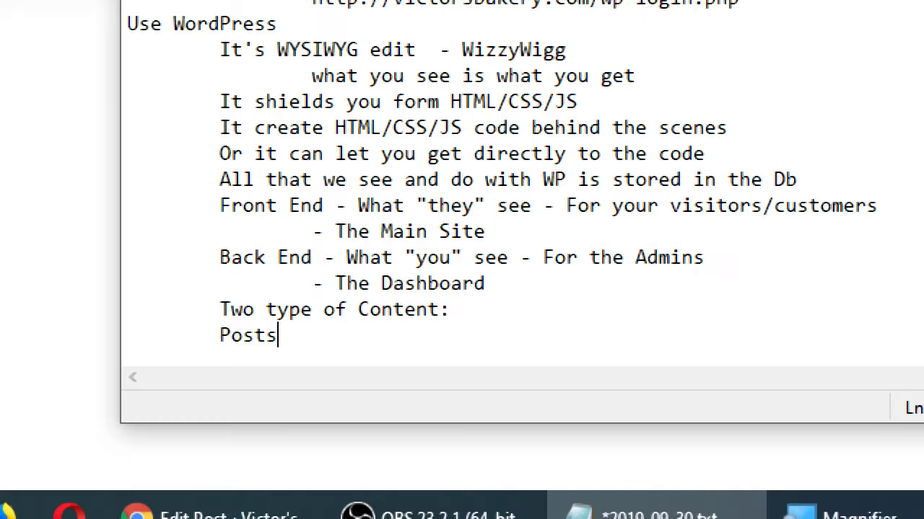
key(Return)
text(Pages)
key(Up)
key(Tab)
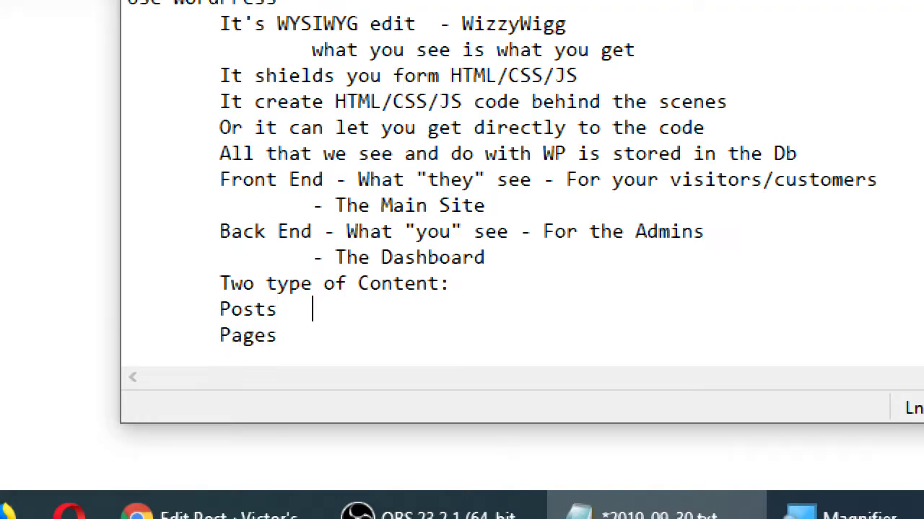
text(- a)
key(BackSpace)
text(Changeable content. Part of the )
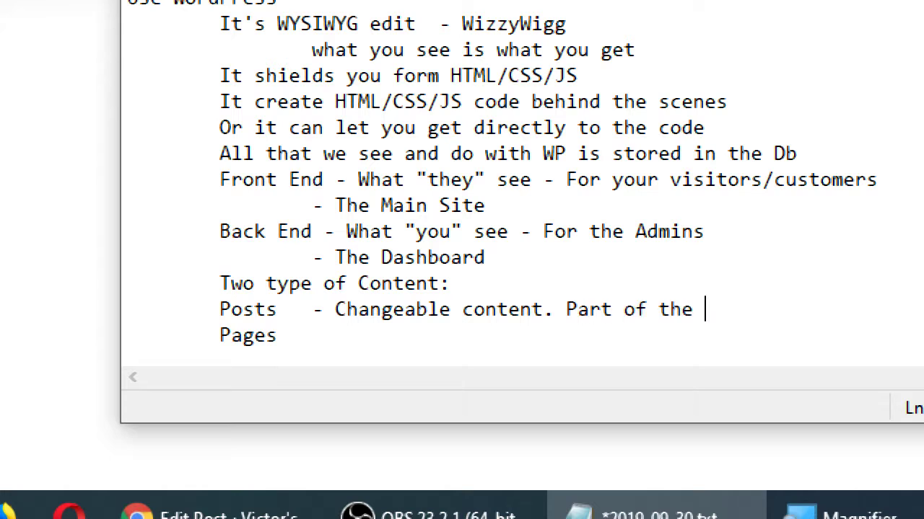
text(Blog)
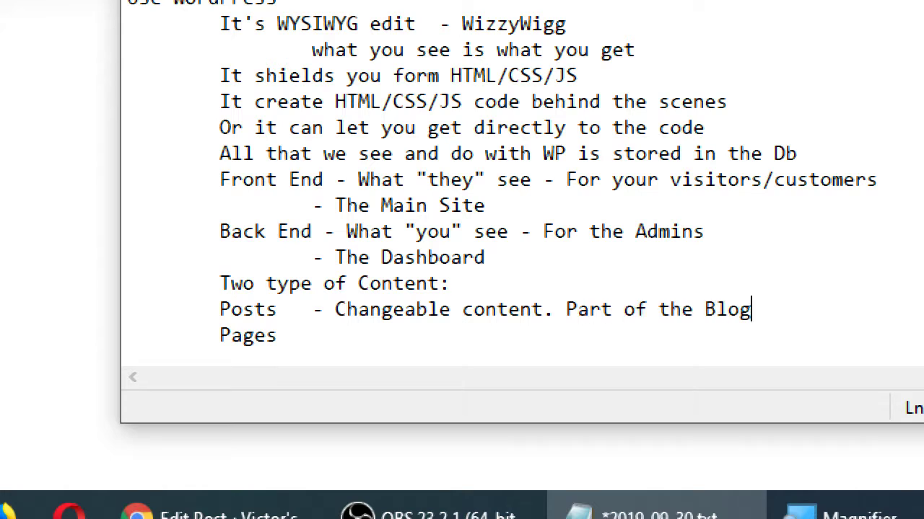
text(.)
Add '- Latest content pushes down older content.' under Posts and save the notes file
key(Return)
key(Tab)
key(Tab)
key(Down)
key(Down)
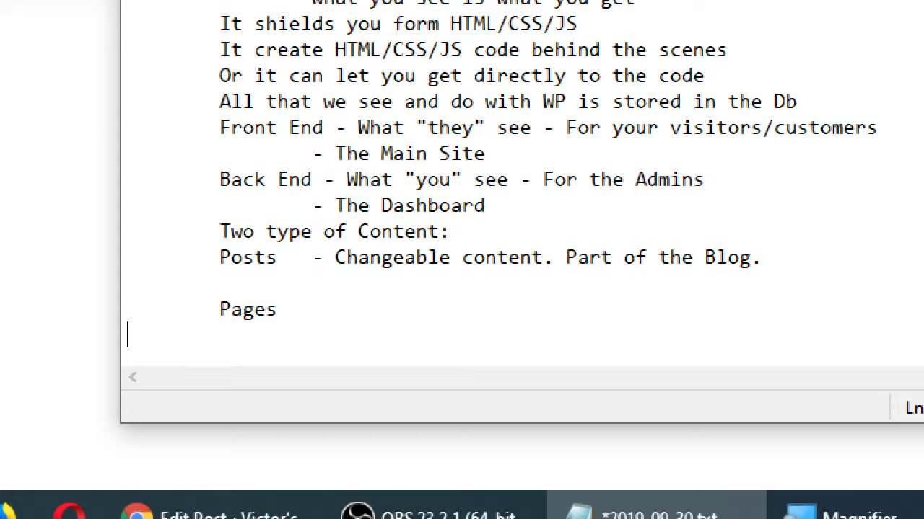
key(Up)
key(Up)
key(End)
key(Tab)
text(- Lates)
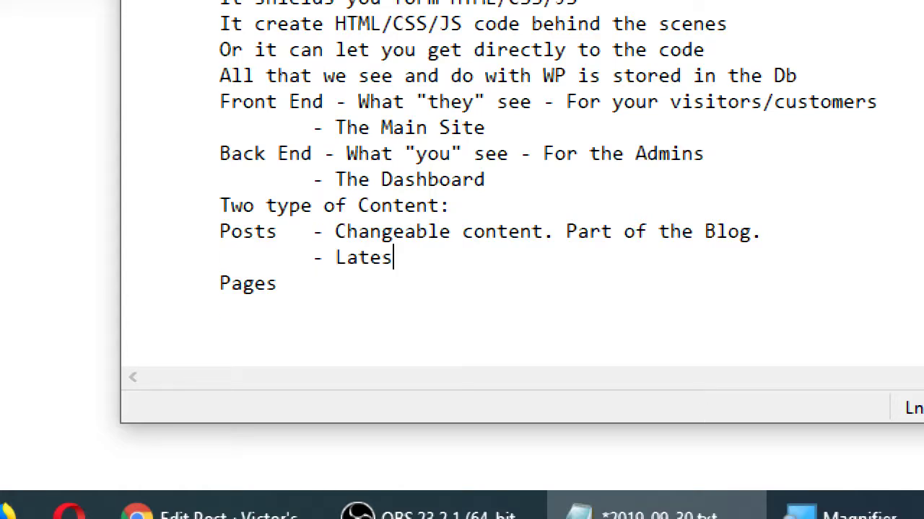
text(t content pushes dow)
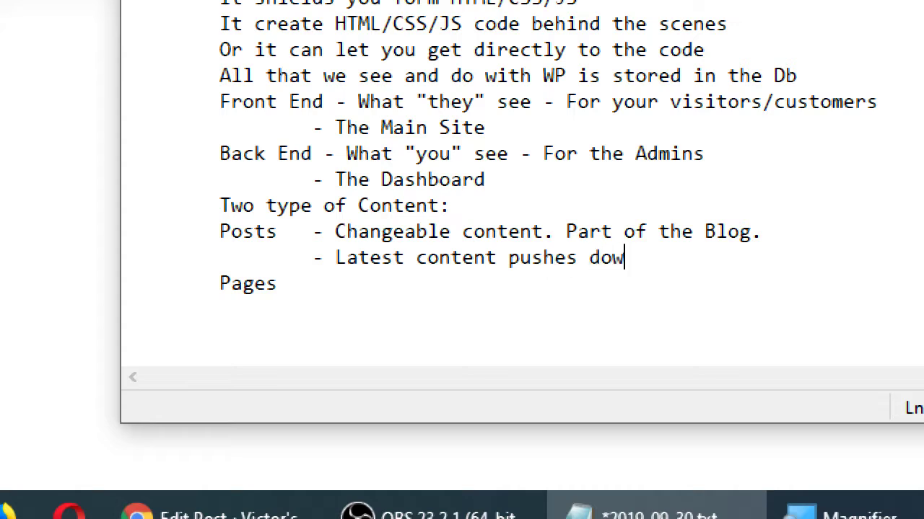
text(n older cont)
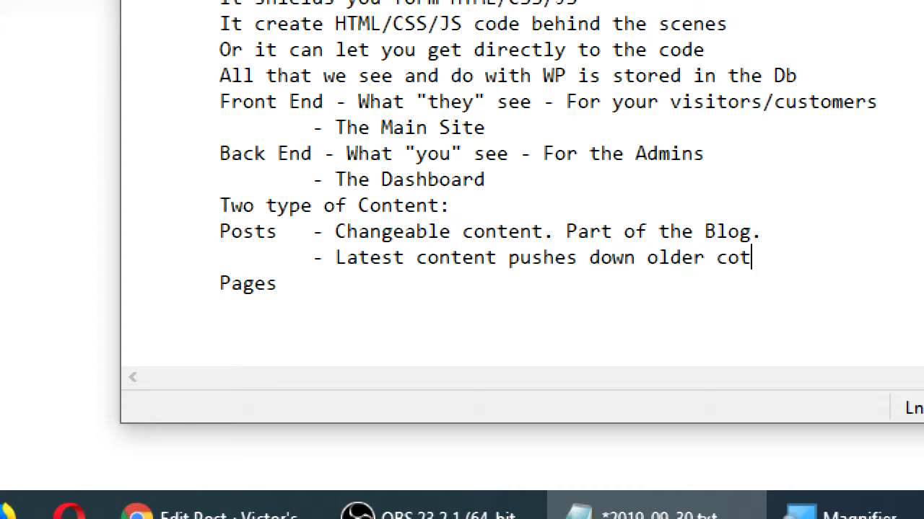
key(BackSpace)
text(ntent.)
key(ctrl+s)
key(Up)
key(ctrl+shift+Left)
key(ctrl+shift+Left)
key(ctrl+shift+Left)
key(ctrl+shift+Left)
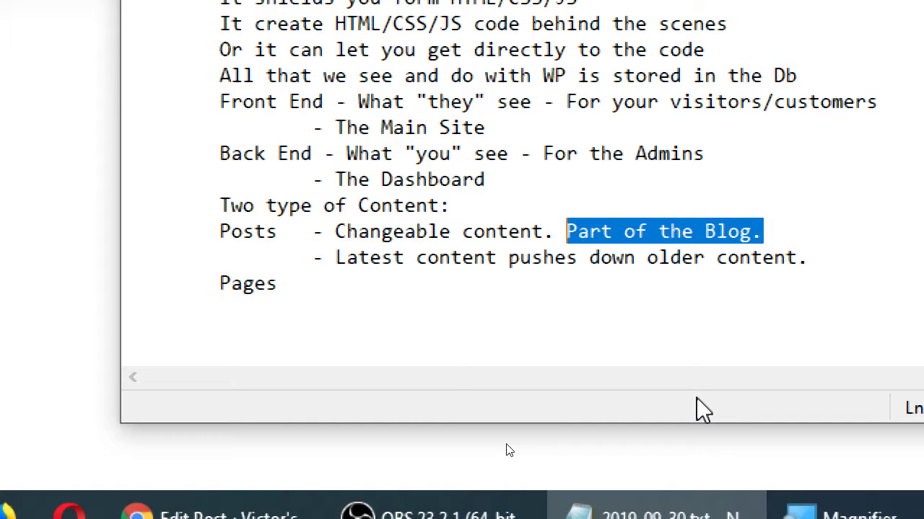
key(super+minus)
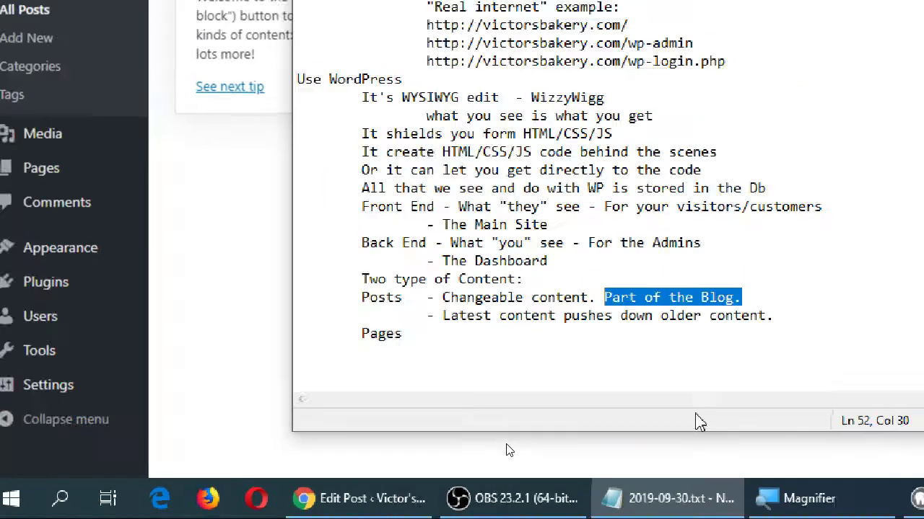
Browse the Victor's Bakery front page's Hello world! post and widgets, then return to Edit Post
drag(450, 7, 450, 67)
click(613, 12)
scroll(320, 291, down, 7)
scroll(396, 228, up, 4)
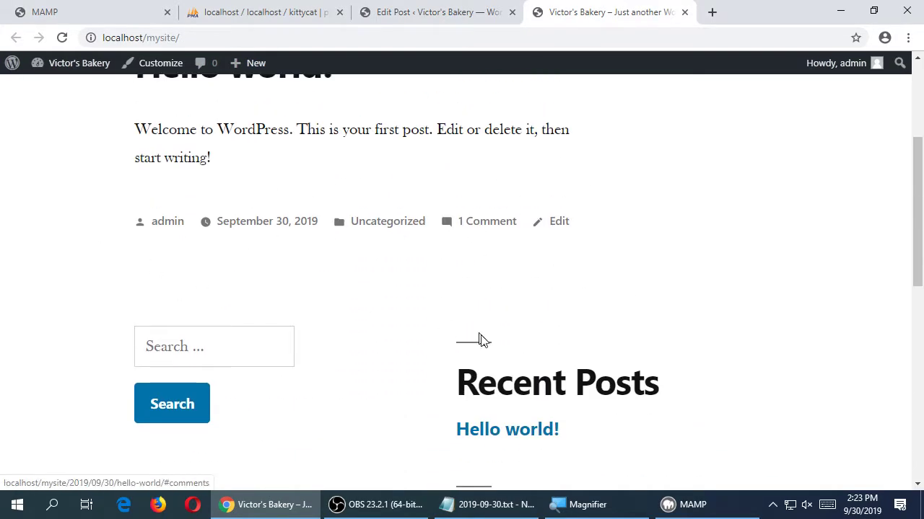
drag(503, 372, 652, 378)
scroll(462, 331, up, 2)
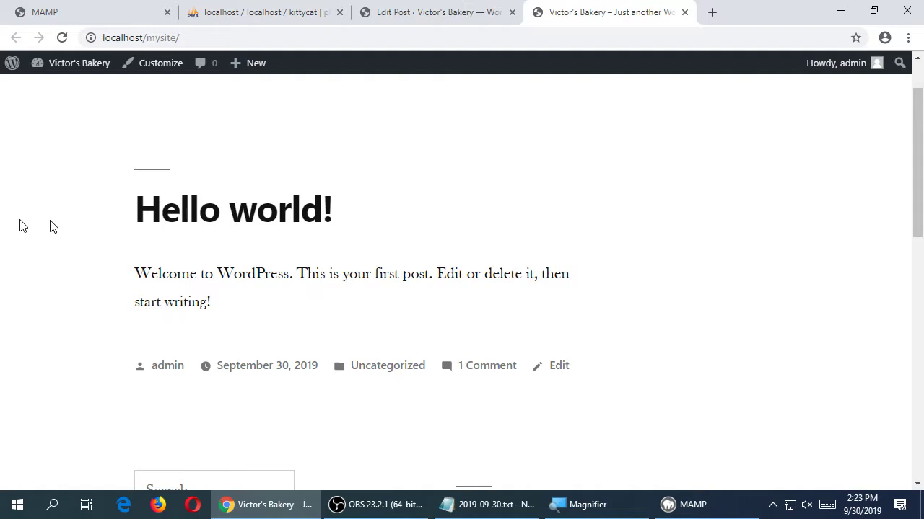
scroll(218, 271, up, 1)
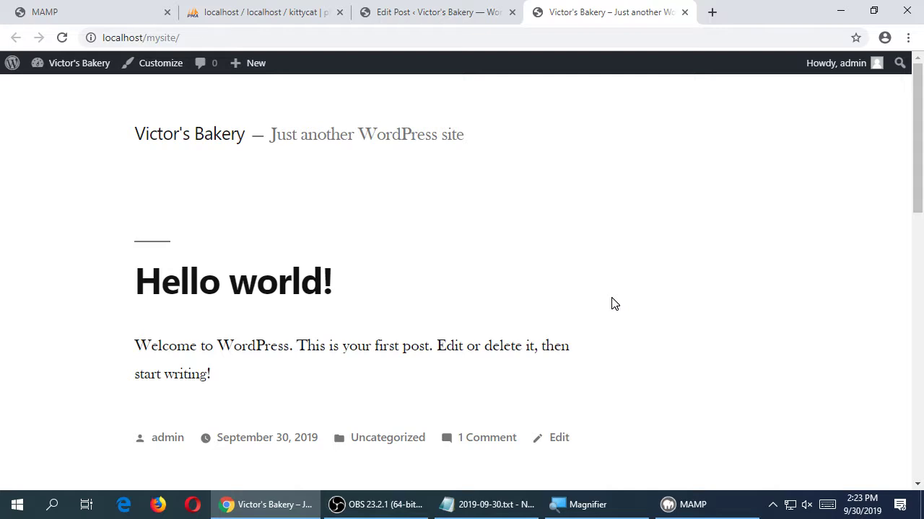
drag(241, 295, 606, 336)
scroll(606, 336, down, 10)
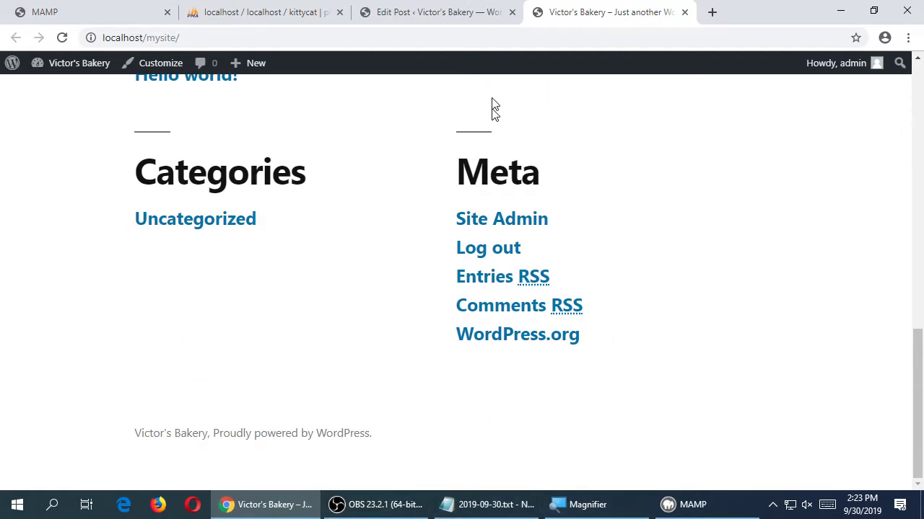
click(449, 9)
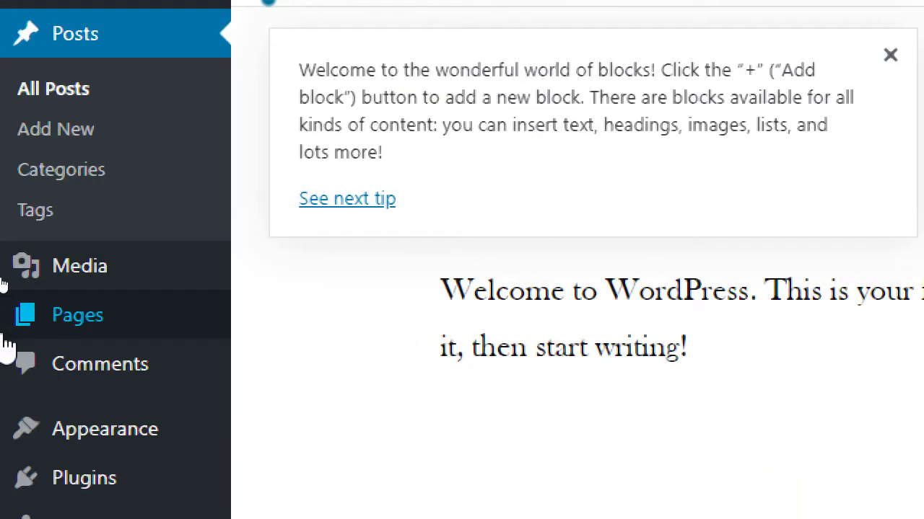
Edit Sample Page from Pages > All Pages, then bring the Notepad notes forward
mouse_move(33, 518)
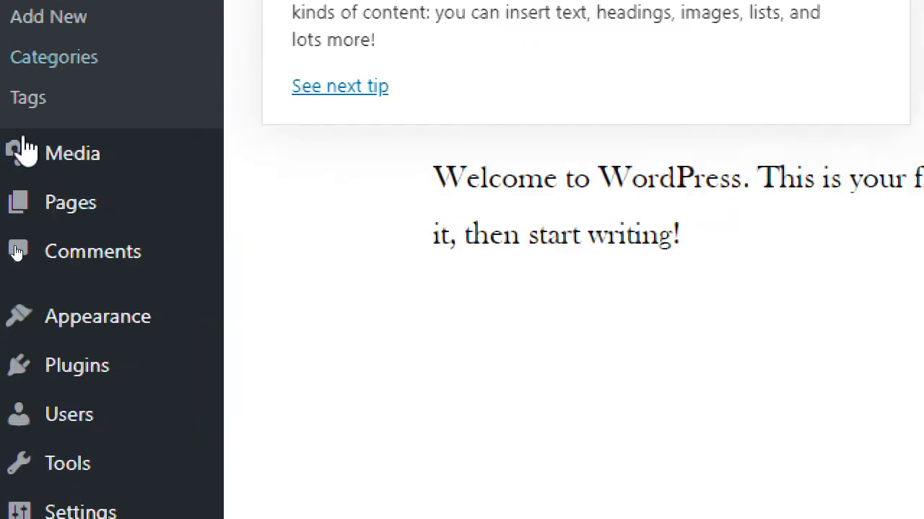
mouse_move(116, 206)
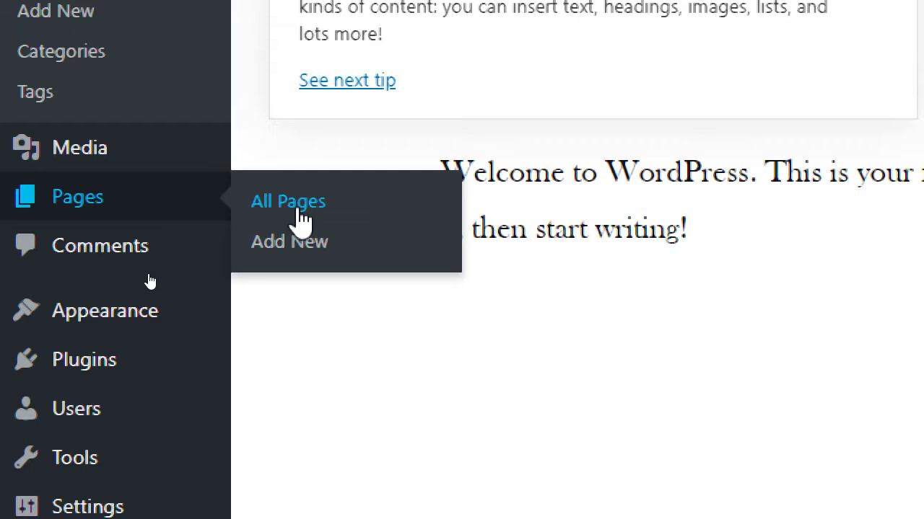
click(302, 213)
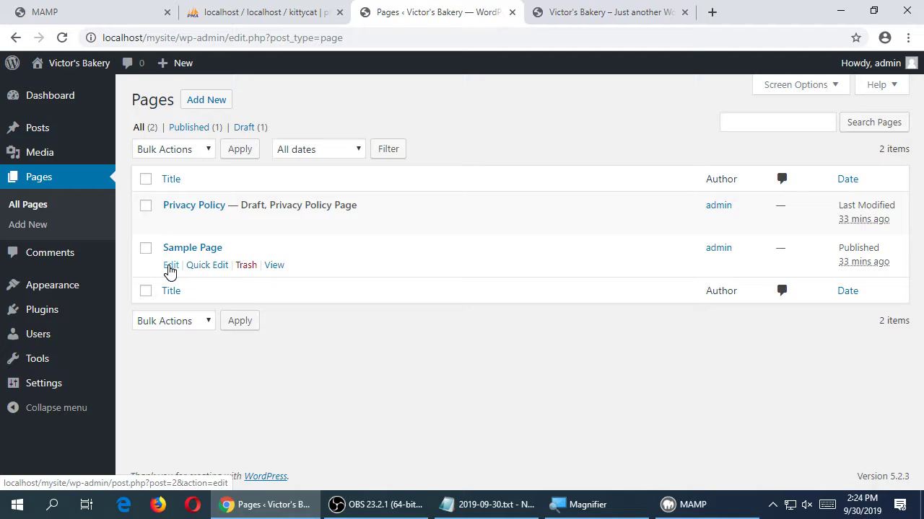
click(170, 267)
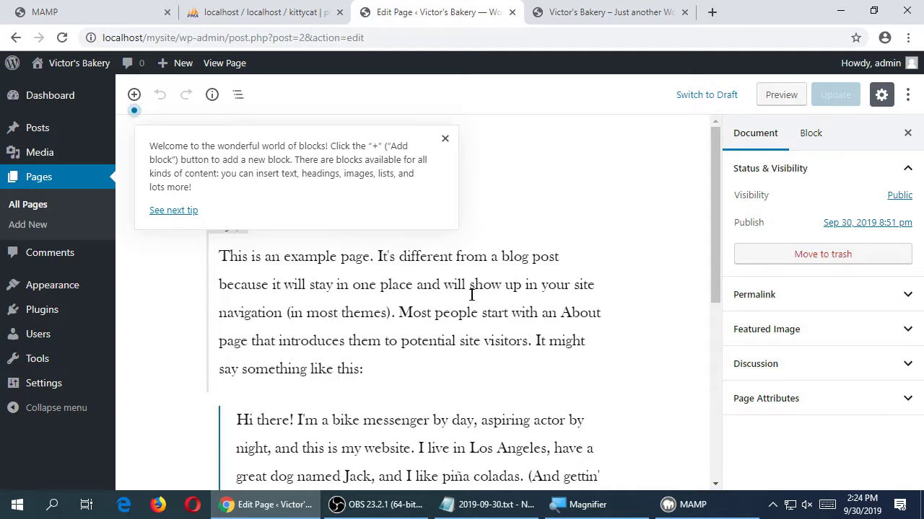
click(510, 511)
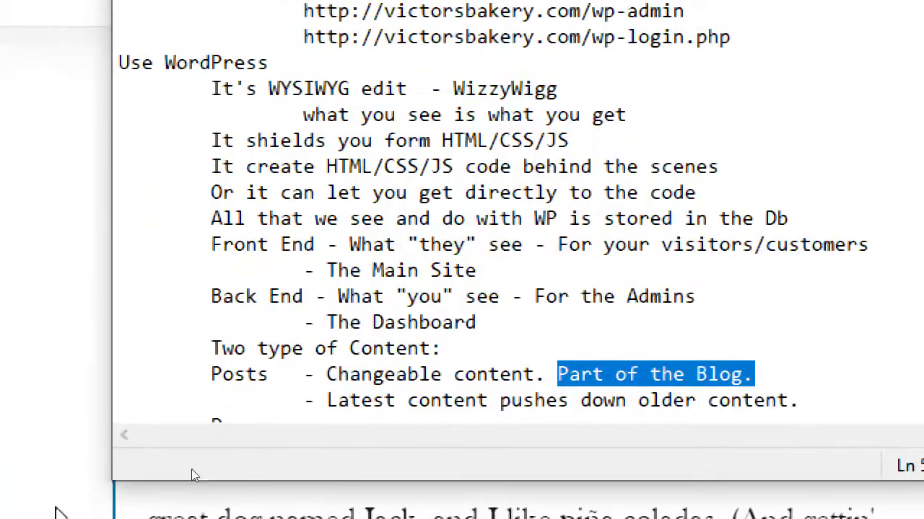
scroll(260, 355, down, 1)
click(346, 344)
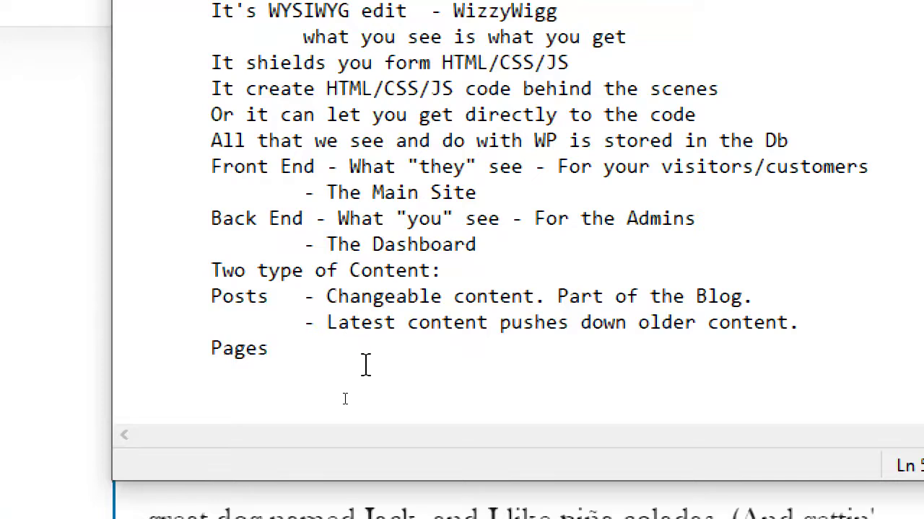
key(Tab)
text(-)
key(BackSpace)
key(BackSpace)
text(-)
key(BackSpace)
text(- Static)
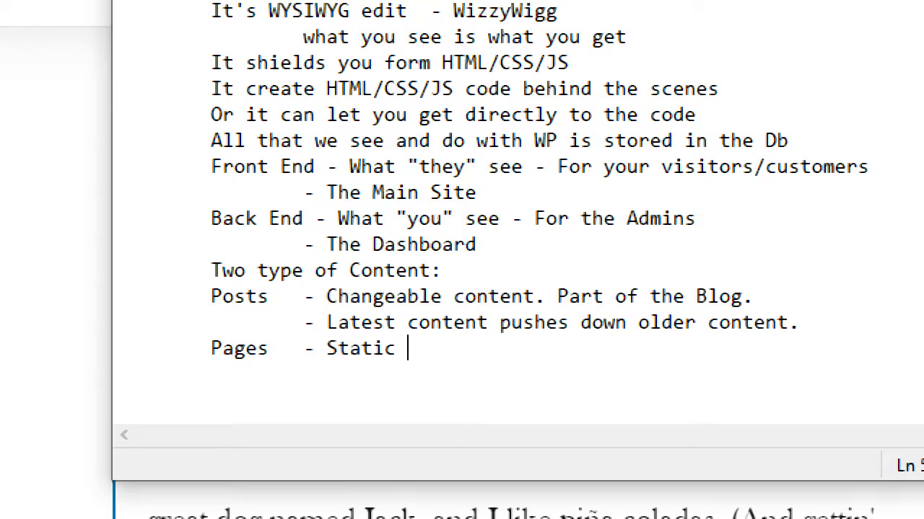
text( content. )
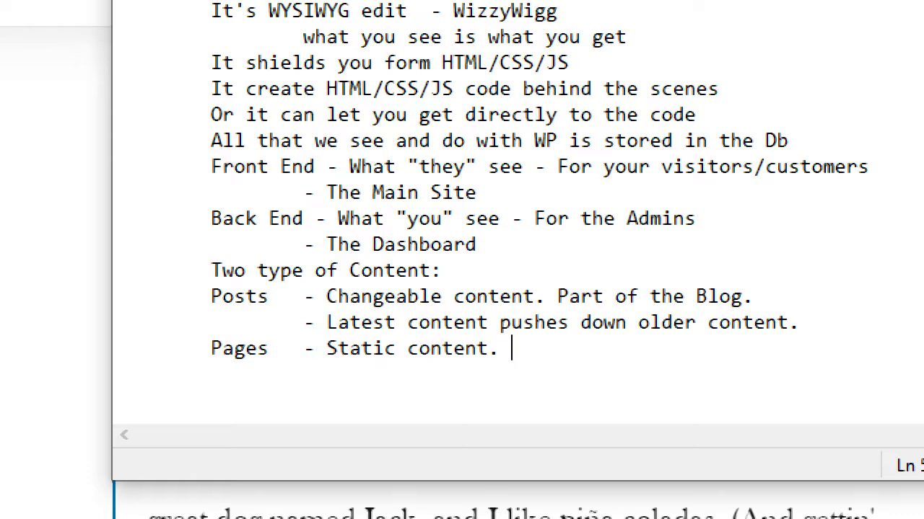
text(Part of the navbar)
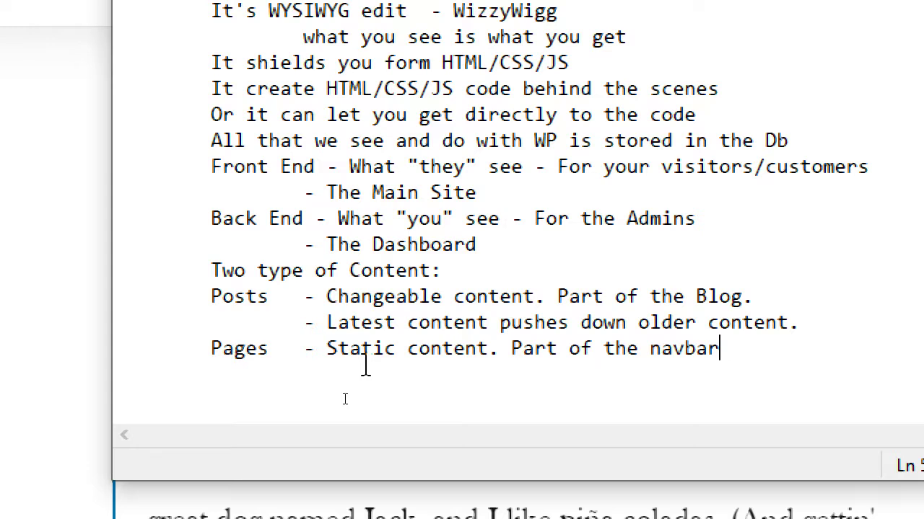
key(Return)
key(Tab)
key(Tab)
text(- Evergre)
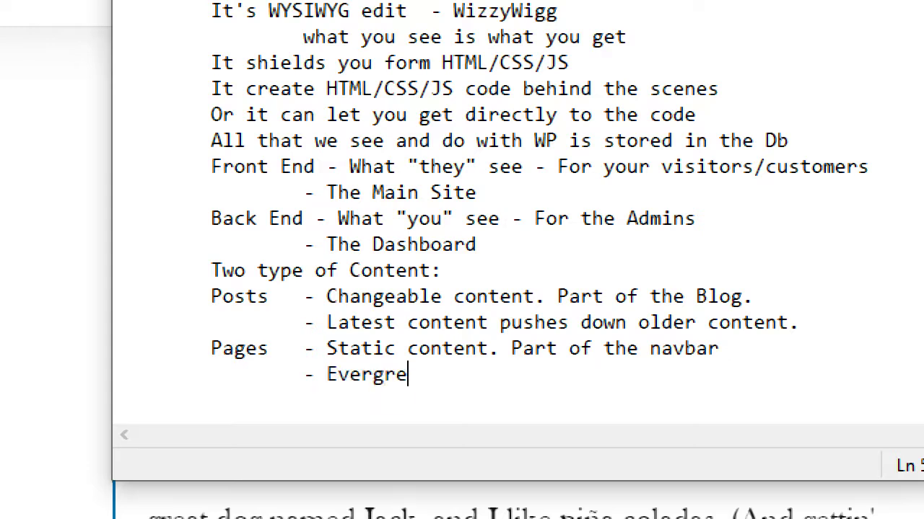
text(en content; easil)
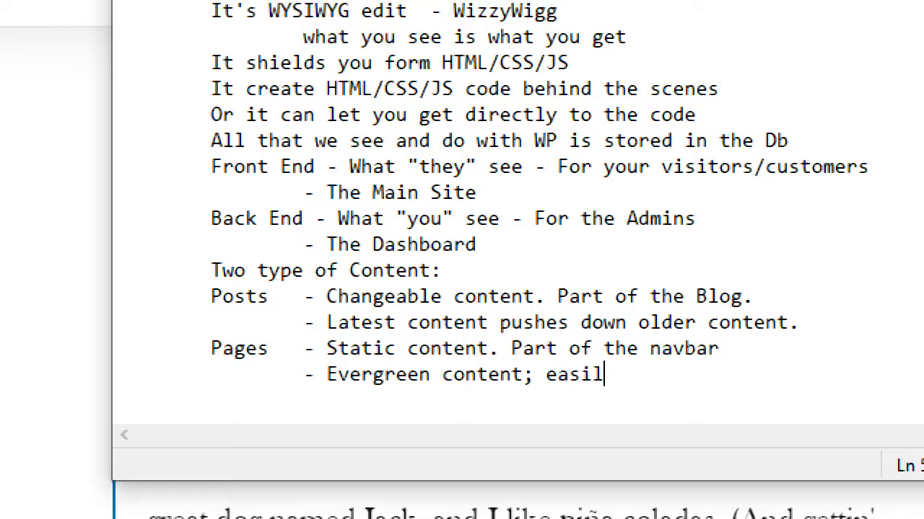
text(y acd)
text(essible)
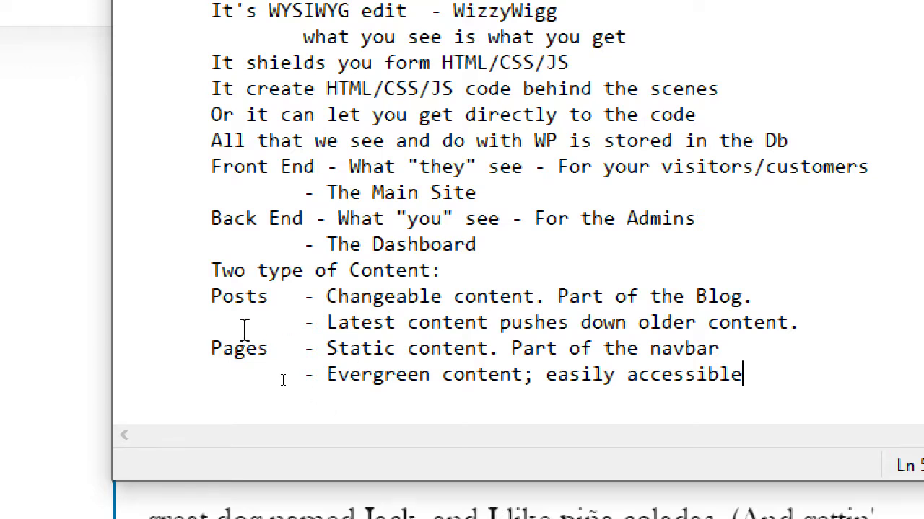
click(263, 291)
double_click(264, 291)
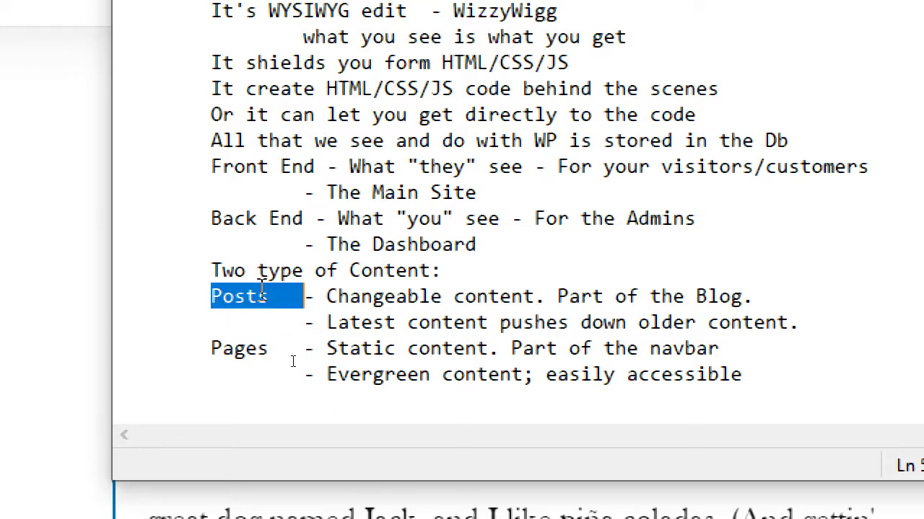
double_click(373, 296)
double_click(376, 321)
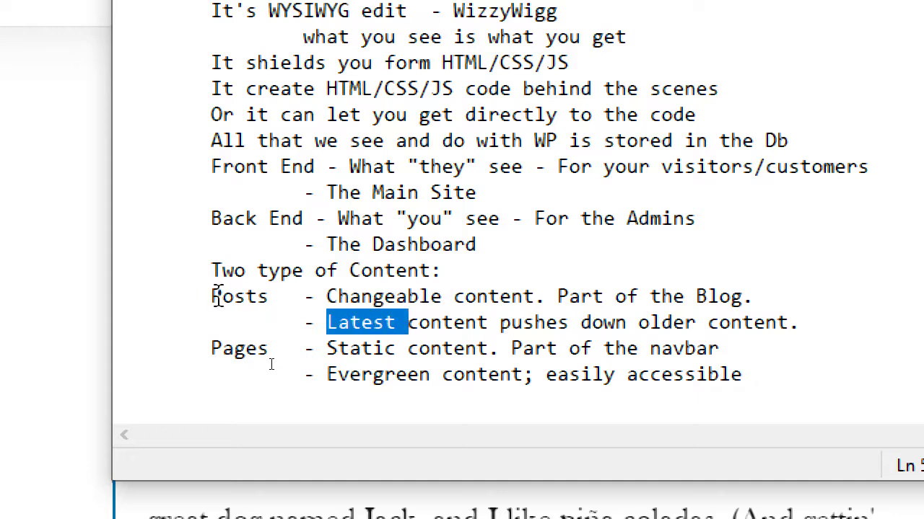
double_click(232, 293)
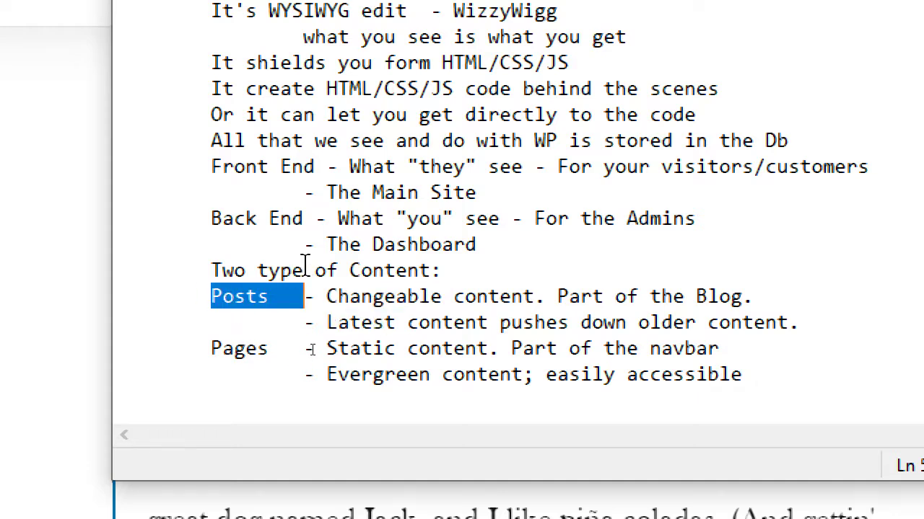
click(225, 299)
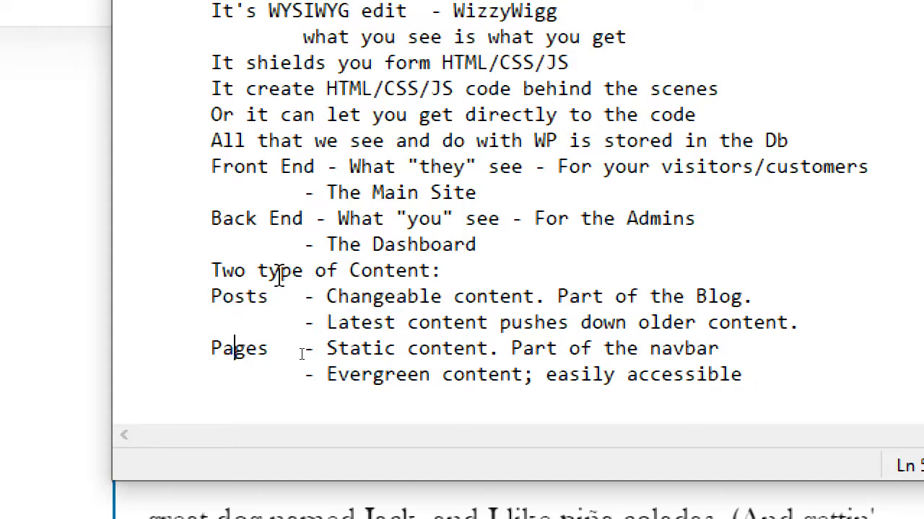
drag(248, 273, 443, 274)
click(444, 272)
key(super+minus)
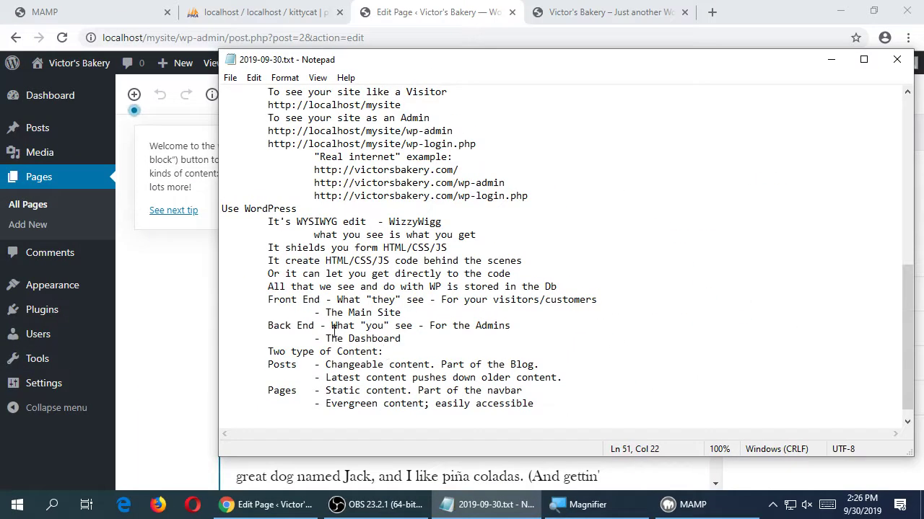
Go from the page editor to Appearance > Themes, then bring Notepad forward
click(189, 408)
click(306, 314)
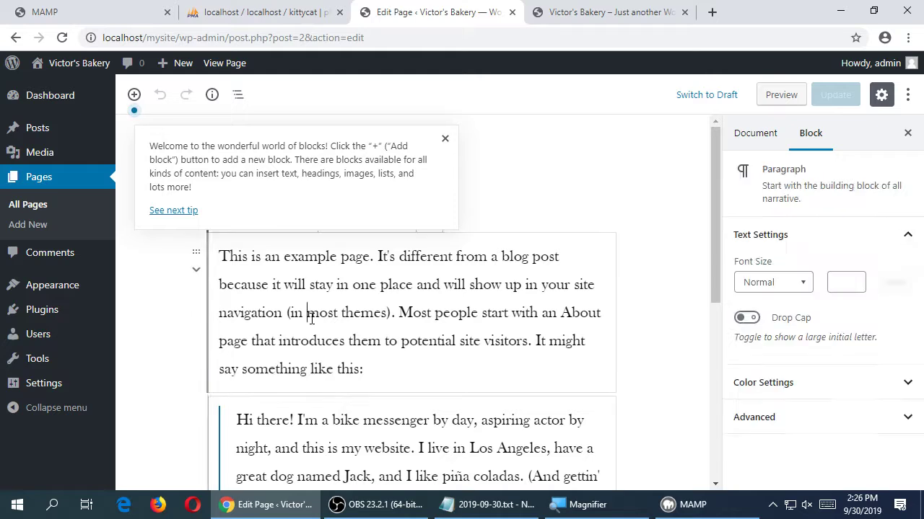
click(417, 411)
click(422, 311)
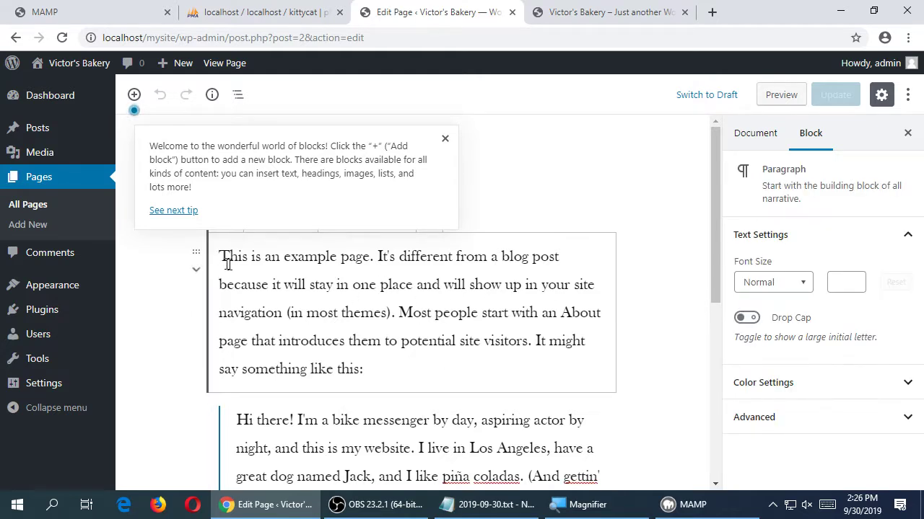
mouse_move(68, 289)
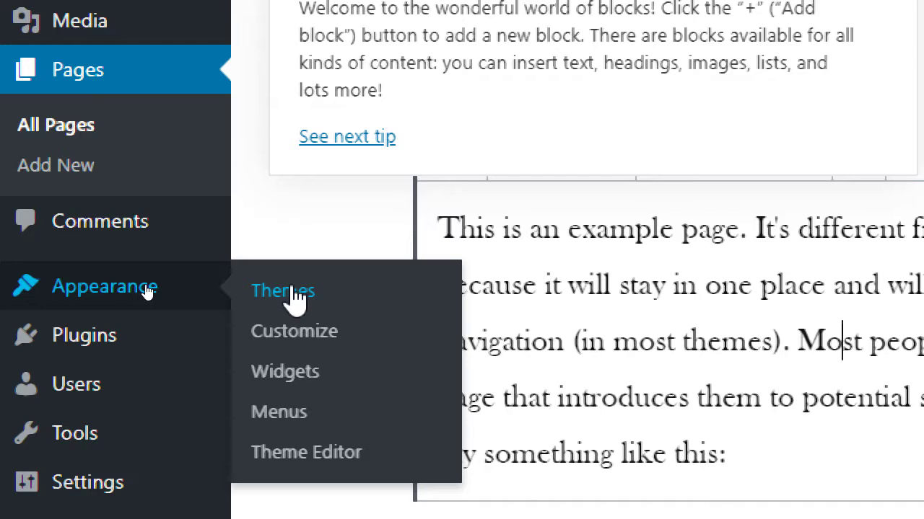
click(296, 296)
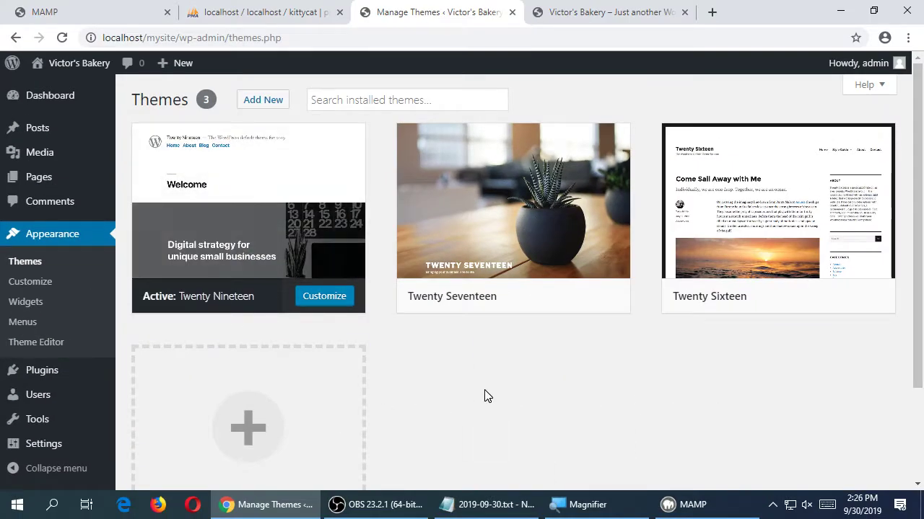
click(509, 504)
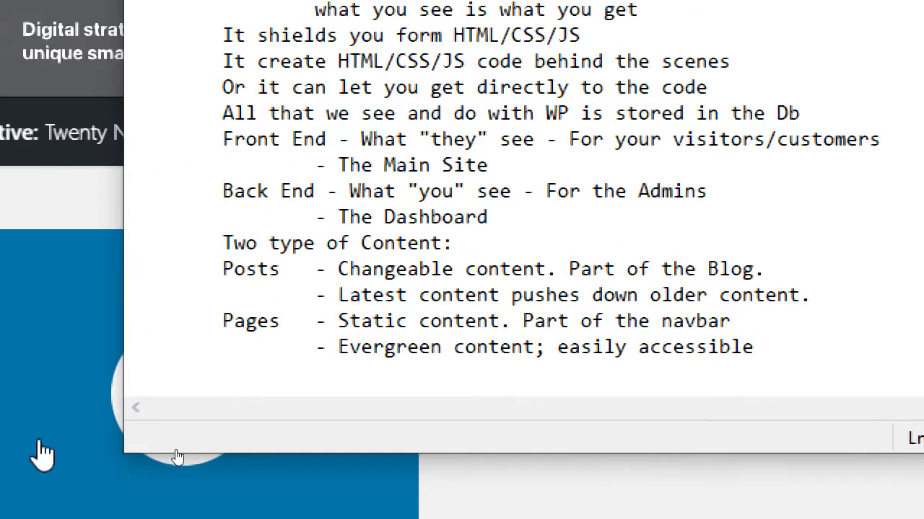
Note 'The design of our site is controlled by a Theme' and 'You can have many installed but only one active'
key(Down)
key(Down)
key(Down)
key(Down)
key(Down)
key(Tab)
text(The desig)
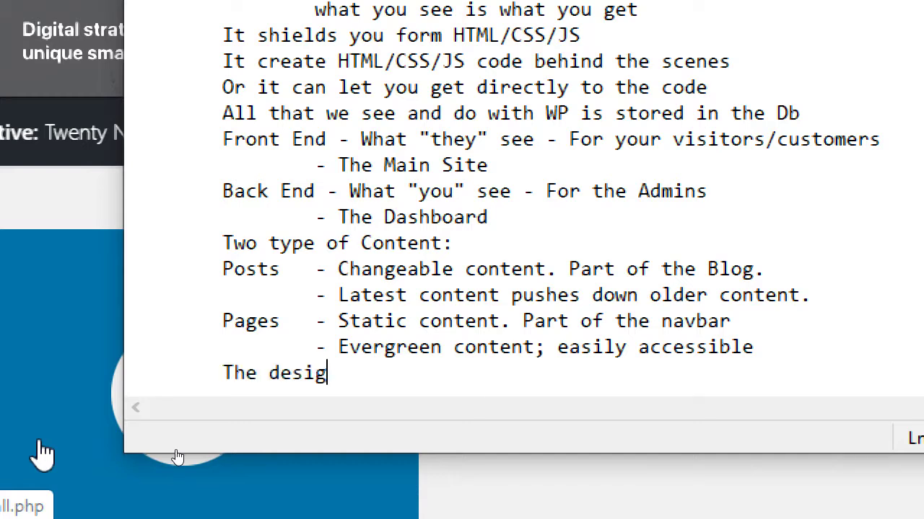
text(n of our sit)
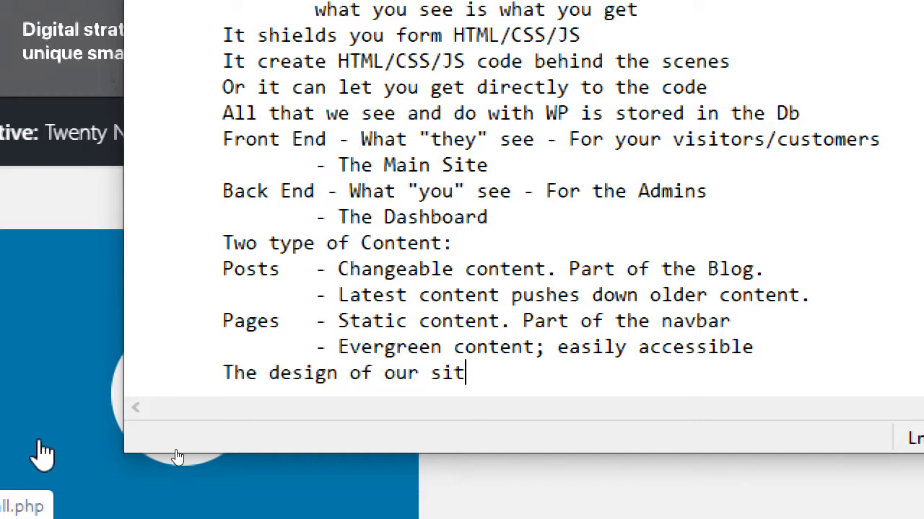
text(e is controlled by a )
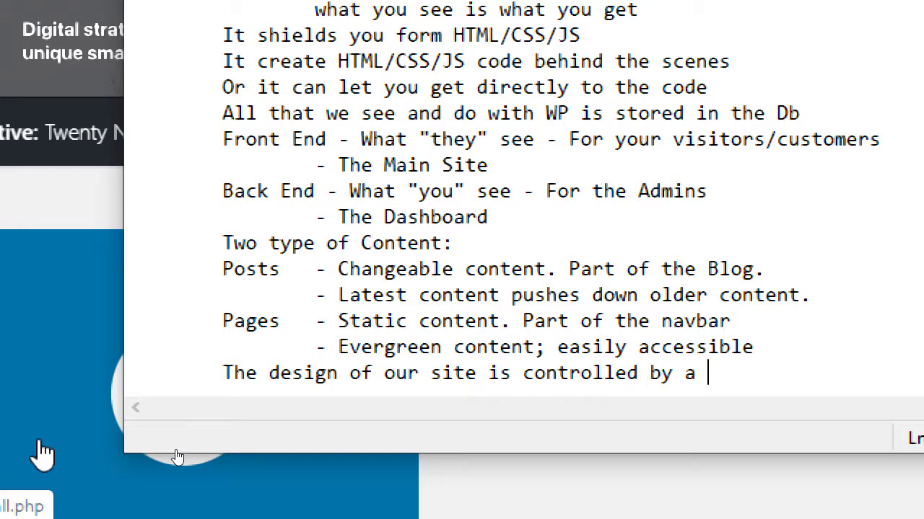
text(theme)
key(BackSpace)
key(BackSpace)
key(BackSpace)
key(BackSpace)
key(BackSpace)
text(Theme)
key(Return)
key(Tab)
text(You)
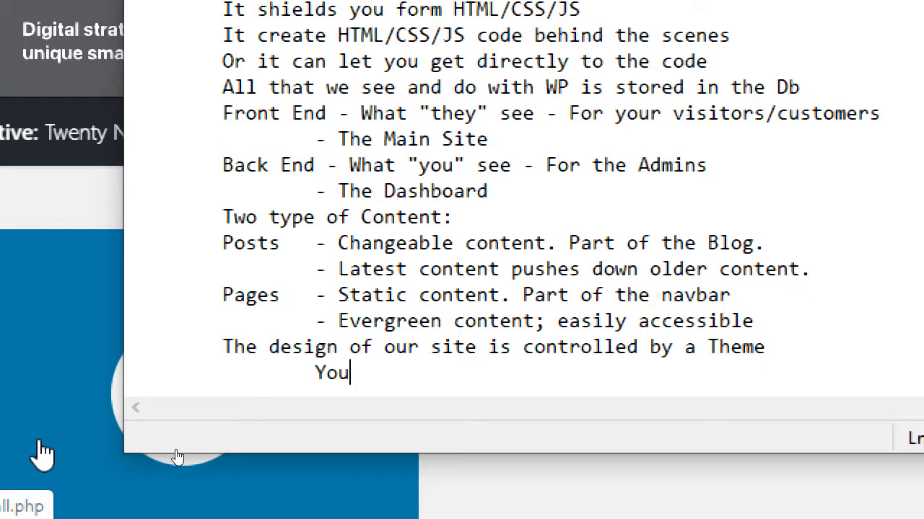
text( can have many instal)
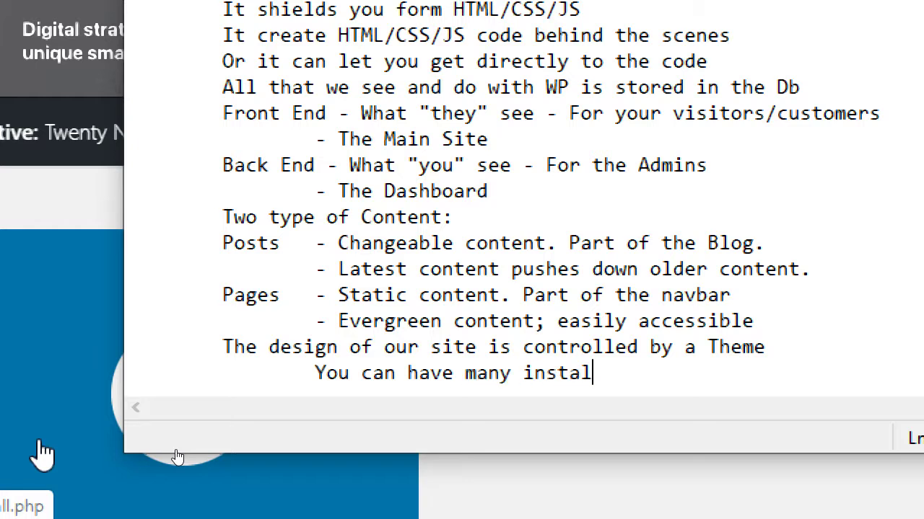
text(led but only one activ)
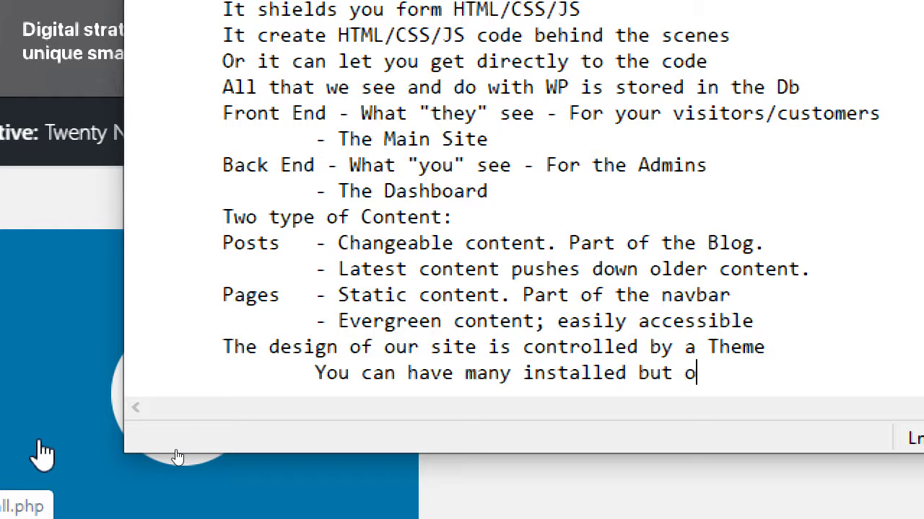
text(e)
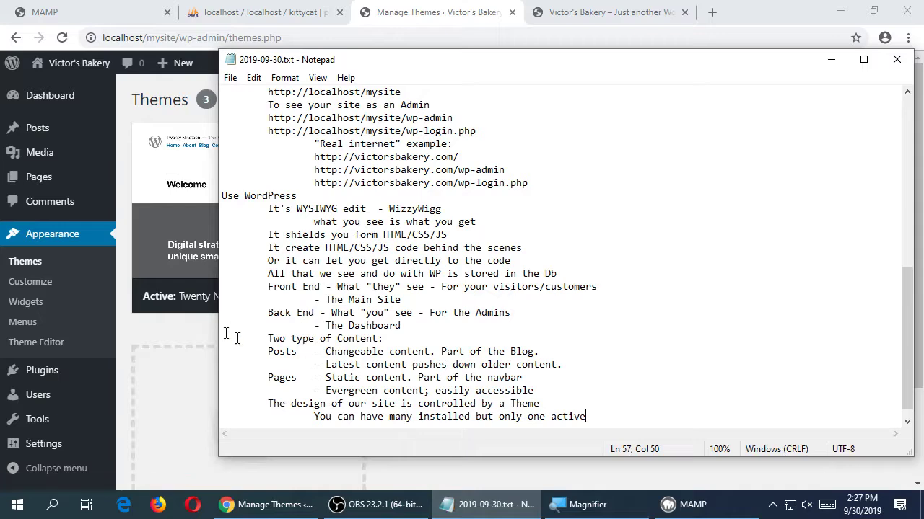
click(130, 245)
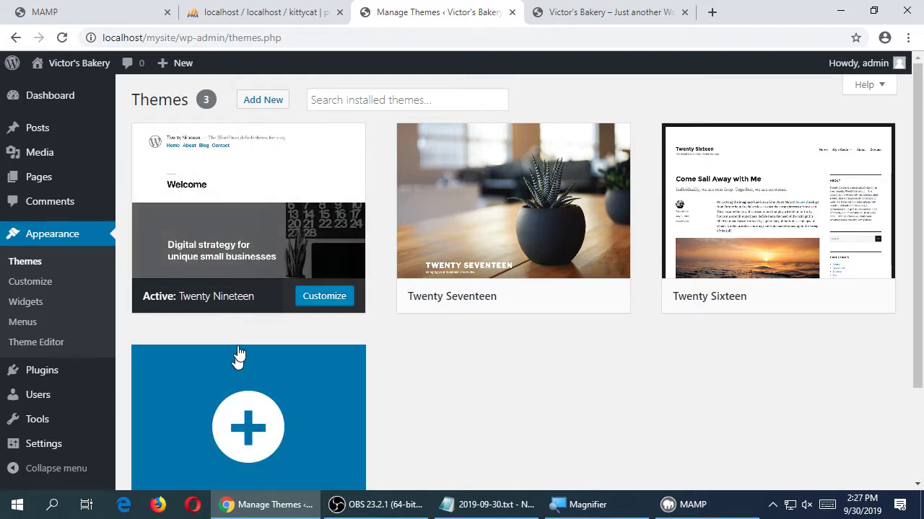
Read through the Twenty Nineteen theme details, then close them
click(233, 210)
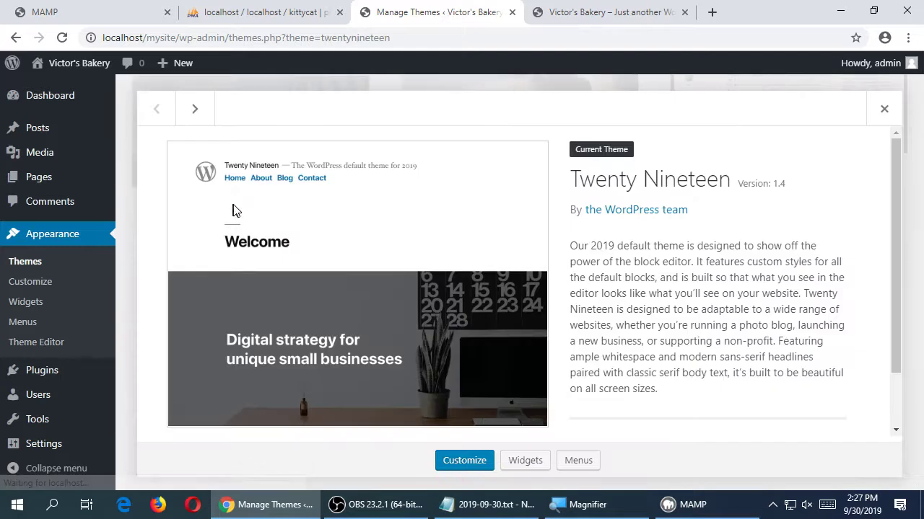
drag(635, 264, 736, 328)
click(622, 275)
drag(622, 274, 668, 341)
click(680, 267)
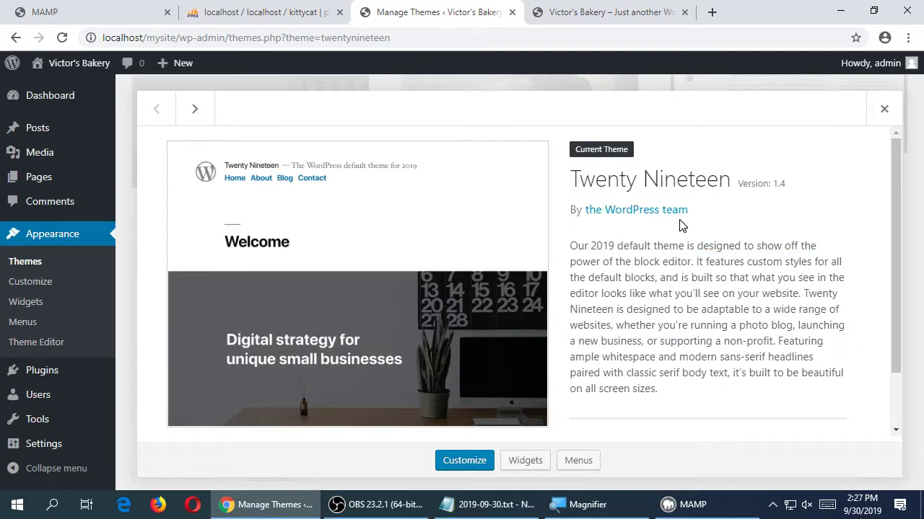
drag(762, 186, 798, 192)
scroll(657, 324, down, 2)
scroll(591, 322, up, 2)
click(884, 110)
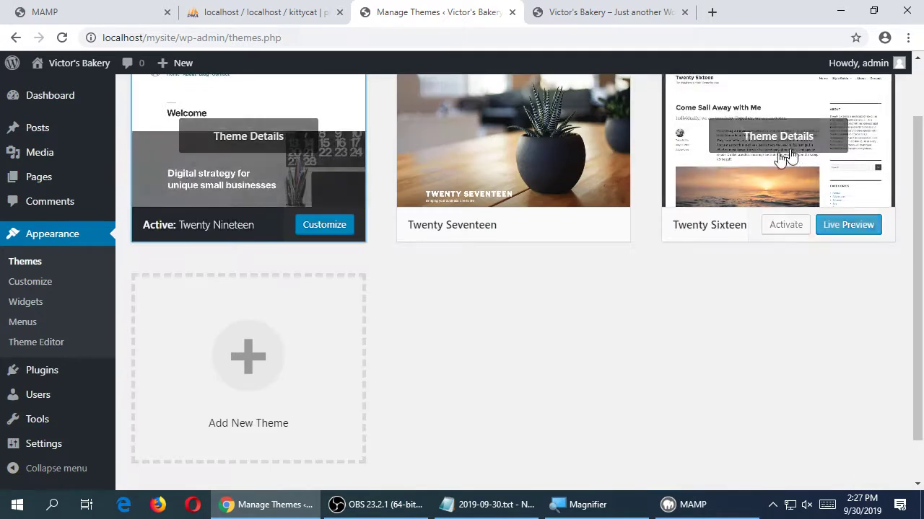
Review the Twenty Seventeen theme details and close them to return to the grid
scroll(513, 238, up, 1)
click(505, 213)
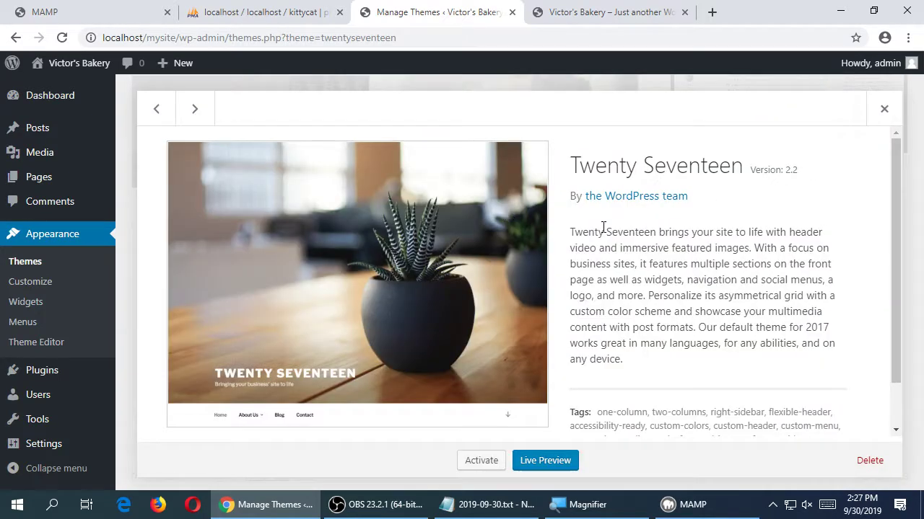
drag(615, 248, 728, 312)
click(671, 267)
click(884, 109)
scroll(765, 339, up, 1)
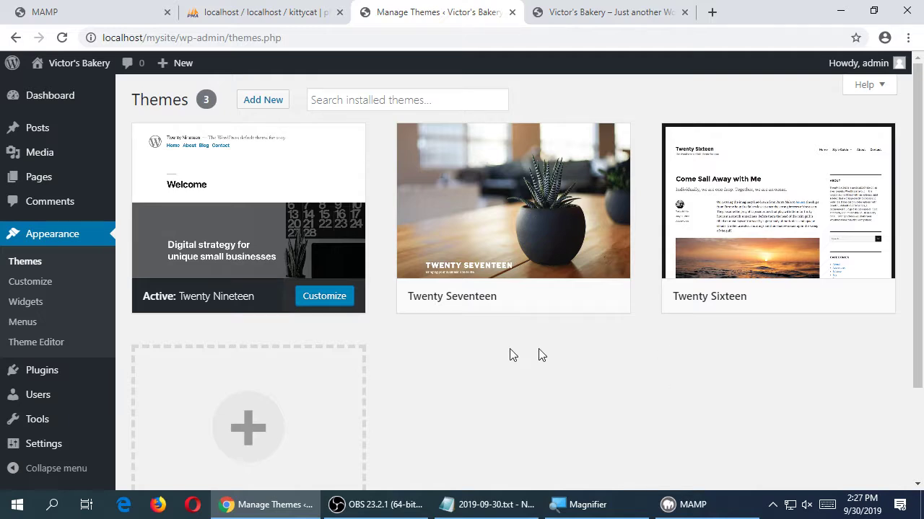
Activate the Twenty Seventeen theme and view the Victor's Bakery front page
mouse_move(246, 229)
mouse_move(473, 223)
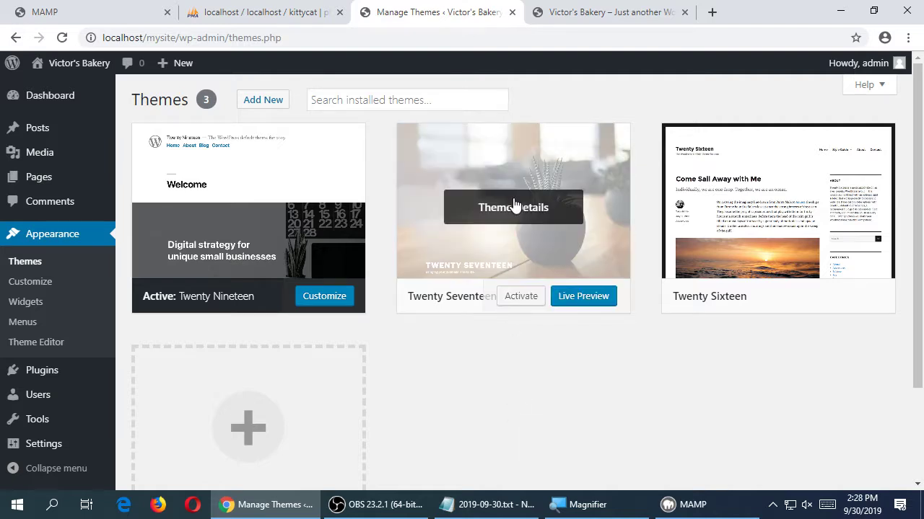
click(507, 299)
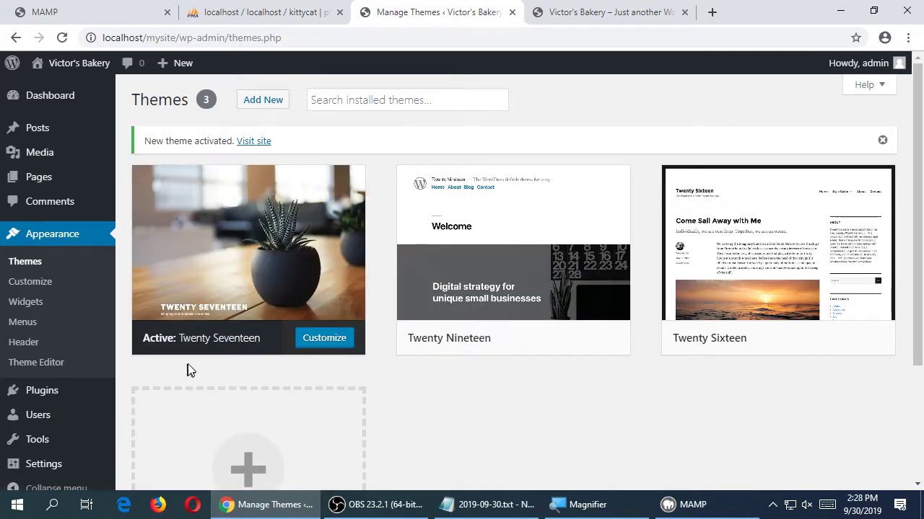
mouse_move(209, 317)
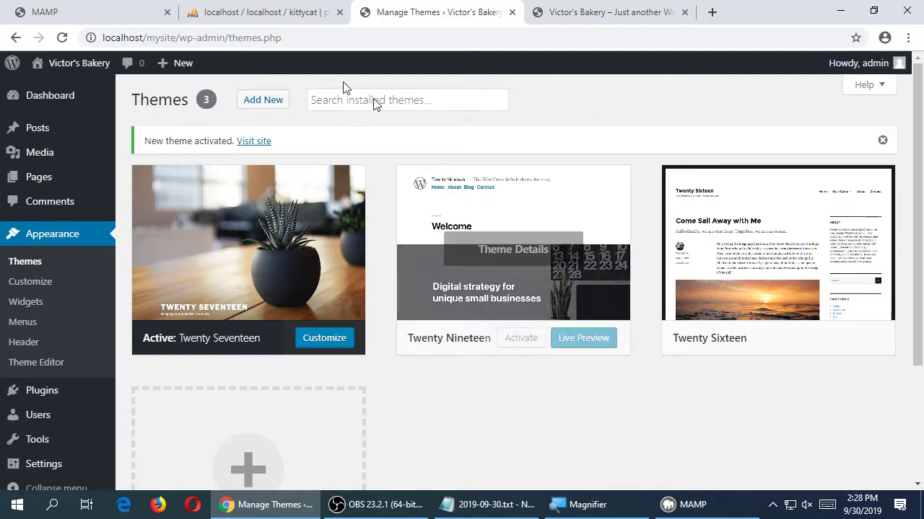
mouse_move(84, 75)
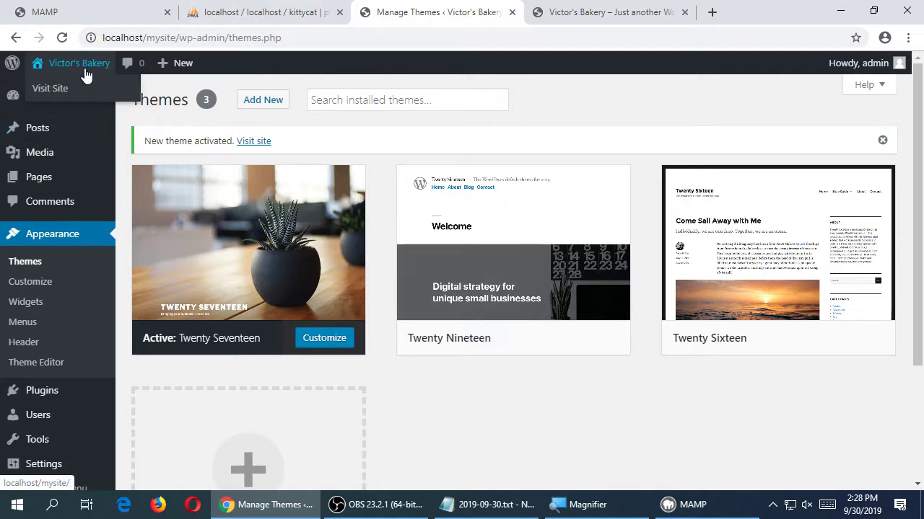
click(84, 66)
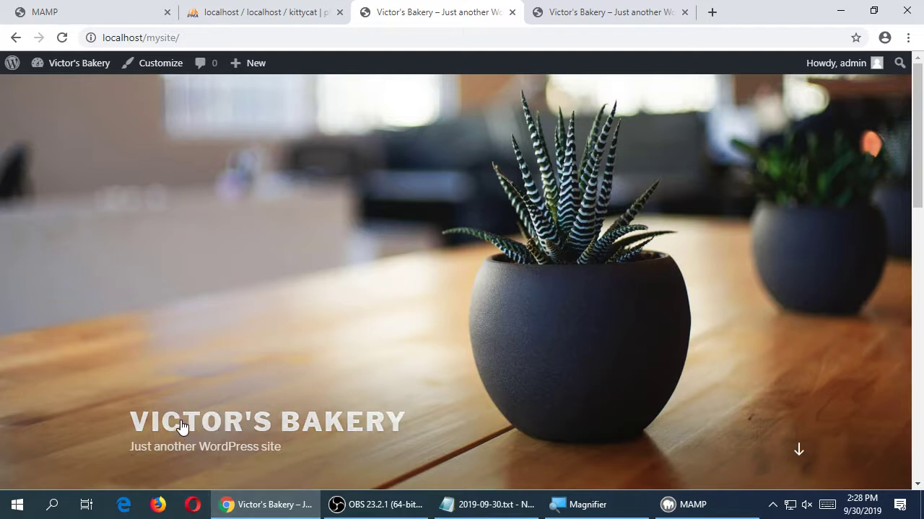
Scroll through the Twenty Seventeen front page, then open the admin Dashboard from the admin bar
drag(177, 422, 280, 321)
scroll(280, 322, down, 2)
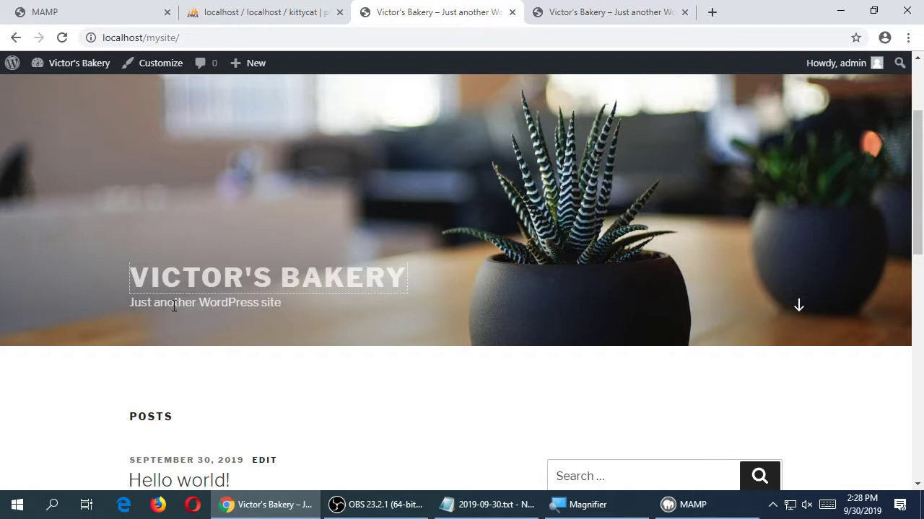
drag(174, 306, 260, 303)
click(263, 302)
scroll(277, 333, down, 3)
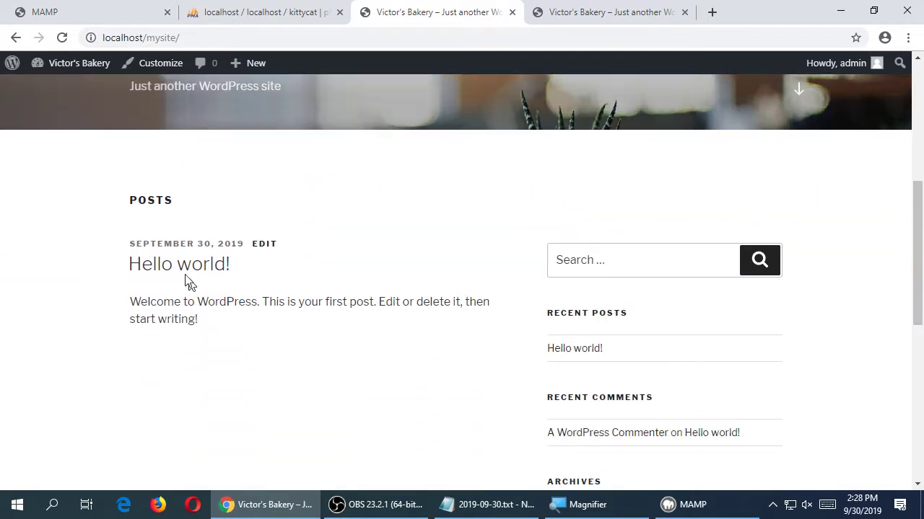
drag(147, 201, 264, 190)
scroll(623, 220, down, 2)
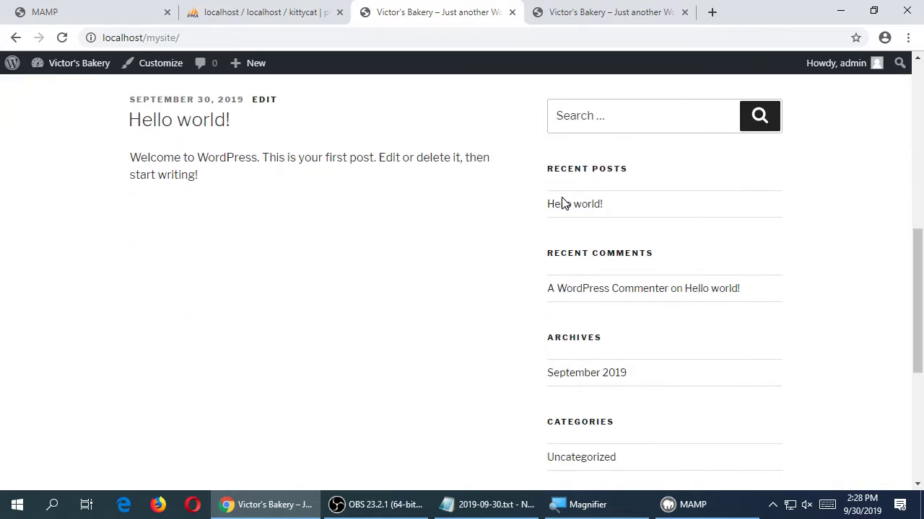
scroll(565, 204, down, 3)
scroll(565, 202, down, 2)
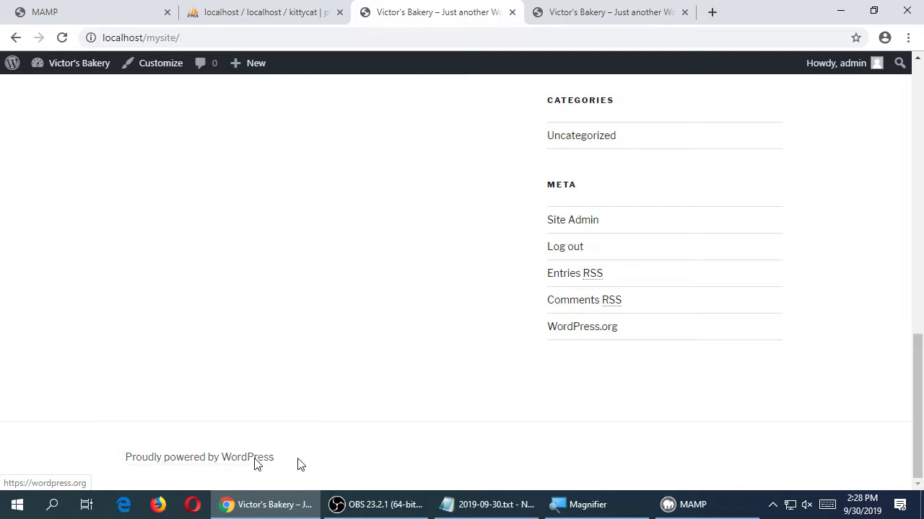
scroll(344, 458, up, 10)
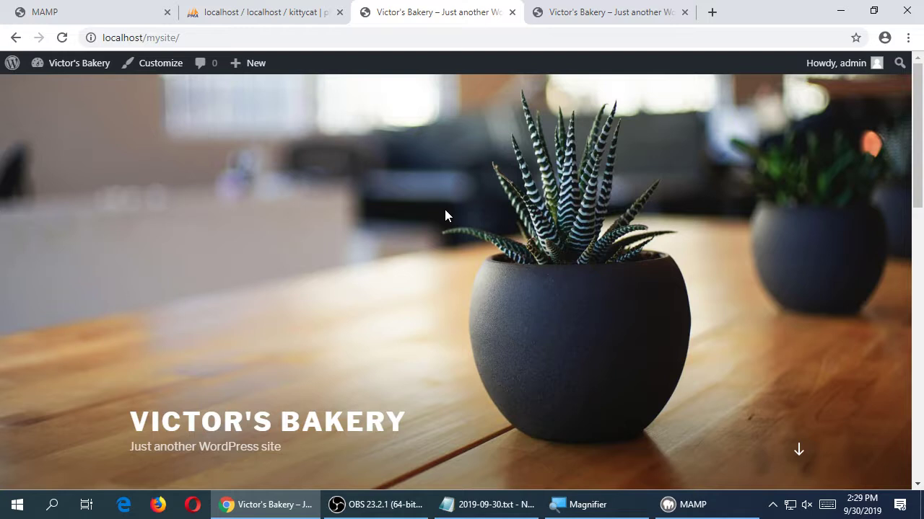
mouse_move(87, 77)
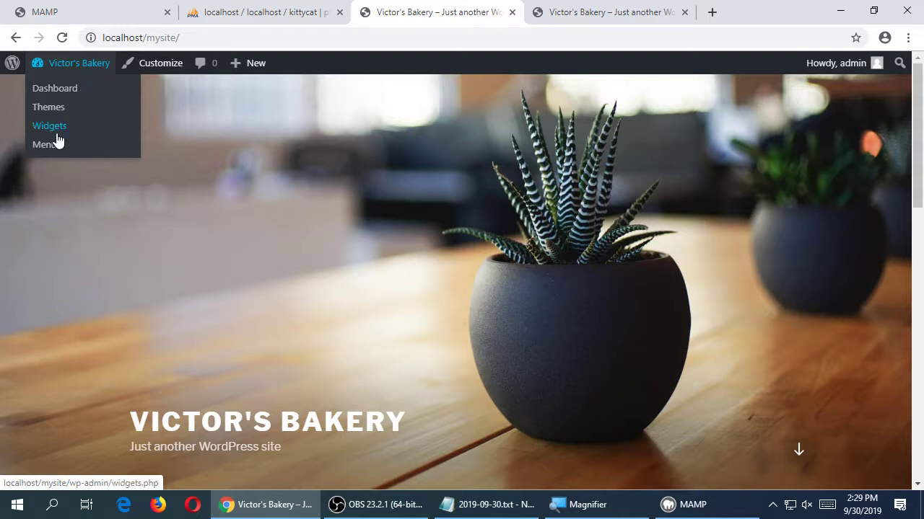
click(74, 89)
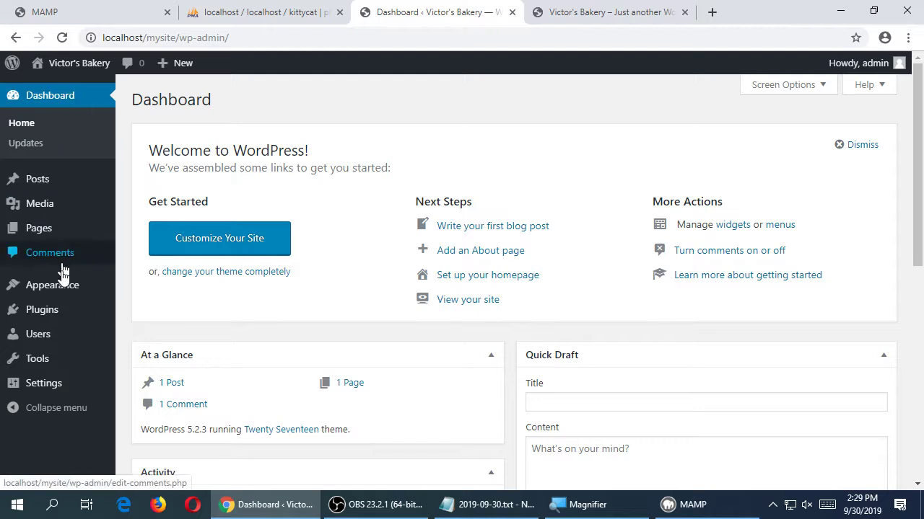
Go to Appearance > Themes and close the extra front-page browser tab
mouse_move(62, 288)
click(134, 289)
click(613, 9)
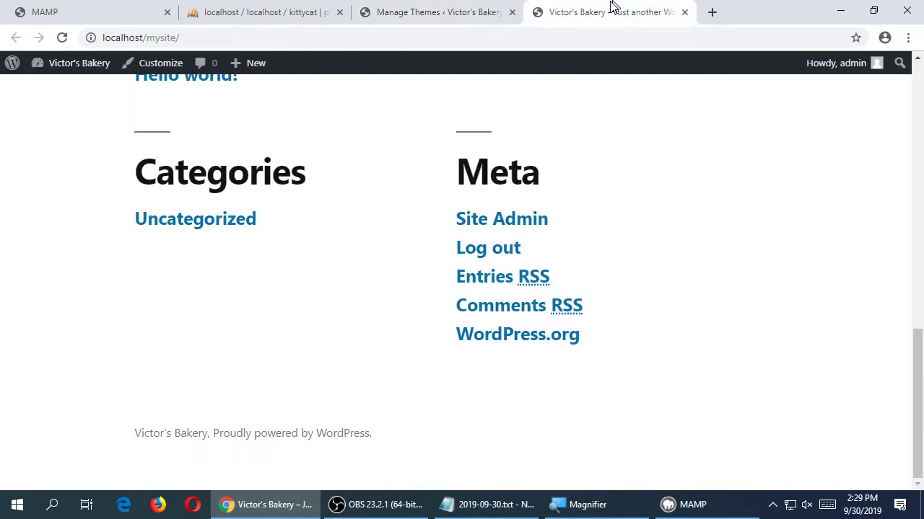
mouse_move(78, 86)
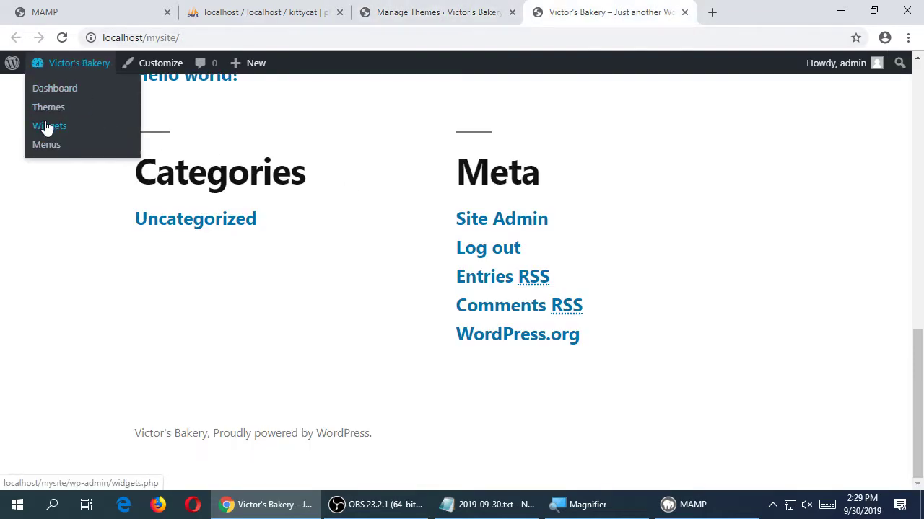
middle_click(636, 9)
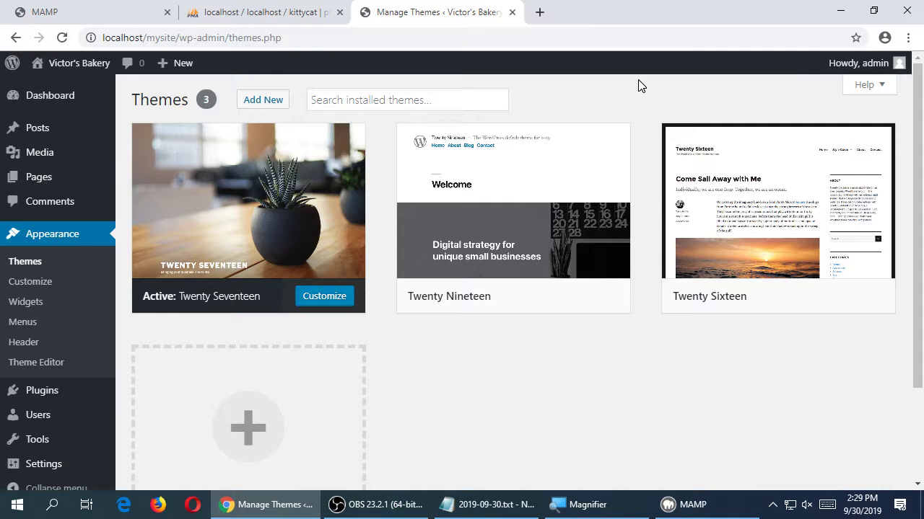
Activate Twenty Sixteen from its card on the Themes page
mouse_move(354, 249)
mouse_move(767, 220)
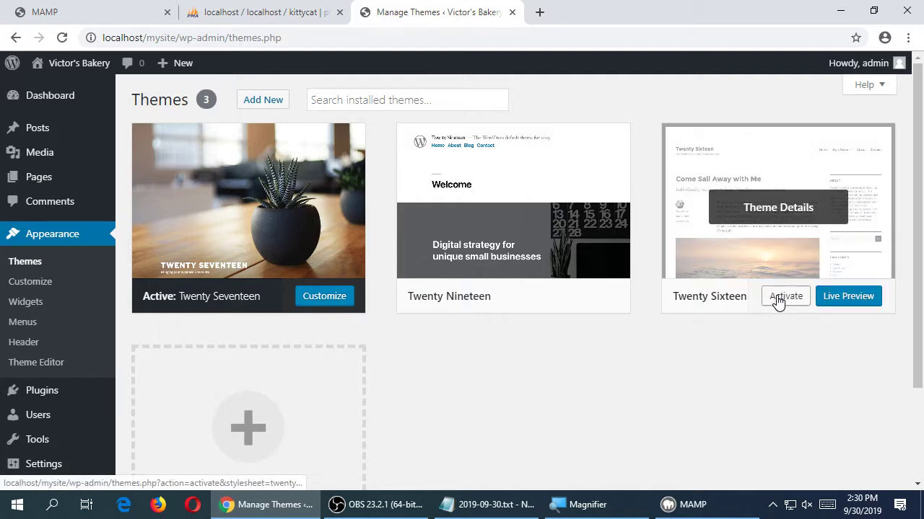
click(778, 301)
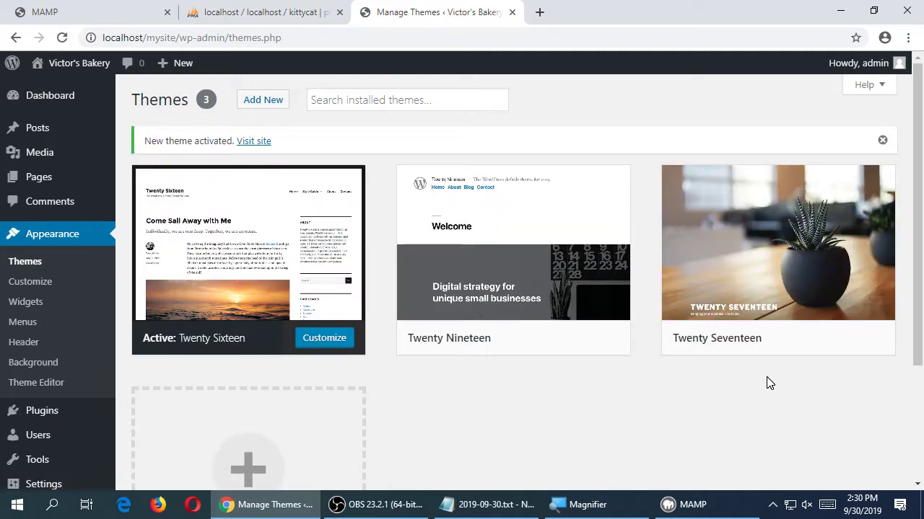
Visit the Victor's Bakery front page and scroll through the Twenty Sixteen layout
click(73, 66)
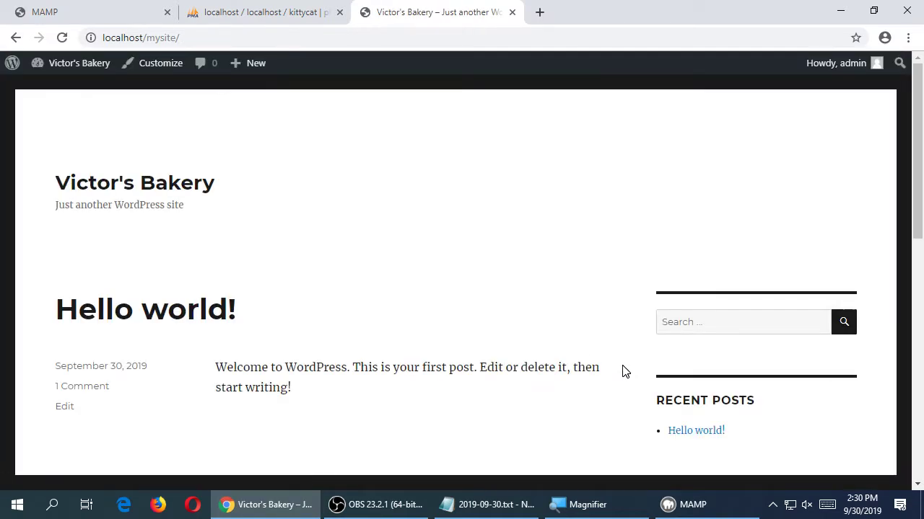
scroll(511, 347, down, 5)
scroll(511, 346, down, 3)
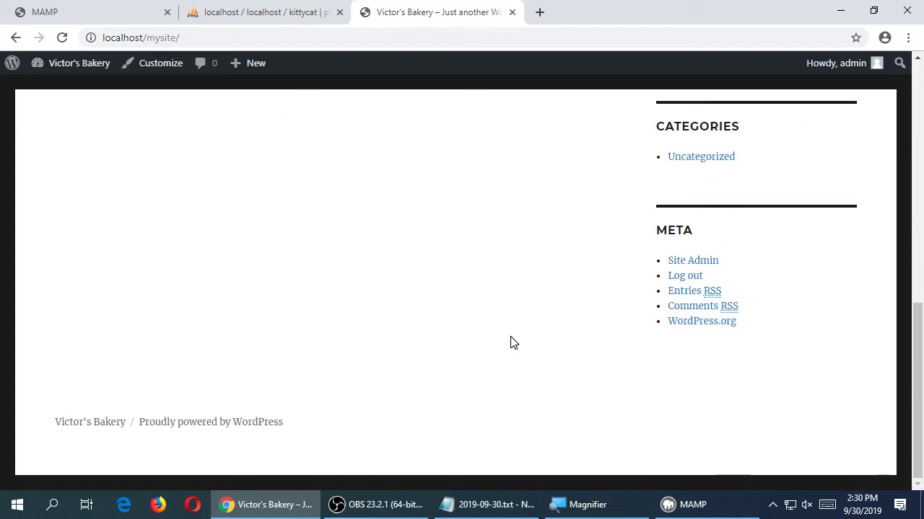
scroll(511, 343, up, 10)
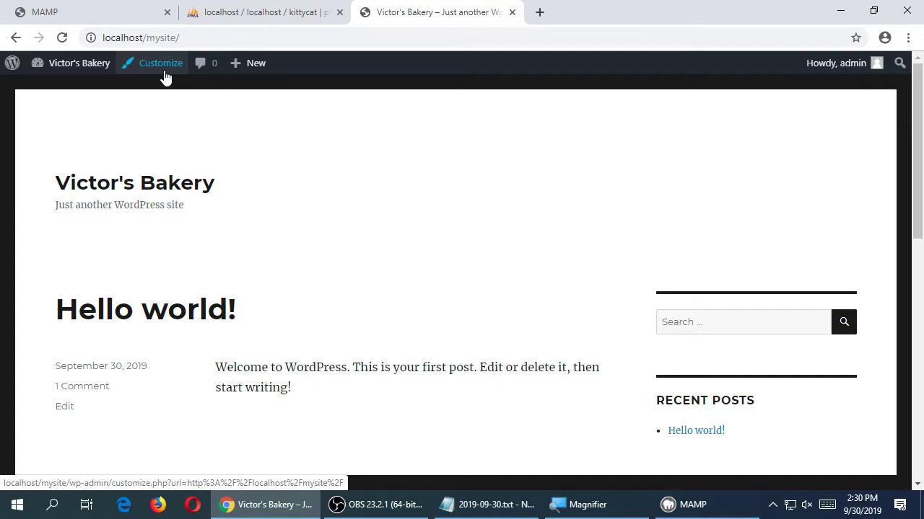
scroll(361, 245, down, 4)
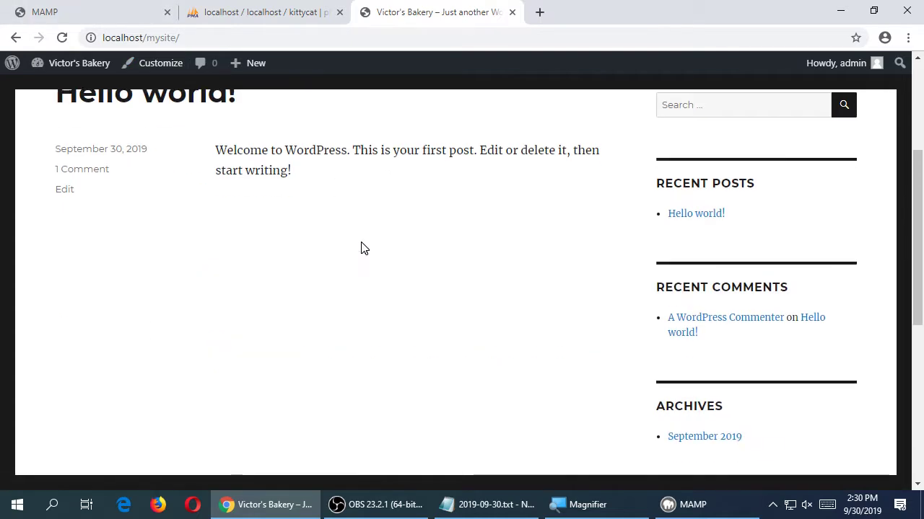
scroll(372, 243, up, 4)
Go back to the Themes page using the site-name menu in the admin bar
mouse_move(88, 74)
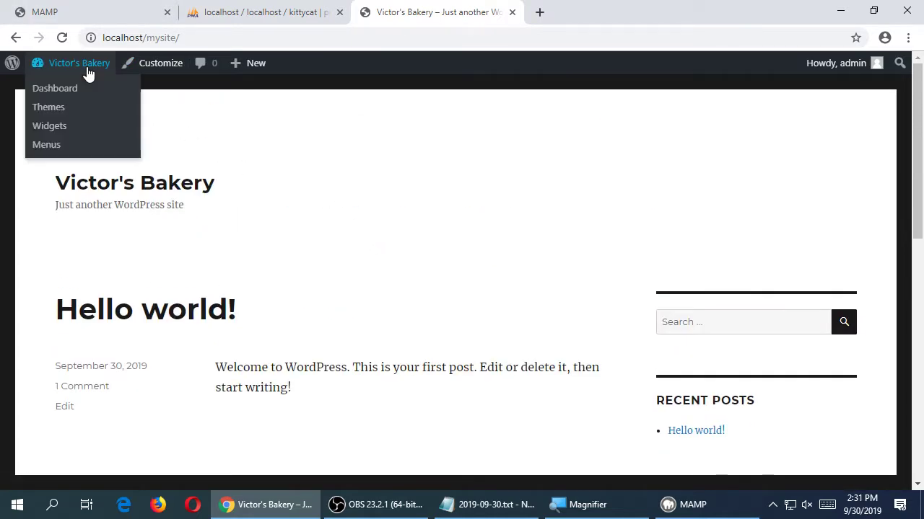
click(43, 106)
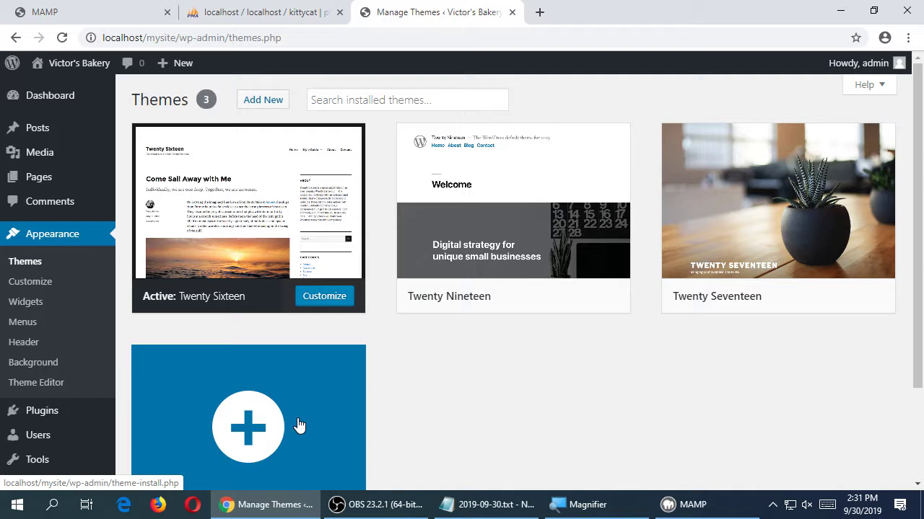
Open Add Themes and scroll through the Featured themes grid
click(281, 436)
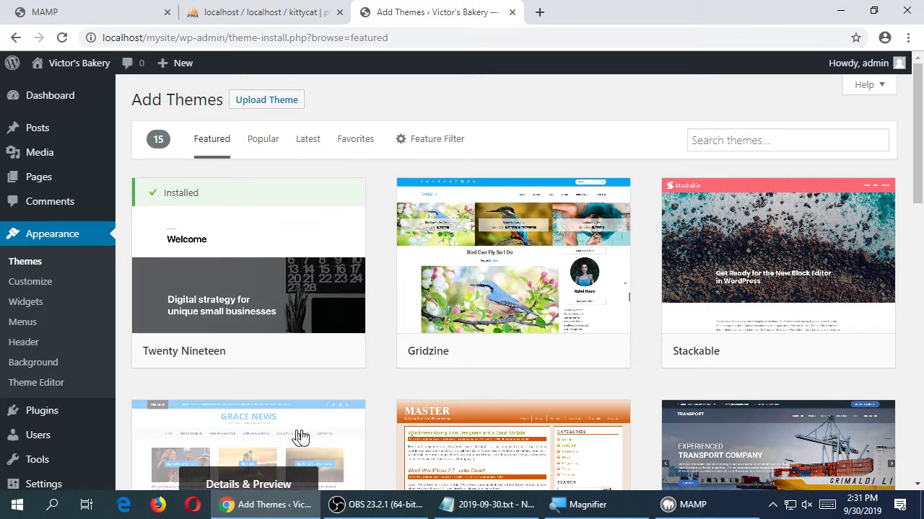
scroll(389, 395, down, 2)
scroll(390, 397, down, 3)
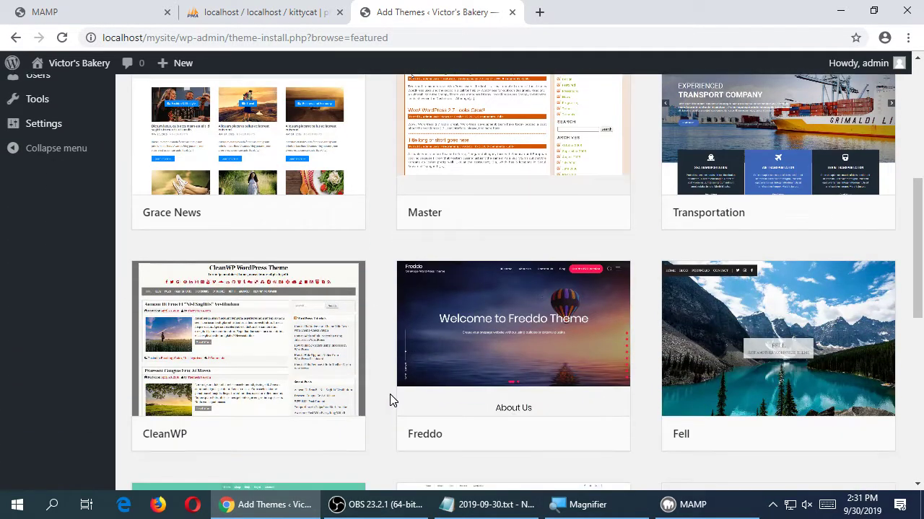
scroll(391, 396, up, 5)
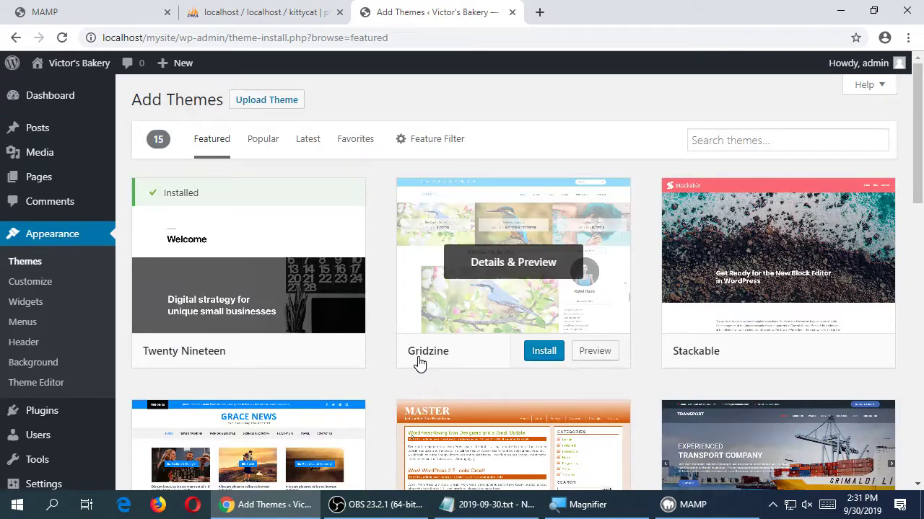
scroll(693, 370, down, 2)
scroll(692, 373, down, 1)
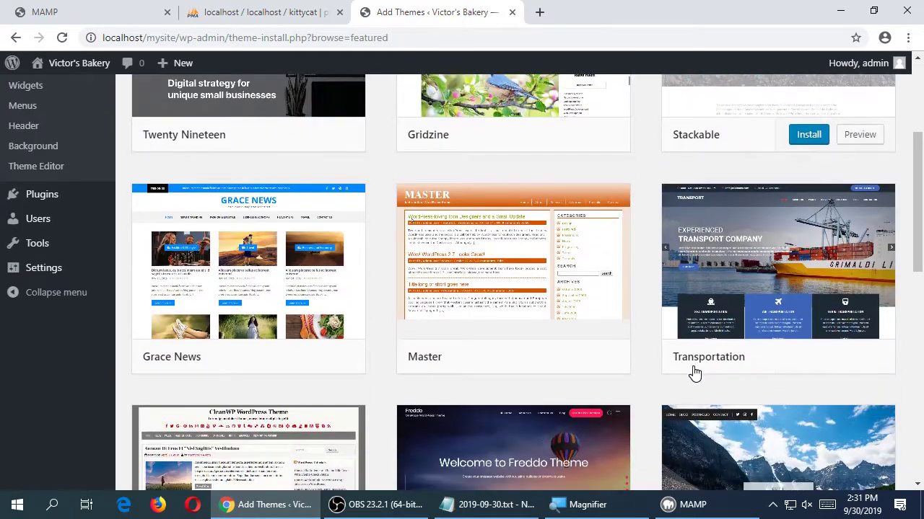
scroll(660, 381, up, 3)
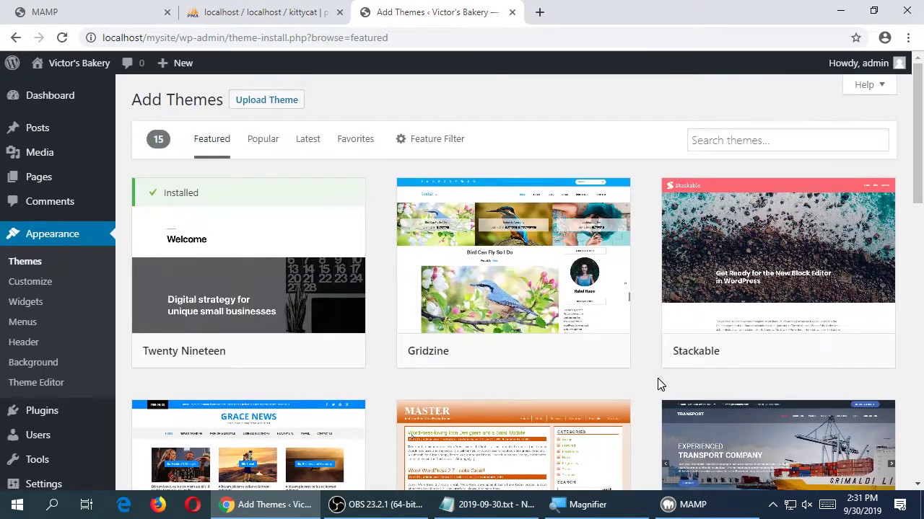
Open a live preview of the Gridzine theme
scroll(657, 378, down, 2)
scroll(658, 378, up, 2)
mouse_move(528, 278)
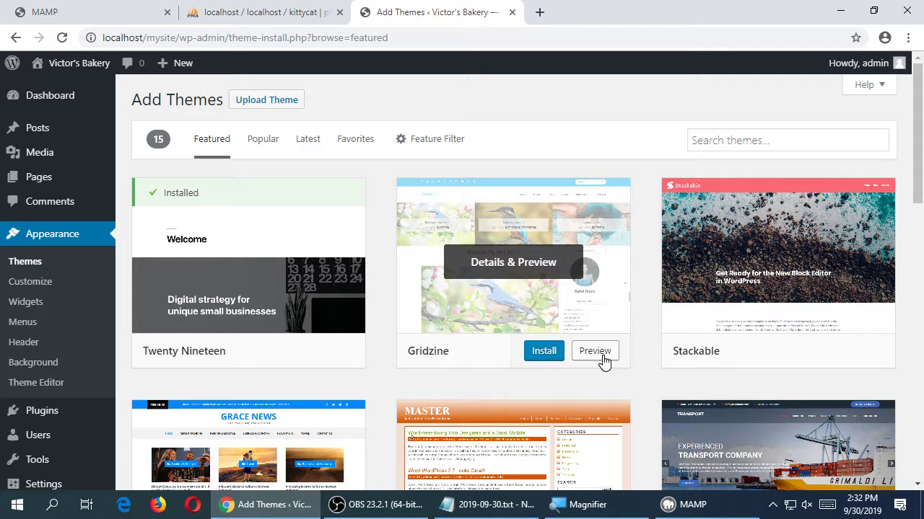
click(594, 352)
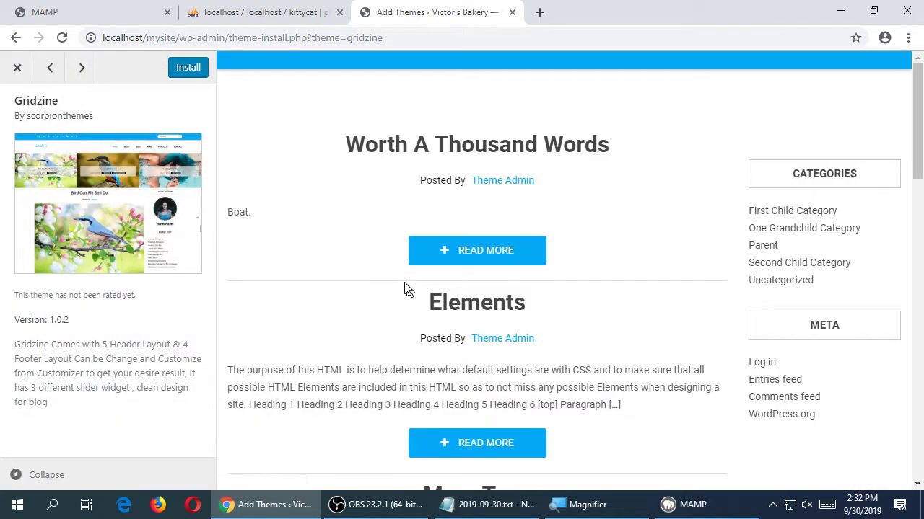
scroll(346, 224, down, 15)
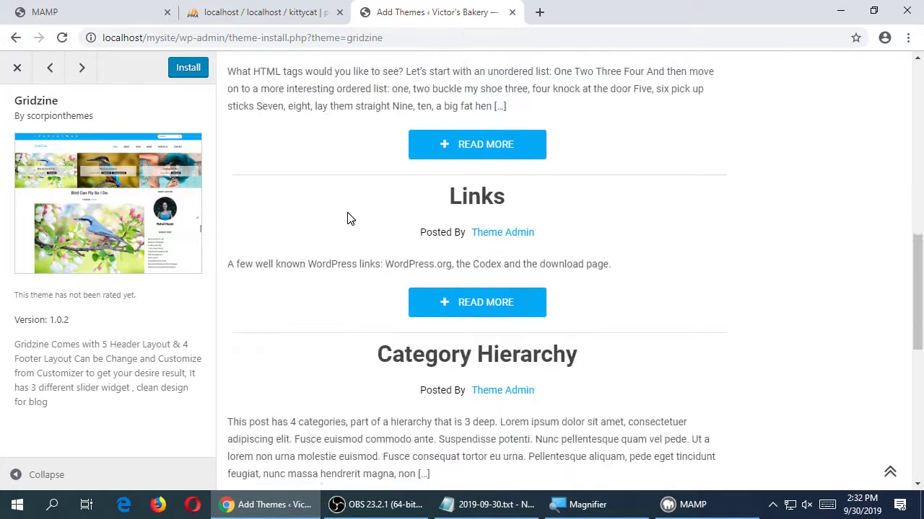
scroll(352, 217, up, 10)
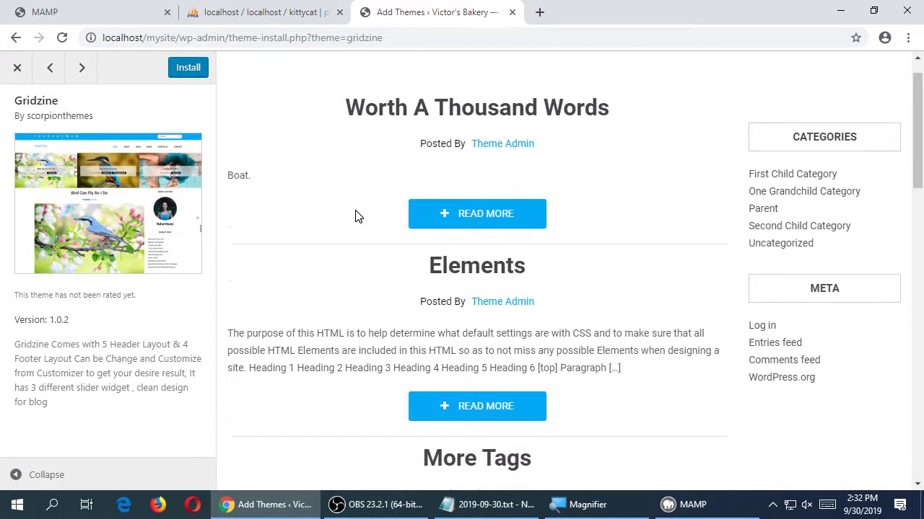
click(18, 69)
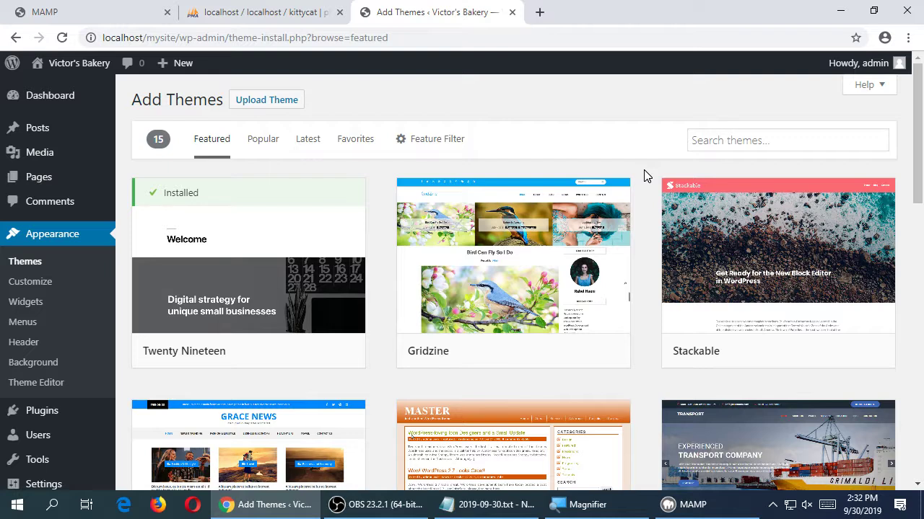
Scroll the 15 featured themes, then zoom the page in and back out
mouse_move(579, 320)
scroll(911, 239, down, 2)
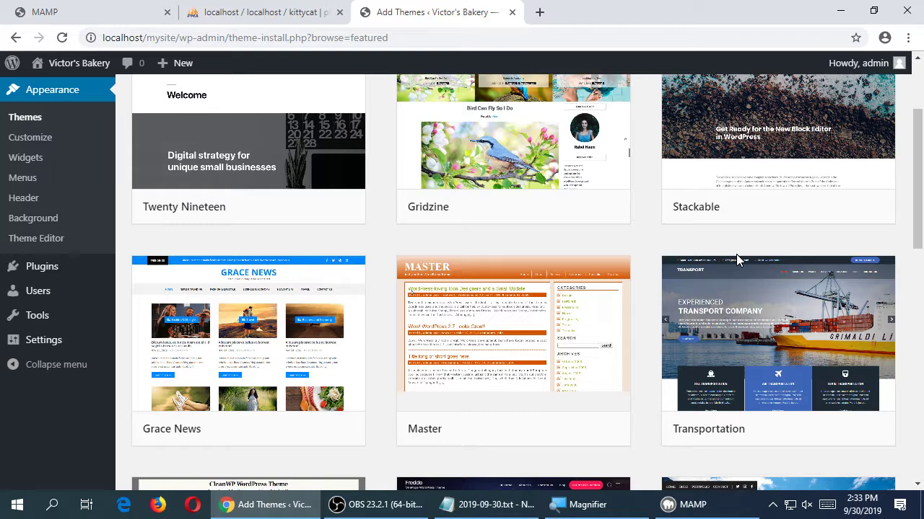
scroll(801, 210, up, 2)
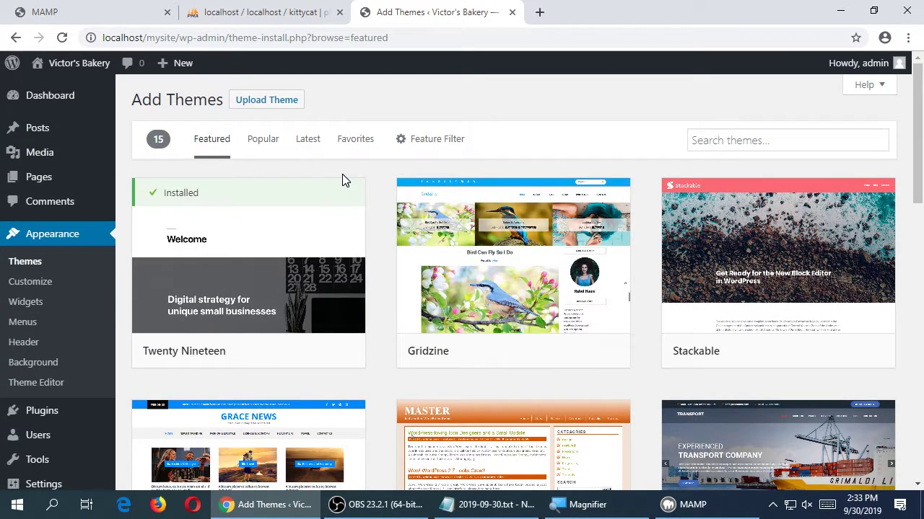
key(super+plus)
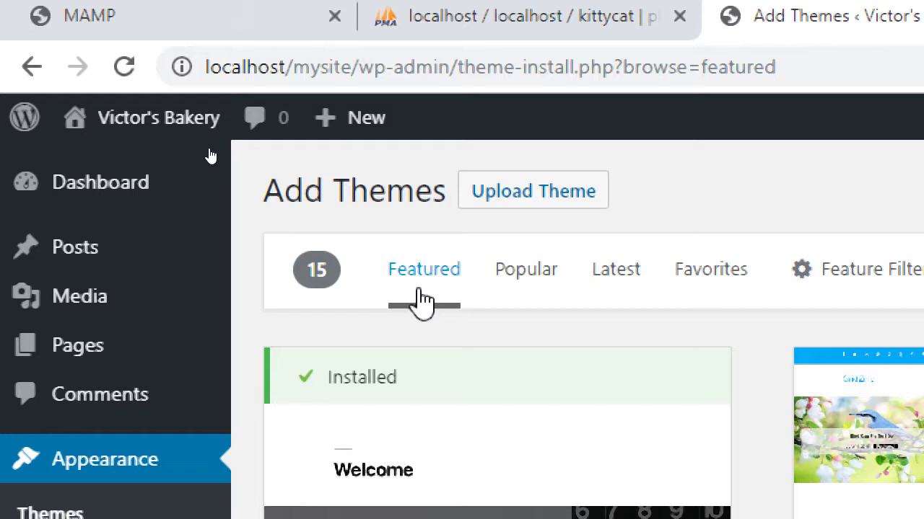
key(super+minus)
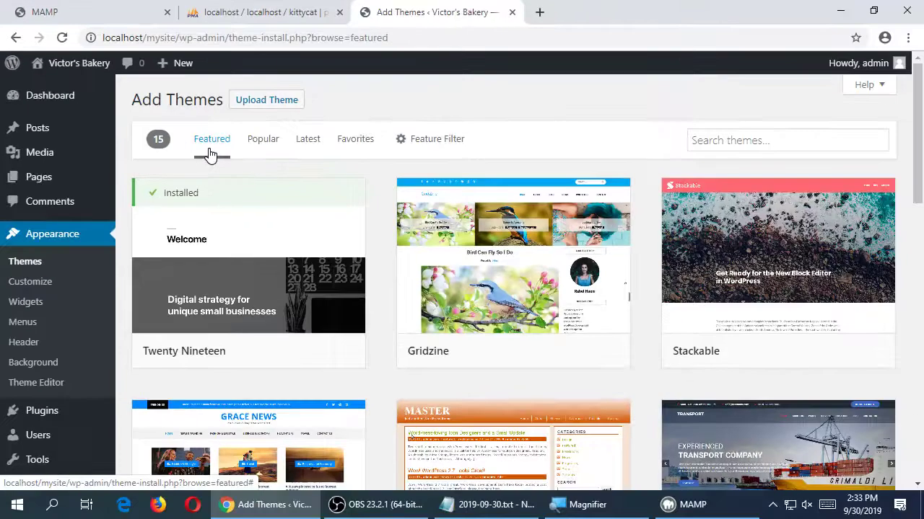
Switch through the Popular, Latest, Favorites and Featured theme listings
click(254, 144)
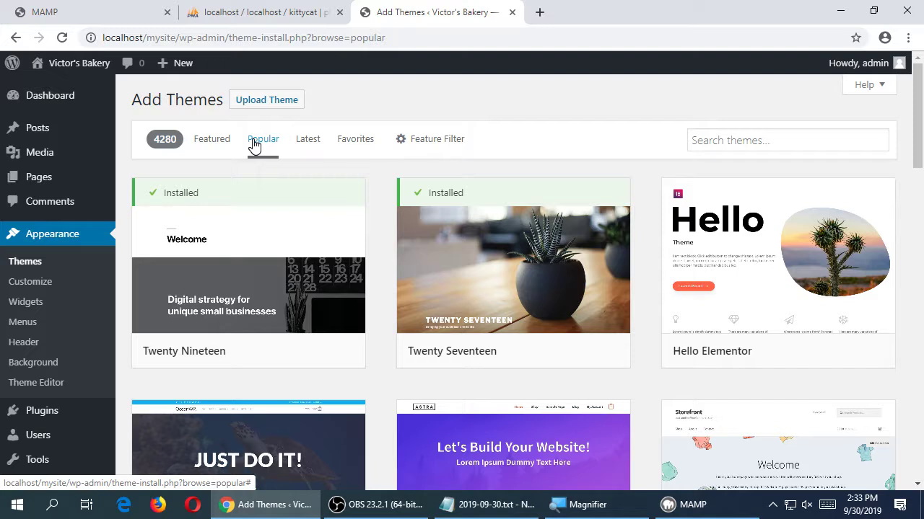
click(299, 150)
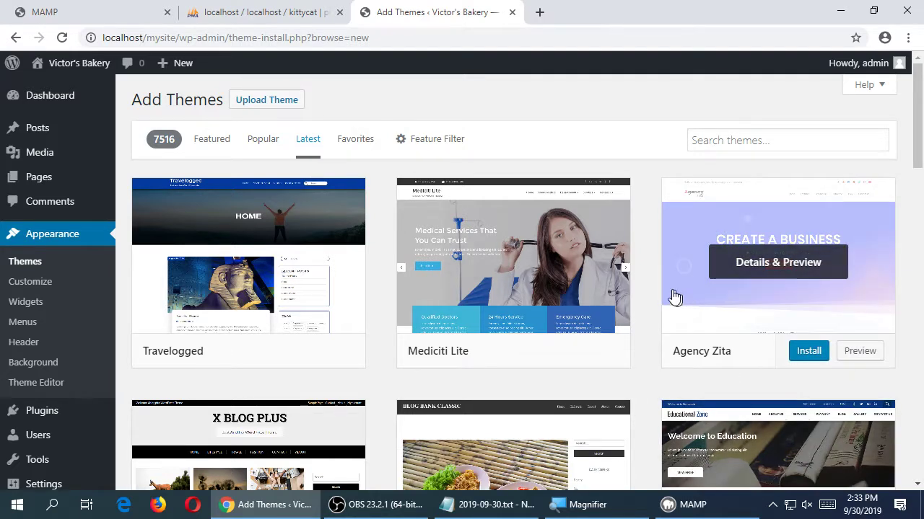
click(361, 143)
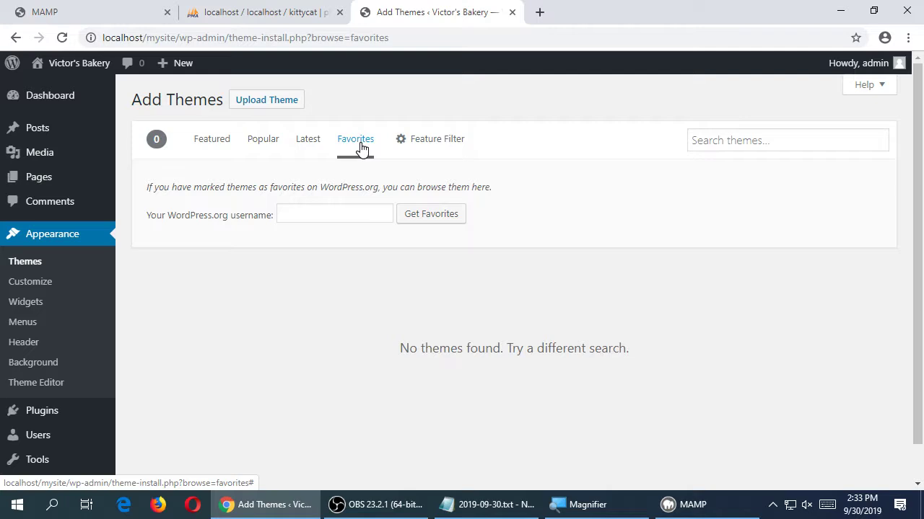
click(223, 147)
Return to the Latest listing of 7516 themes and scroll its grid
click(263, 150)
click(310, 150)
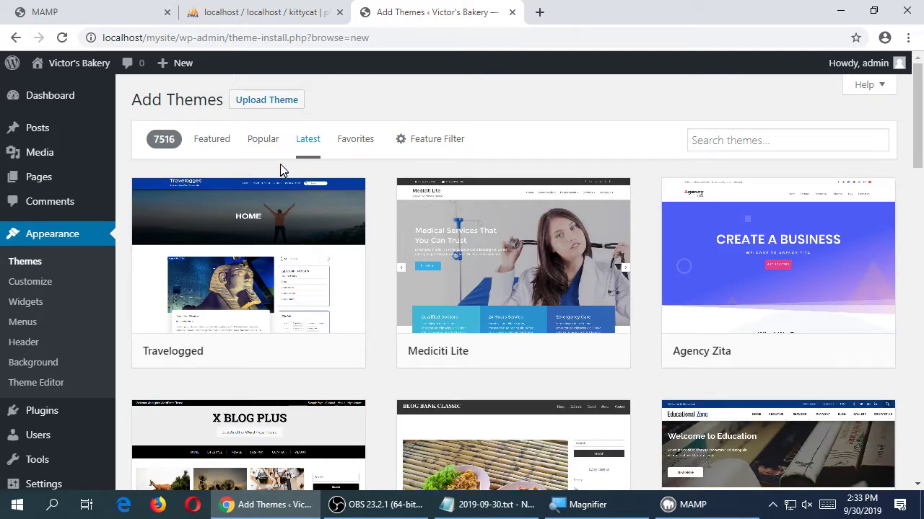
mouse_move(404, 302)
scroll(404, 302, down, 10)
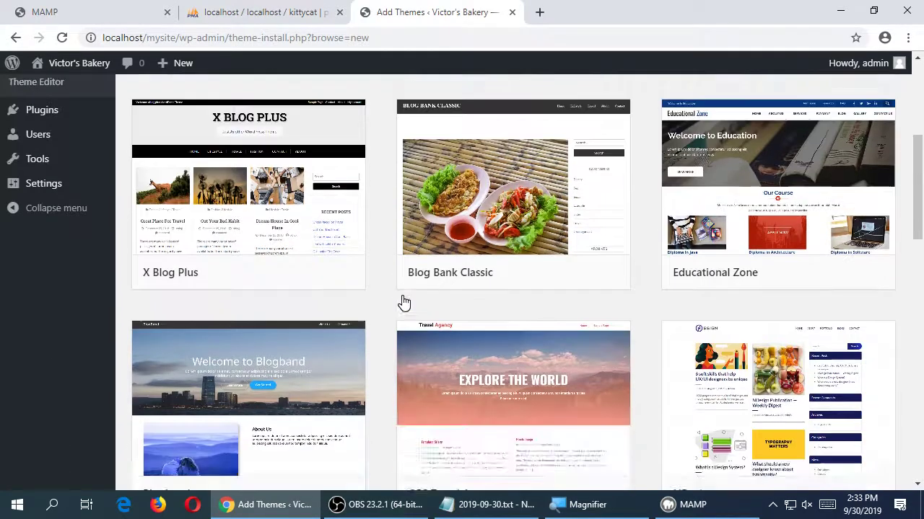
scroll(401, 298, up, 5)
scroll(401, 298, up, 6)
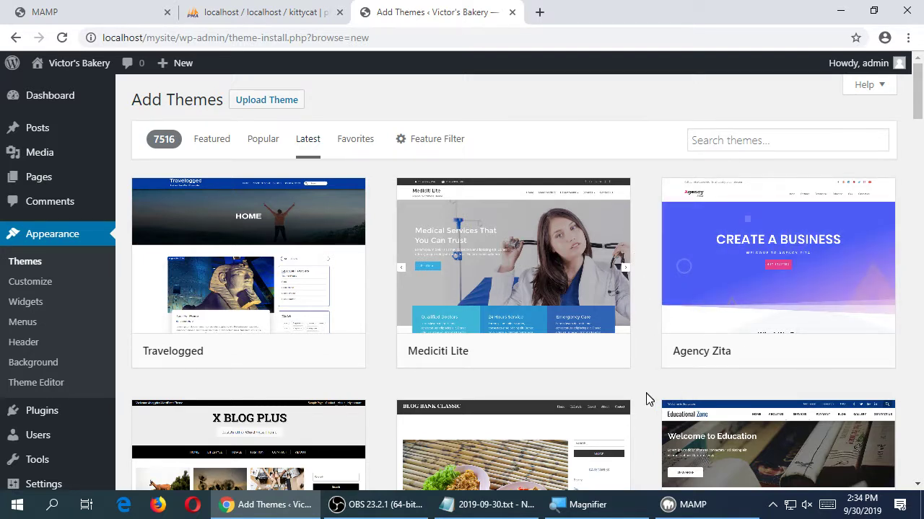
Preview the Acoustics theme, then install it and activate it
scroll(652, 394, down, 2)
scroll(653, 394, down, 7)
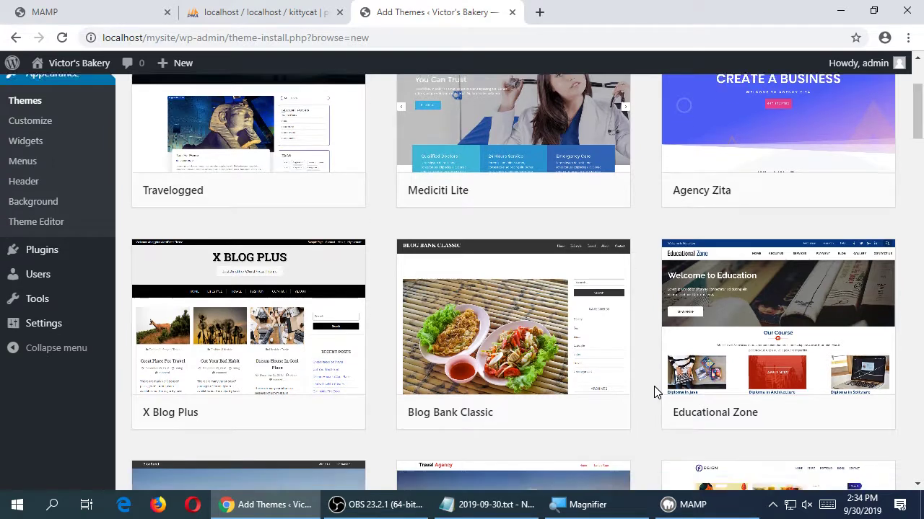
scroll(654, 389, down, 7)
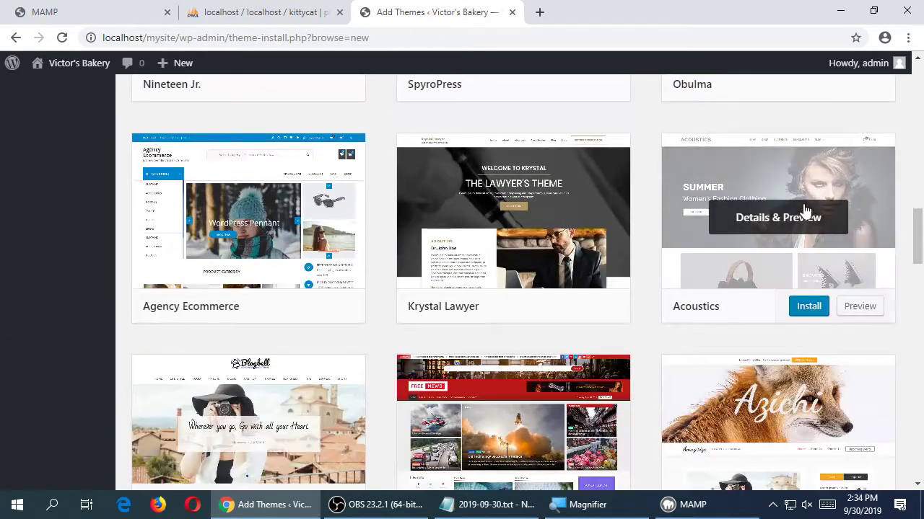
click(804, 210)
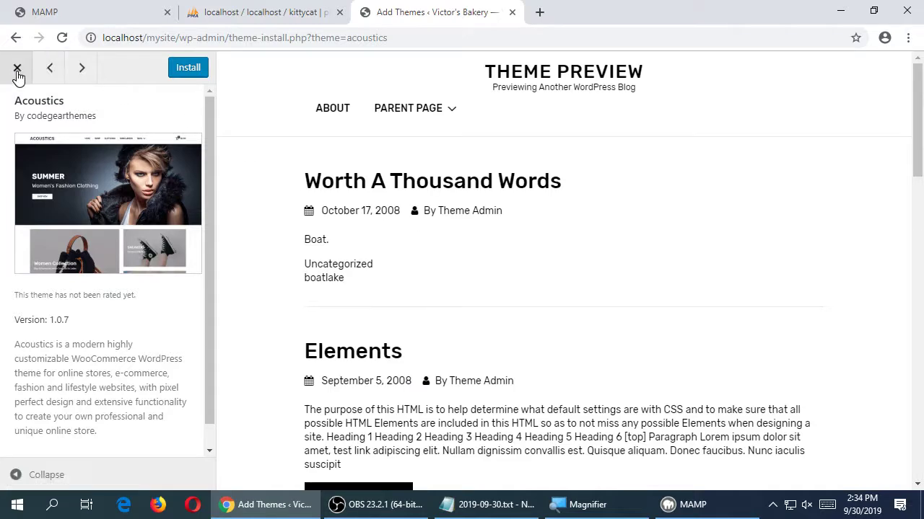
click(18, 70)
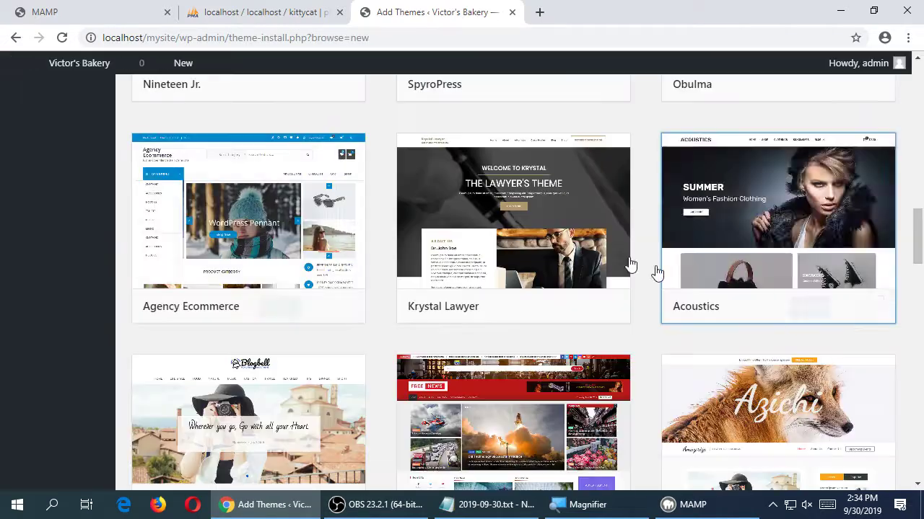
click(807, 309)
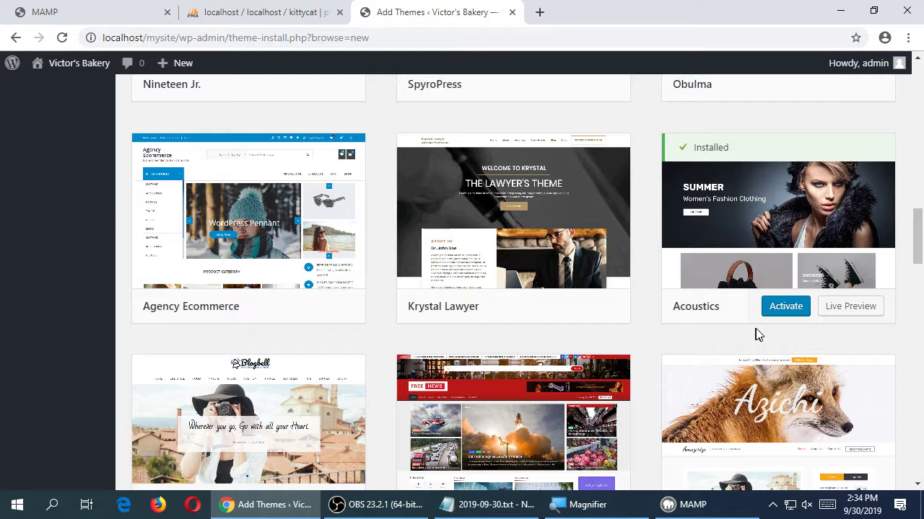
click(785, 310)
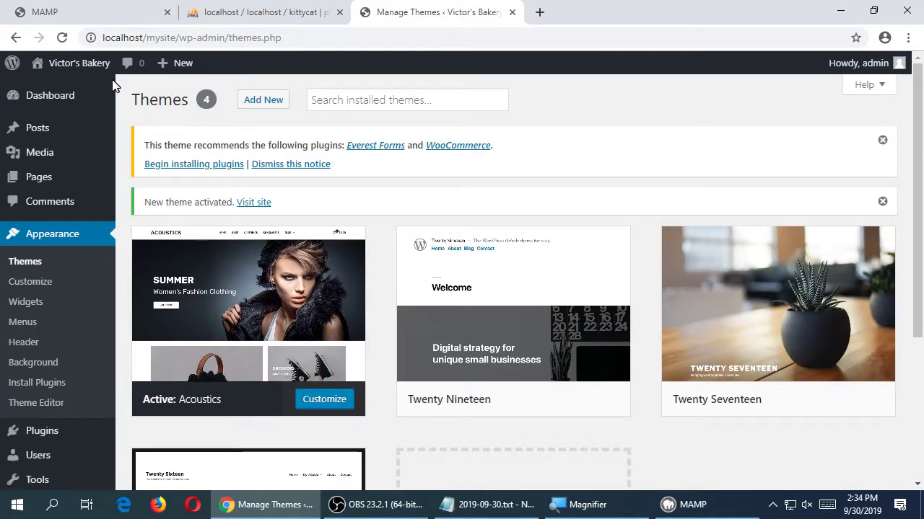
click(60, 66)
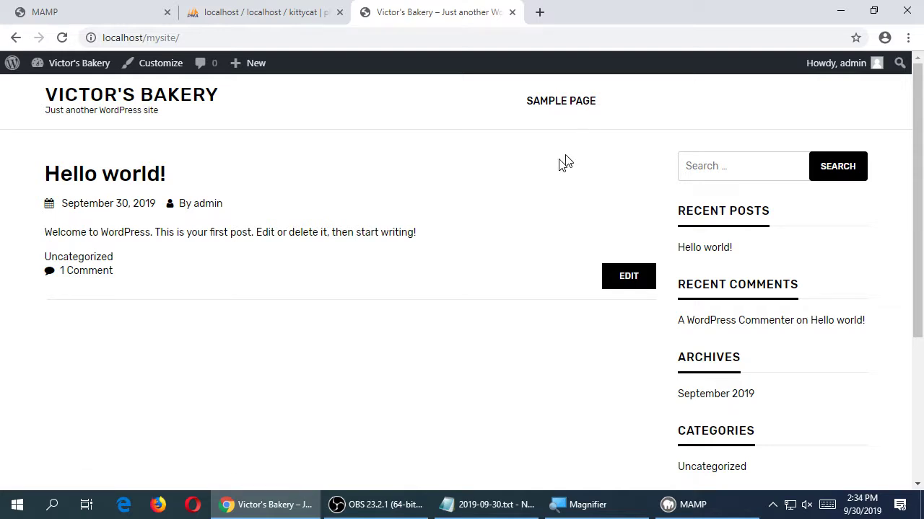
scroll(526, 260, down, 3)
scroll(526, 260, up, 3)
click(17, 39)
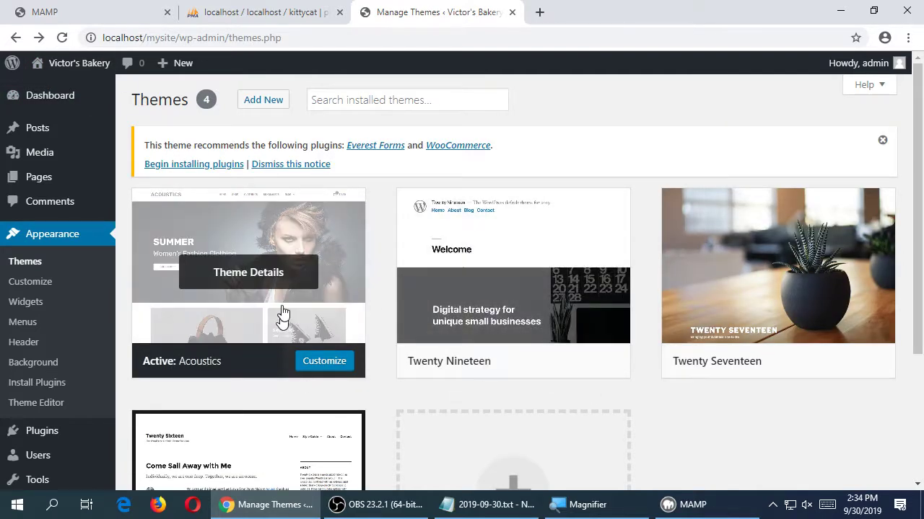
click(124, 87)
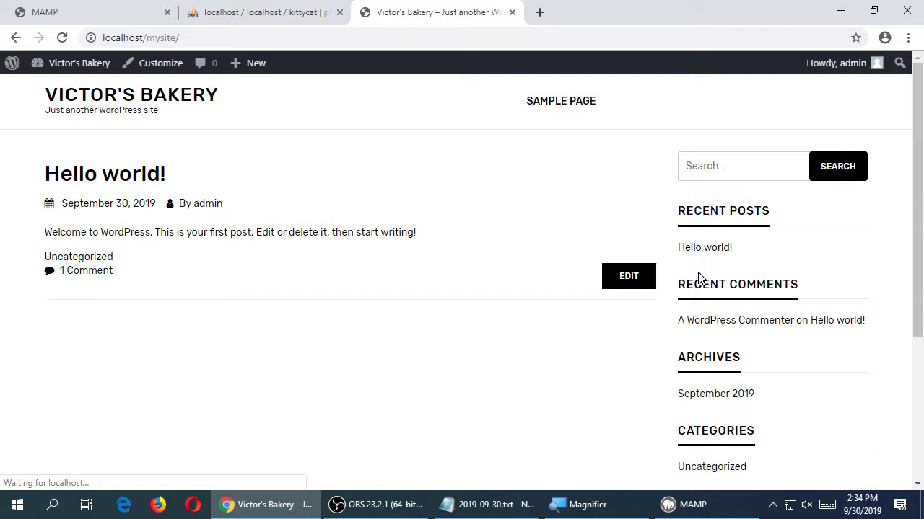
click(13, 38)
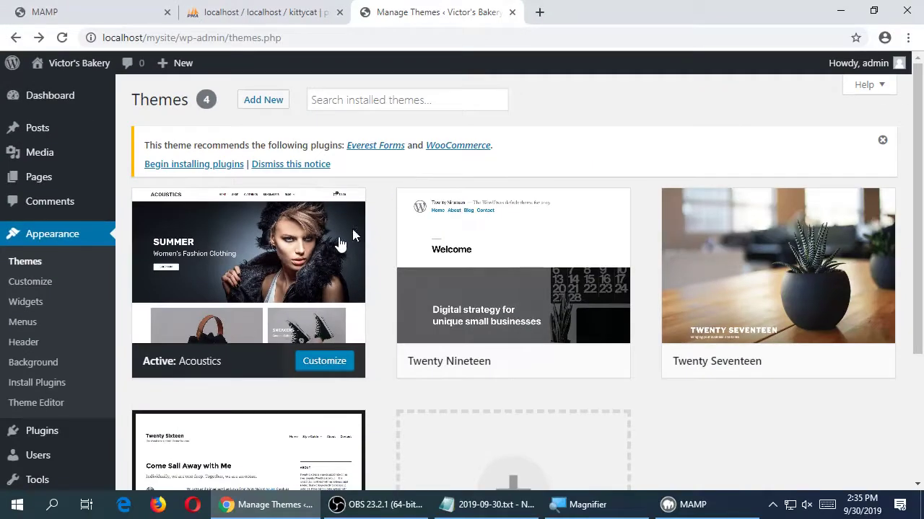
mouse_move(372, 403)
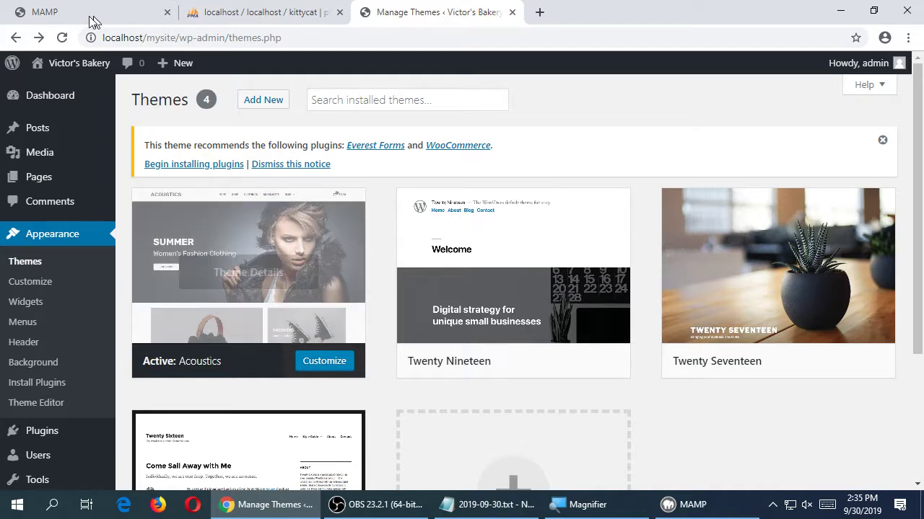
click(134, 82)
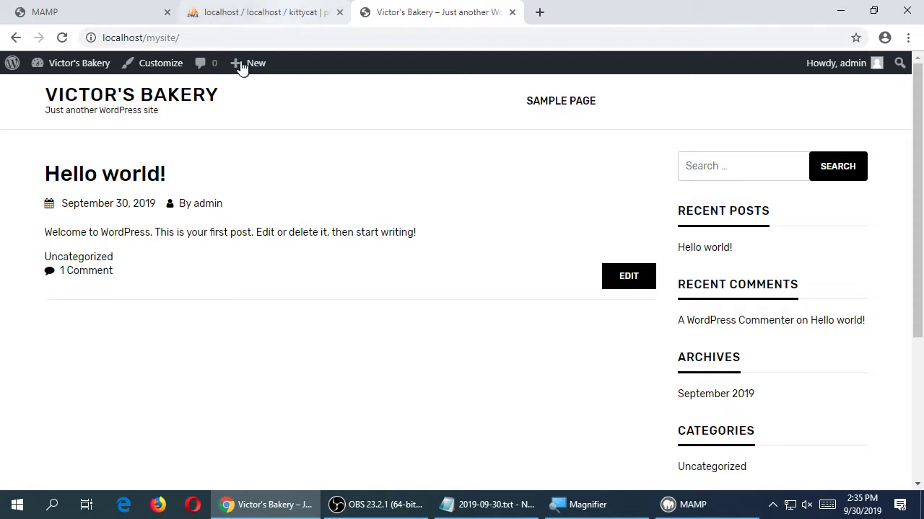
click(98, 70)
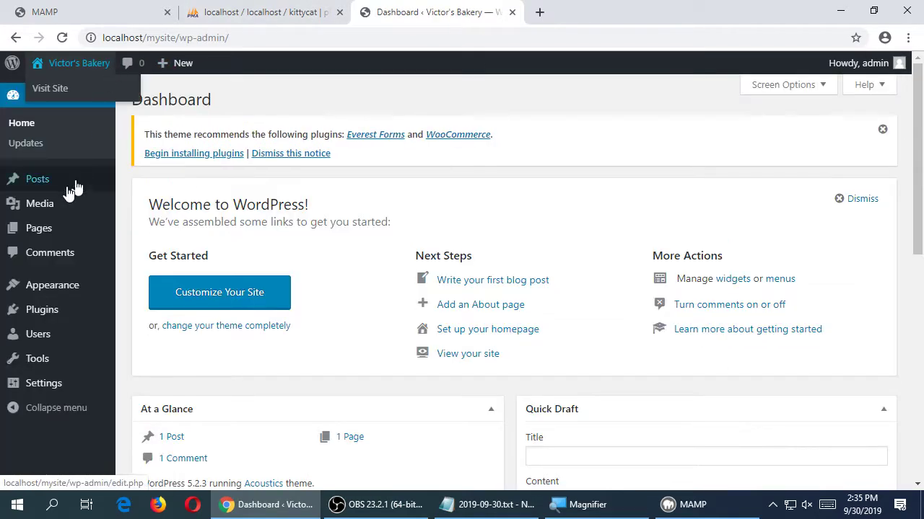
mouse_move(57, 215)
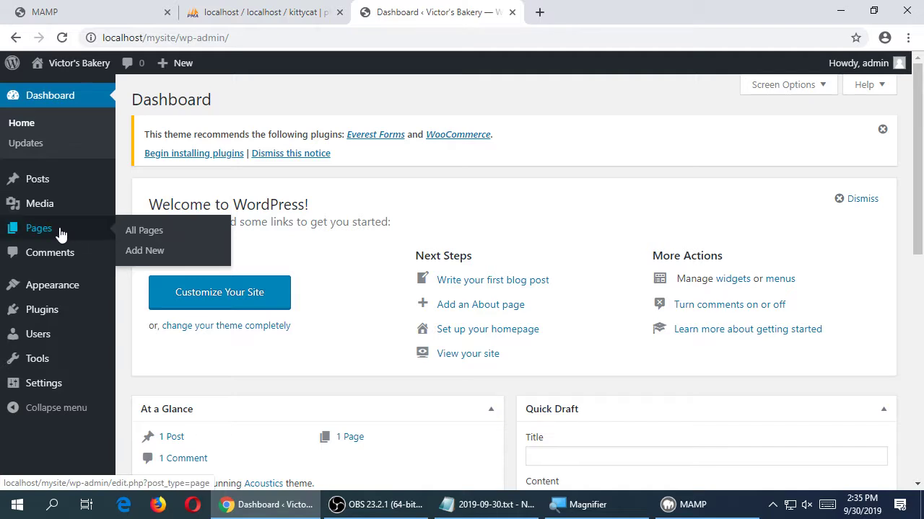
mouse_move(72, 286)
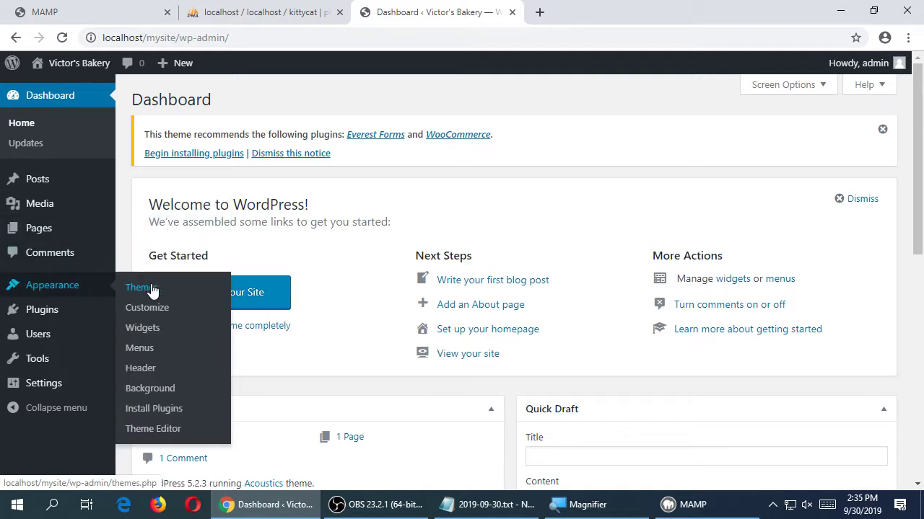
click(151, 290)
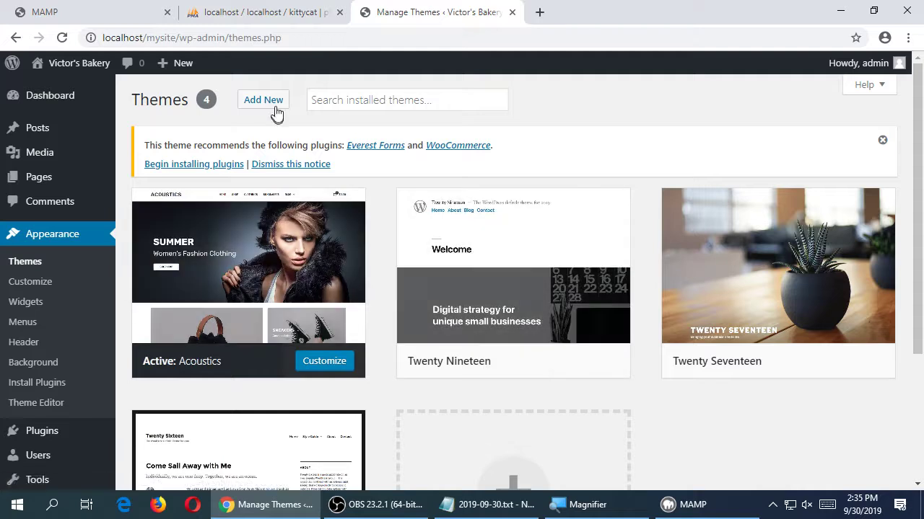
click(275, 107)
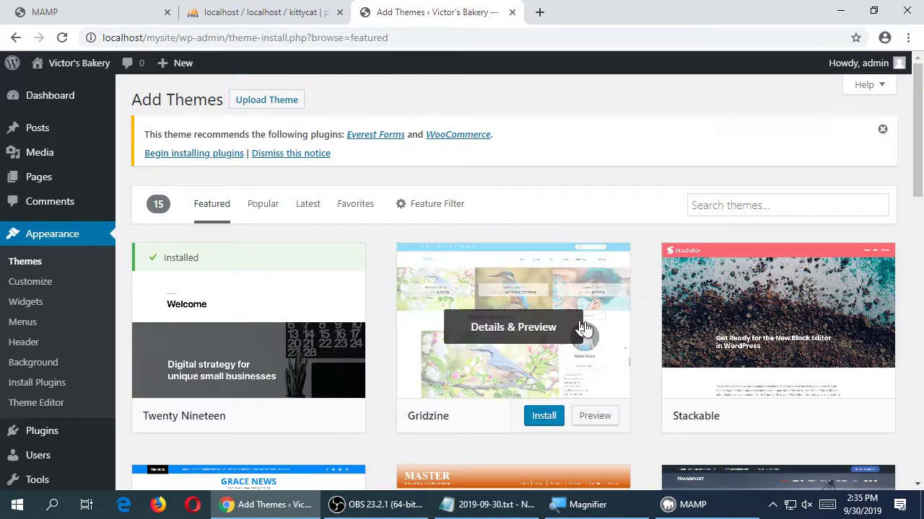
Scroll down the featured list past Grace News, Master and Freddo, then back up
scroll(637, 356, down, 5)
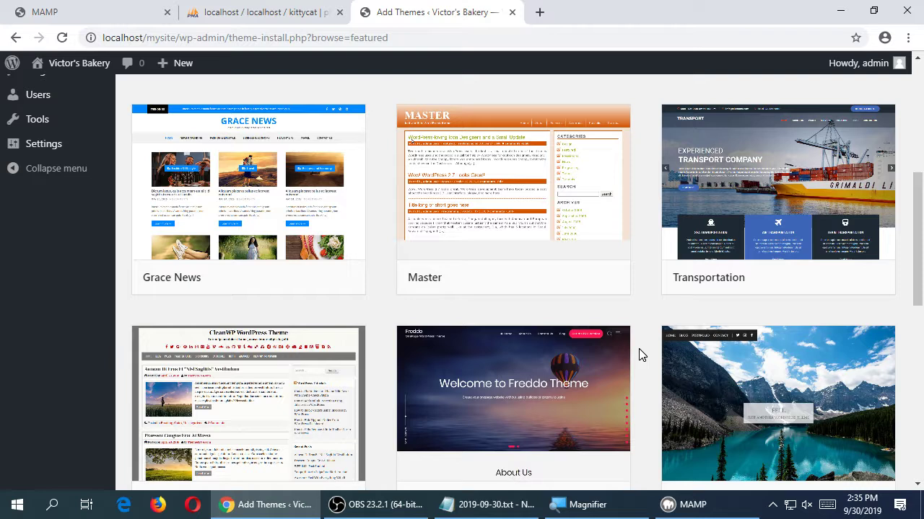
scroll(666, 307, up, 5)
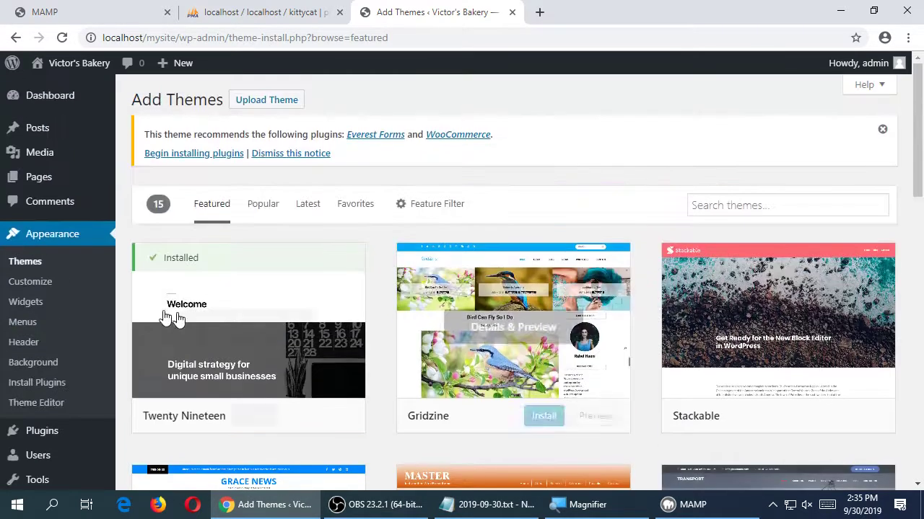